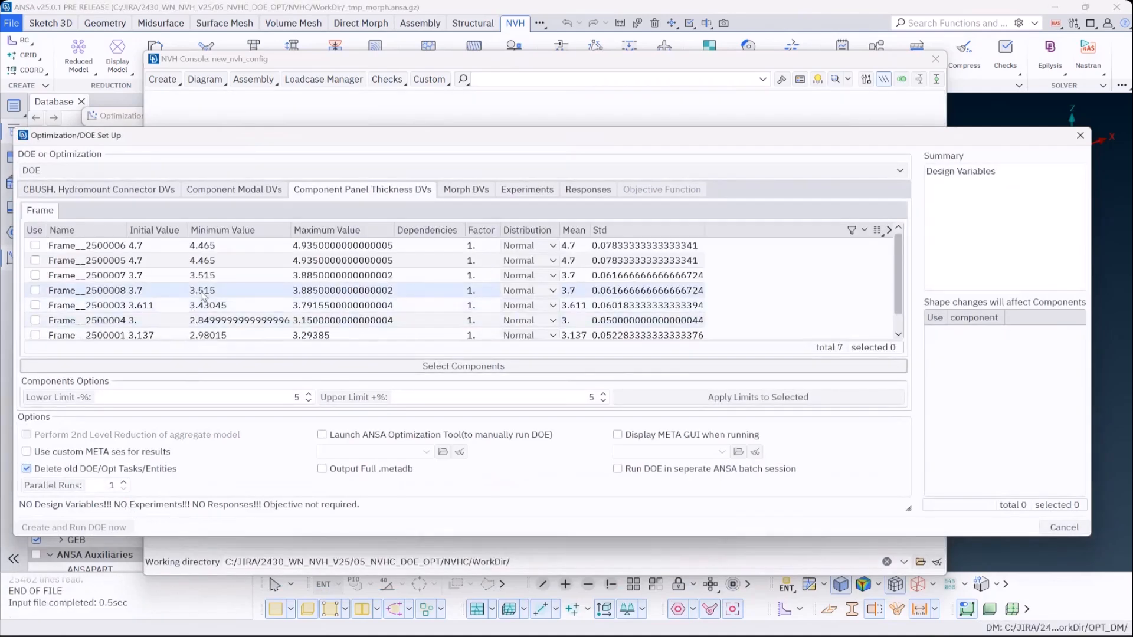
Enable the panel thickness design variables Frame__2500001 and Frame__2500004 for the DOE.
scroll(209, 304, down, 1)
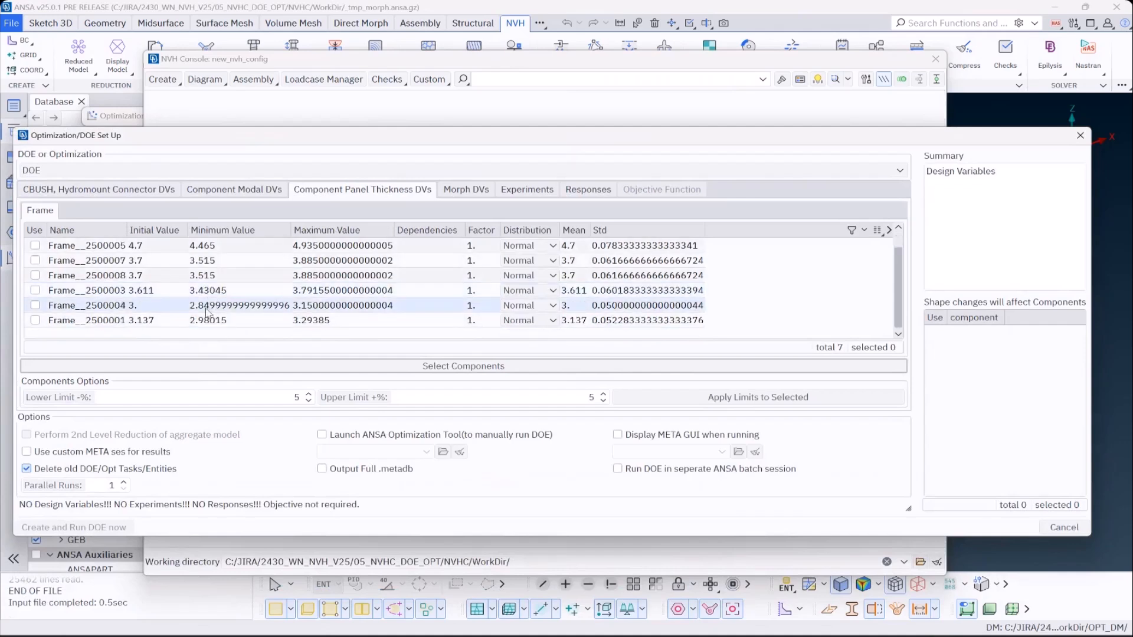
click(36, 322)
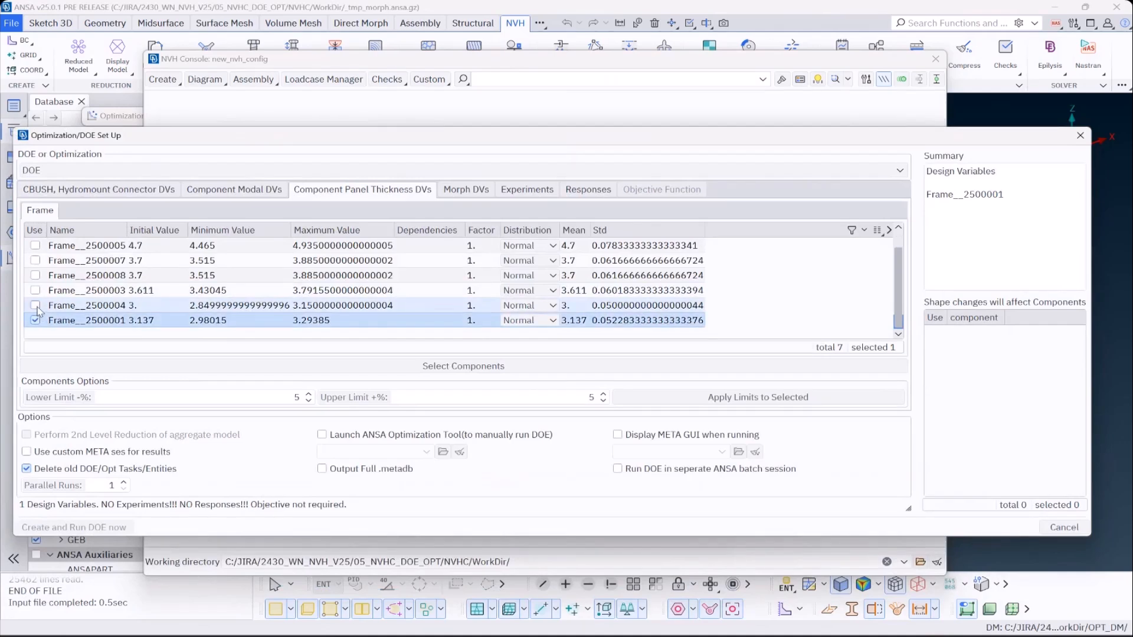
click(36, 306)
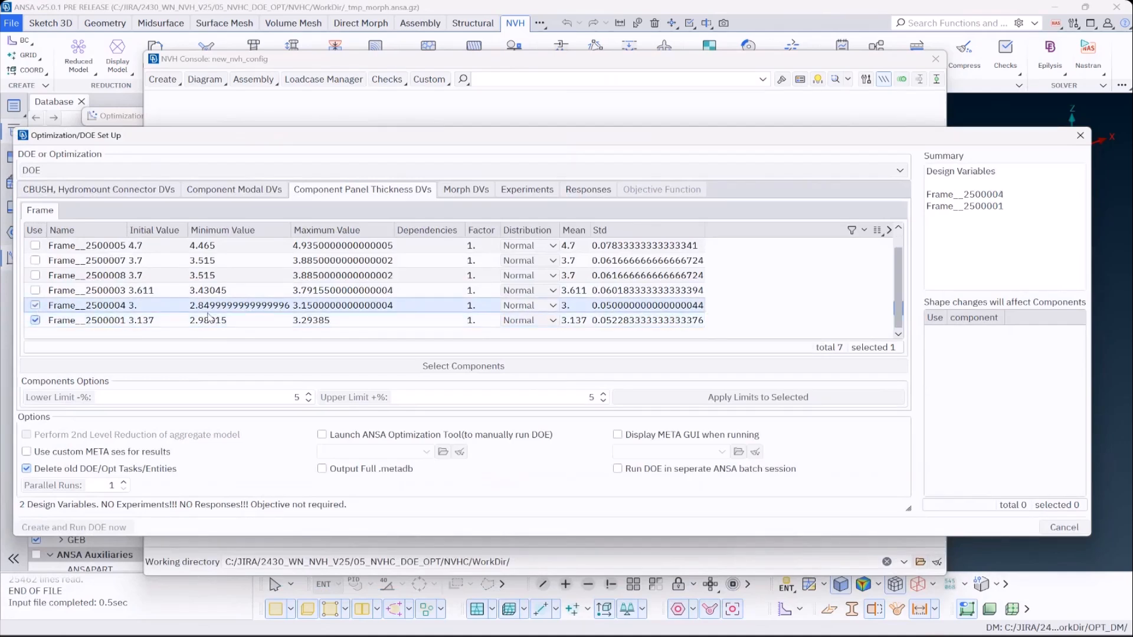
Set the lower and upper limits to 10% and apply them to the design variables Frame__2500004 and Frame__2500001.
ctrl+click(334, 321)
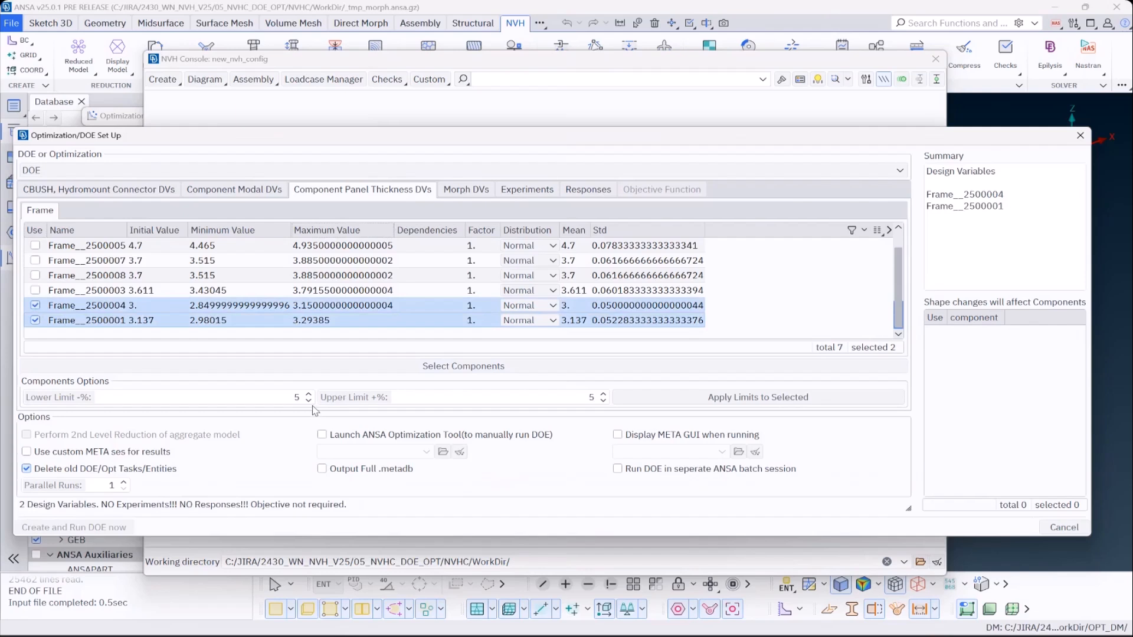
scroll(311, 396, up, 3)
scroll(312, 397, up, 1)
scroll(604, 396, up, 5)
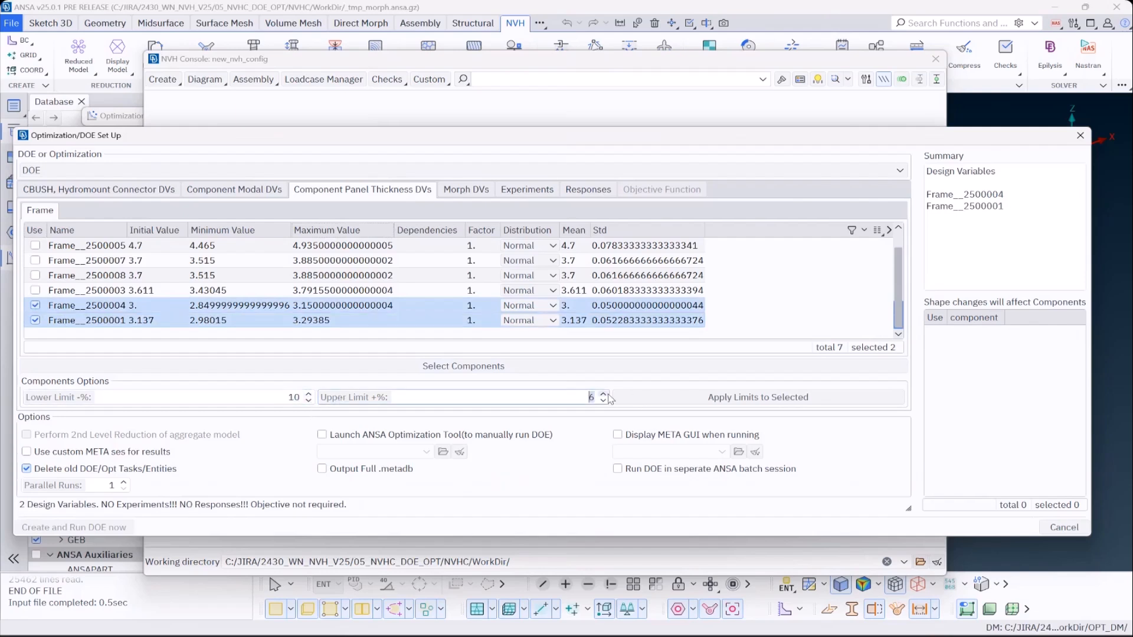
click(686, 399)
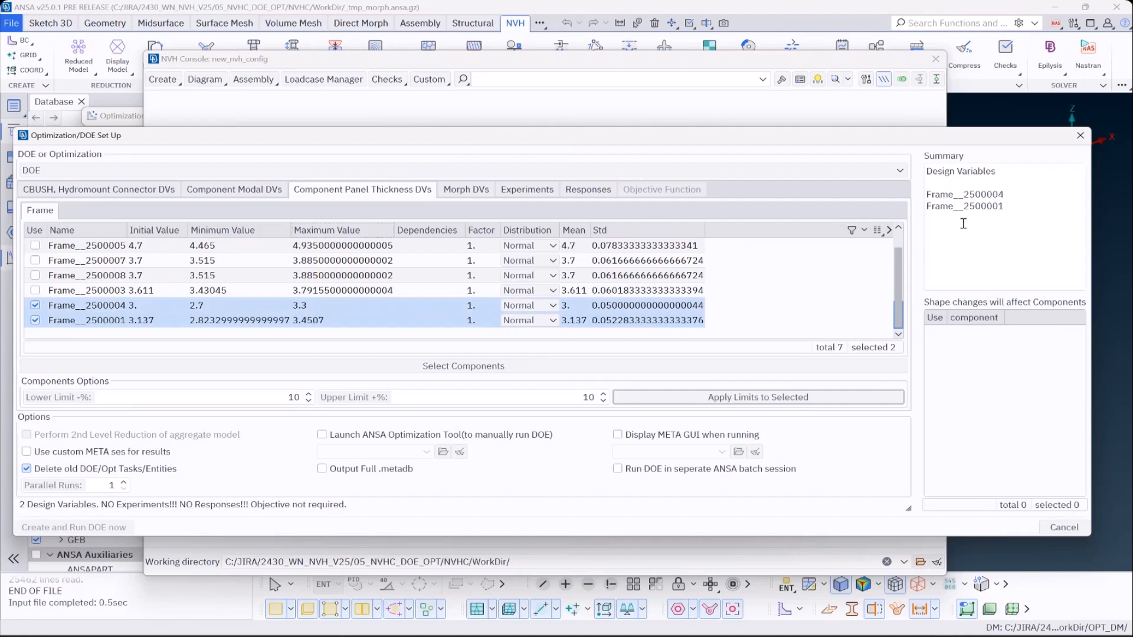
Examine the available experiment sampling methods, including Screening, and return the selection to Uniform Latin Hypercube.
click(527, 190)
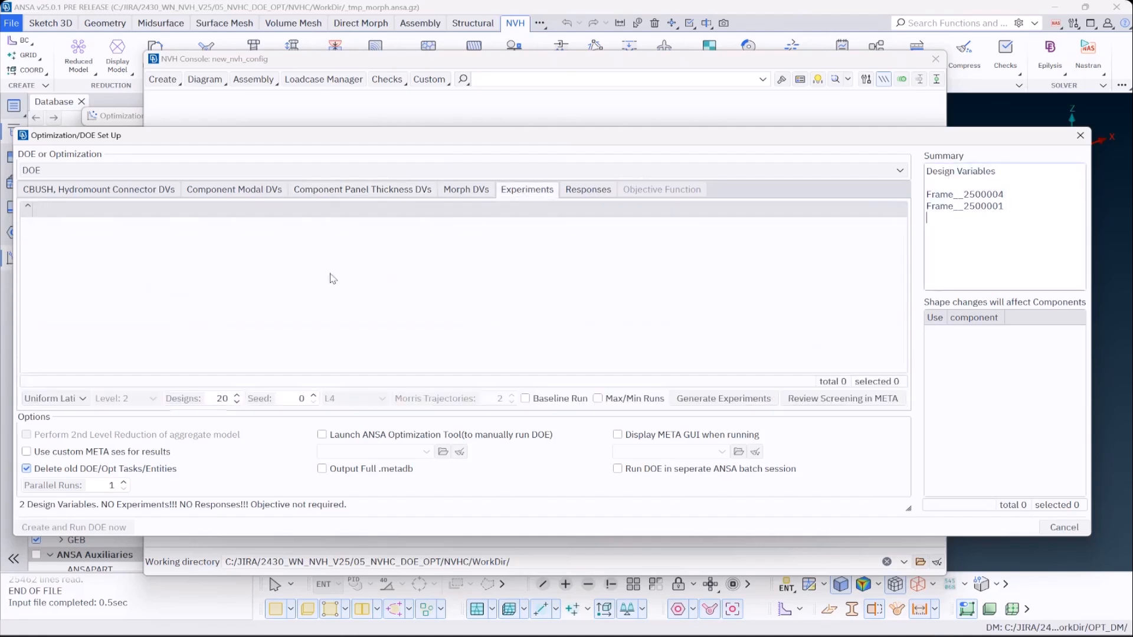
click(83, 400)
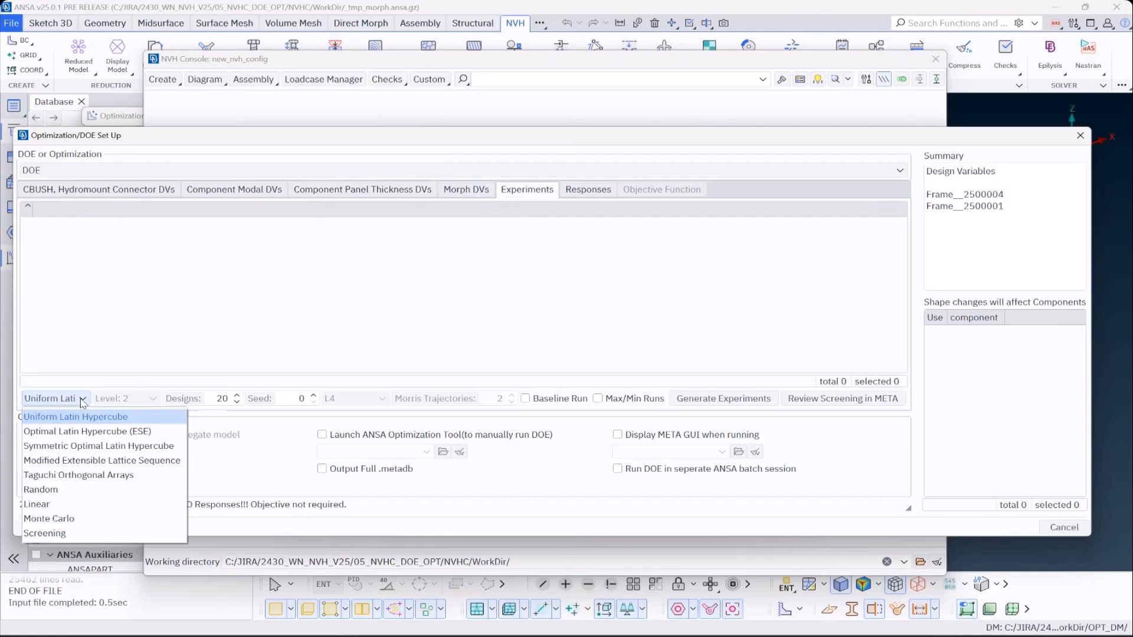
click(83, 402)
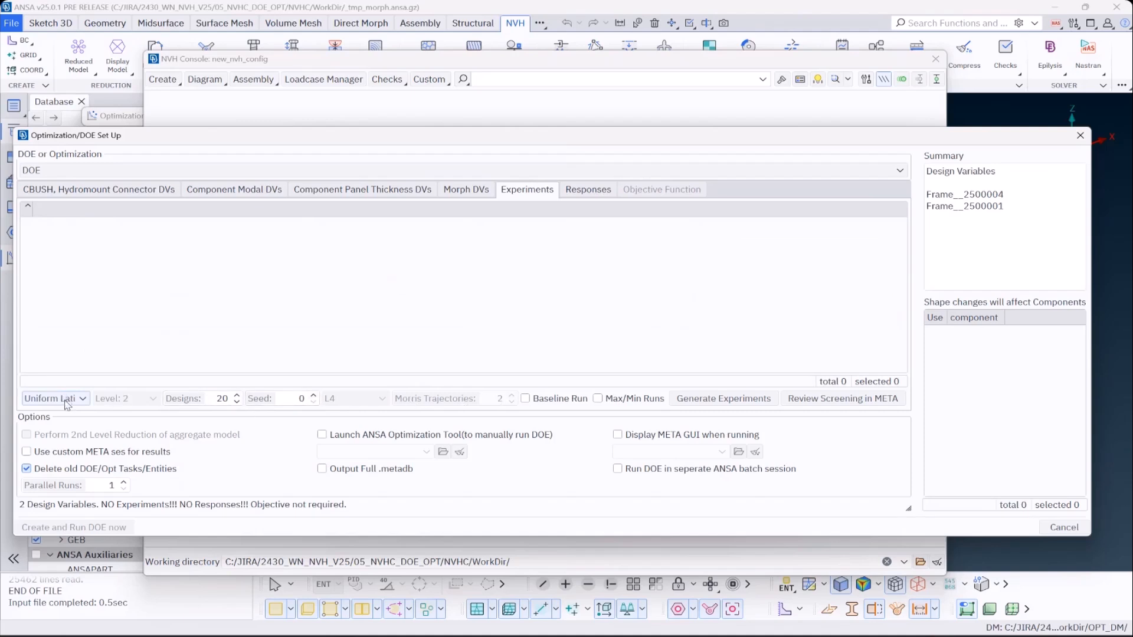
scroll(67, 403, down, 4)
click(376, 400)
click(376, 400)
click(67, 401)
click(67, 401)
scroll(67, 403, down, 3)
scroll(67, 403, down, 1)
click(67, 403)
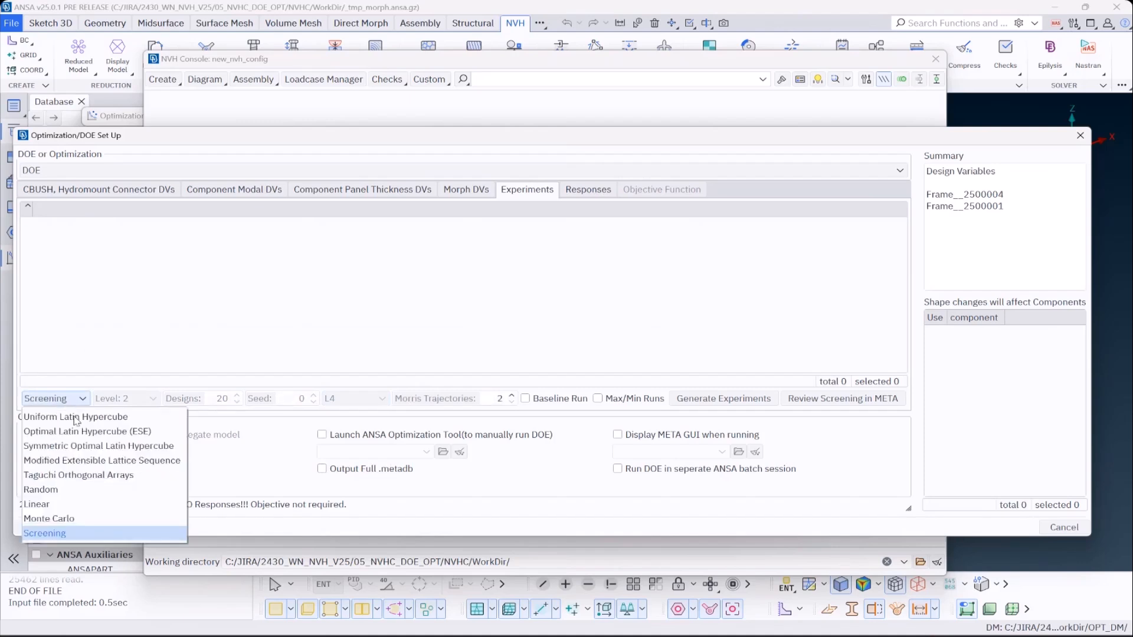
click(74, 418)
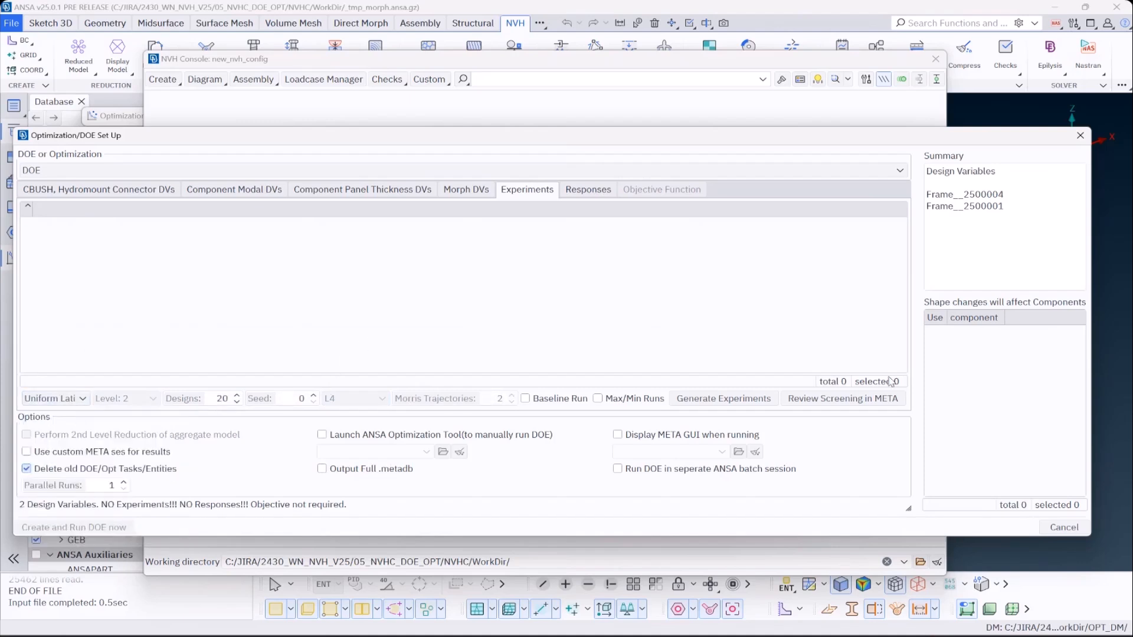
Generate 20 Uniform Latin Hypercube experiments and enable launching the ANSA Optimization Tool to run the DOE manually.
click(698, 402)
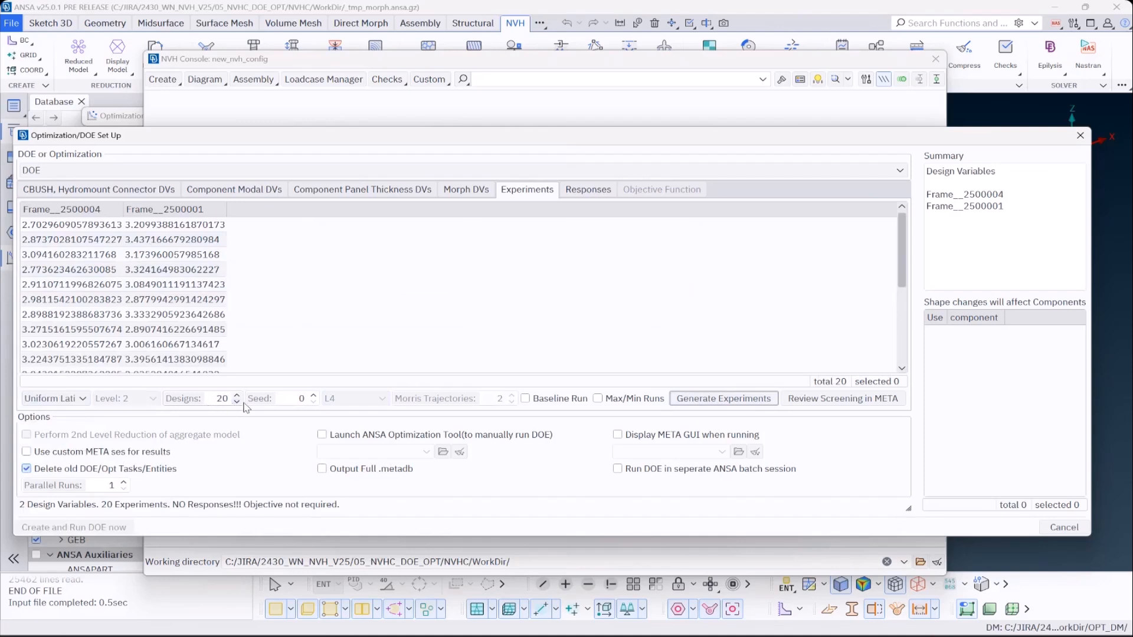
drag(124, 209, 159, 208)
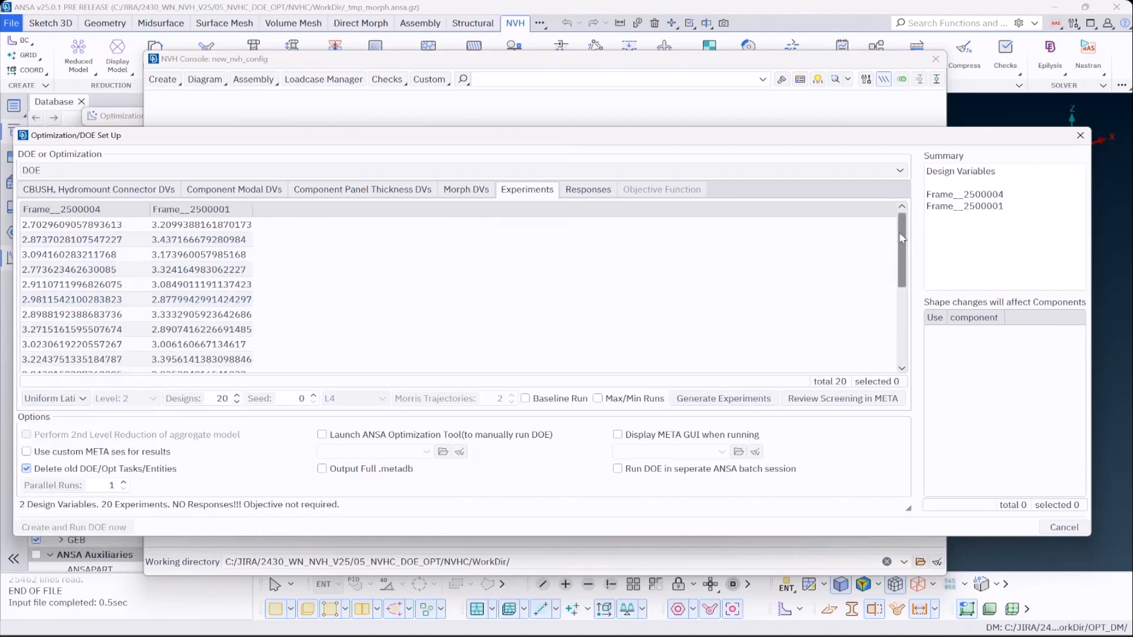
drag(901, 248, 848, 332)
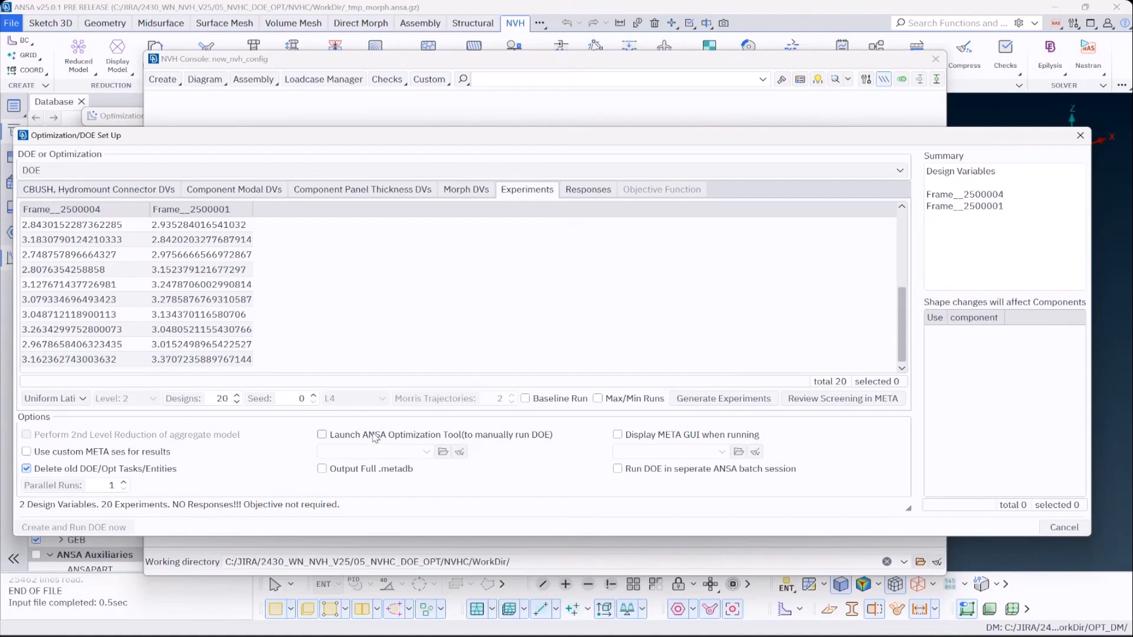
click(322, 435)
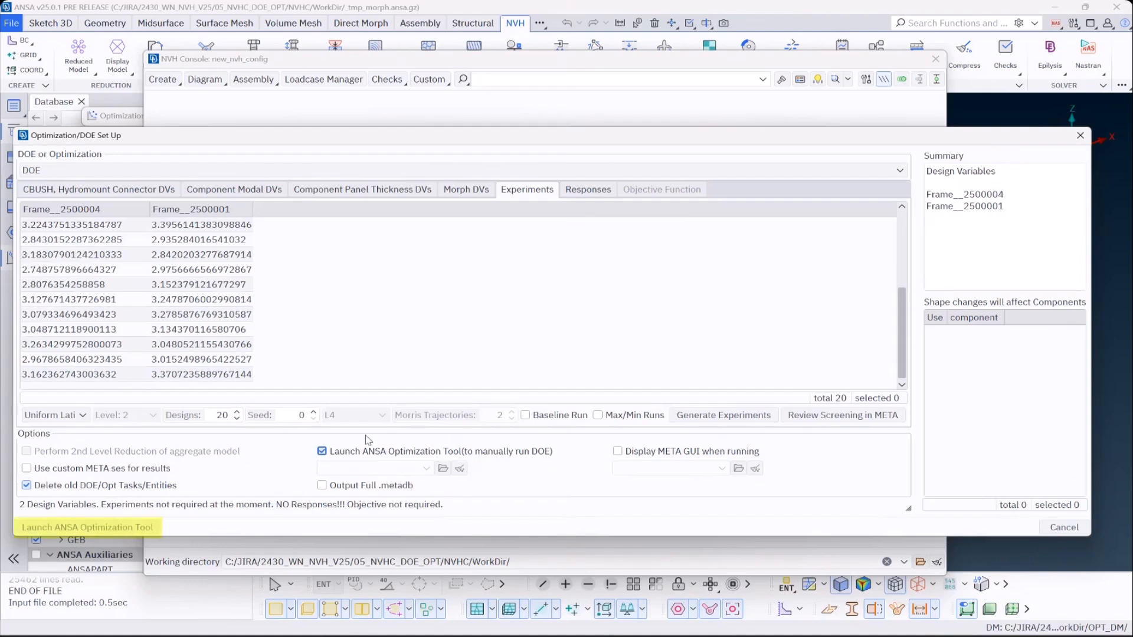
Enable the responses mass delta and new_response, setting the objective type of new_response to RSS.
click(588, 192)
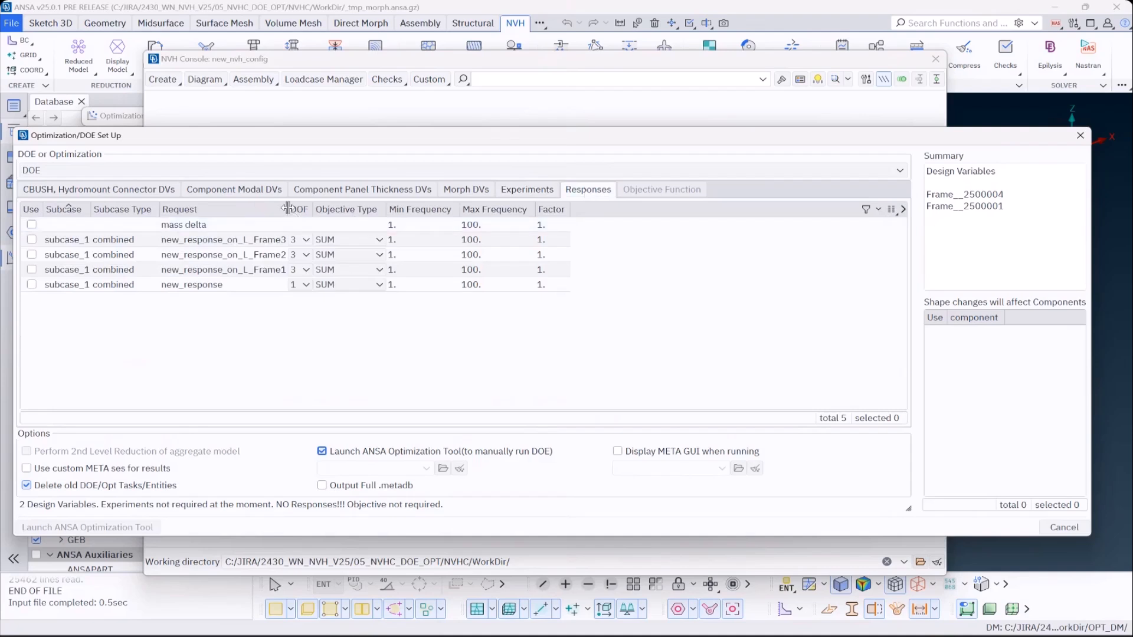
drag(288, 210, 307, 210)
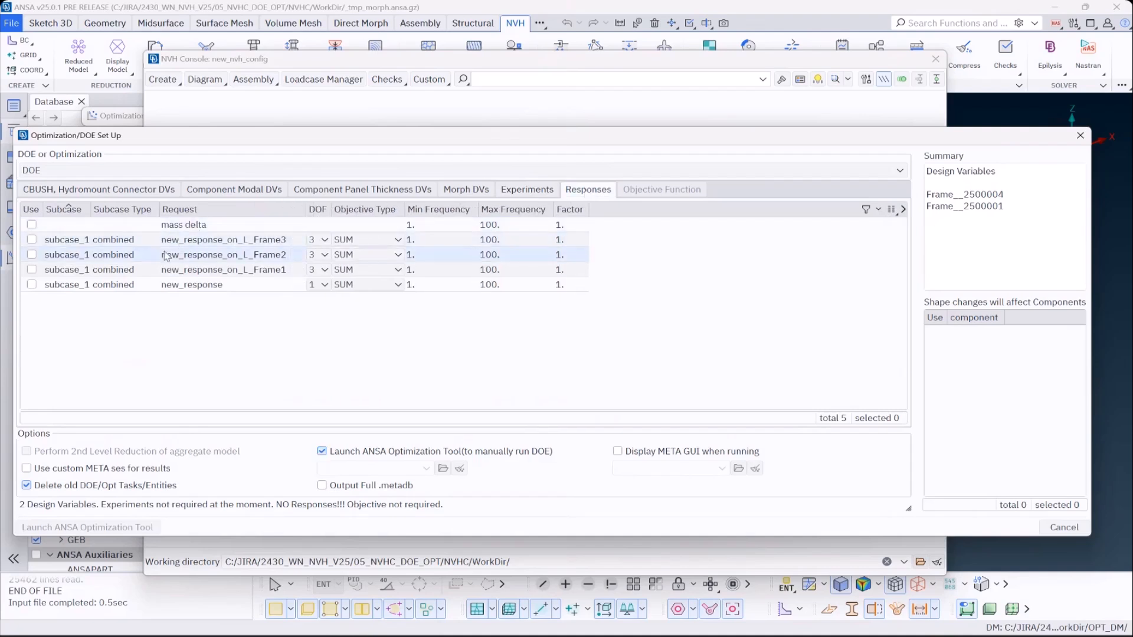
click(32, 225)
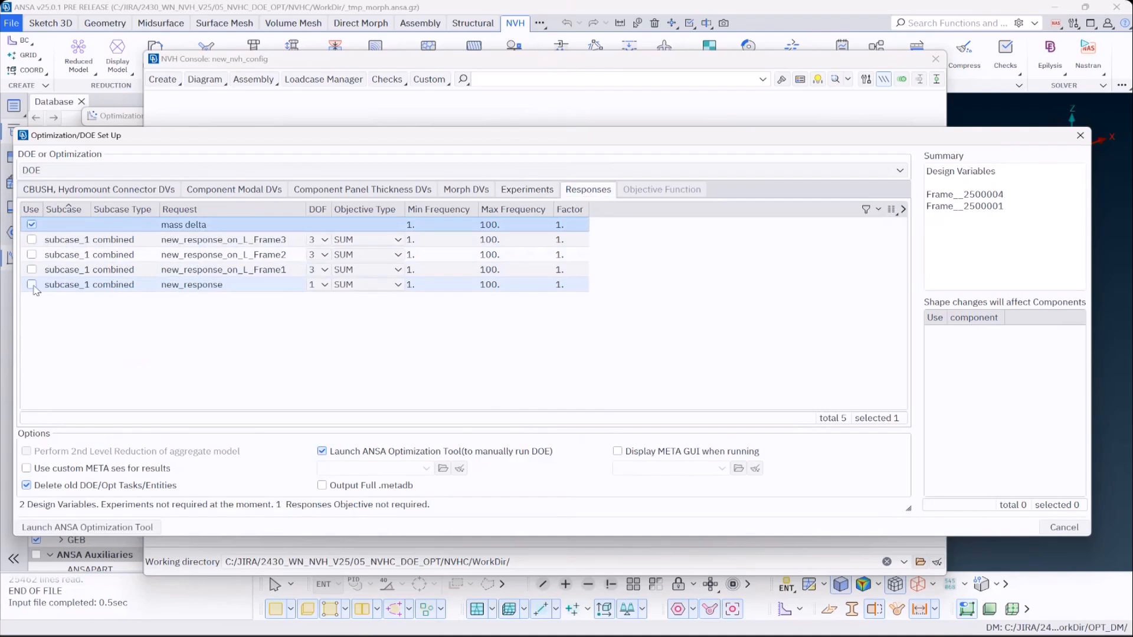
click(31, 284)
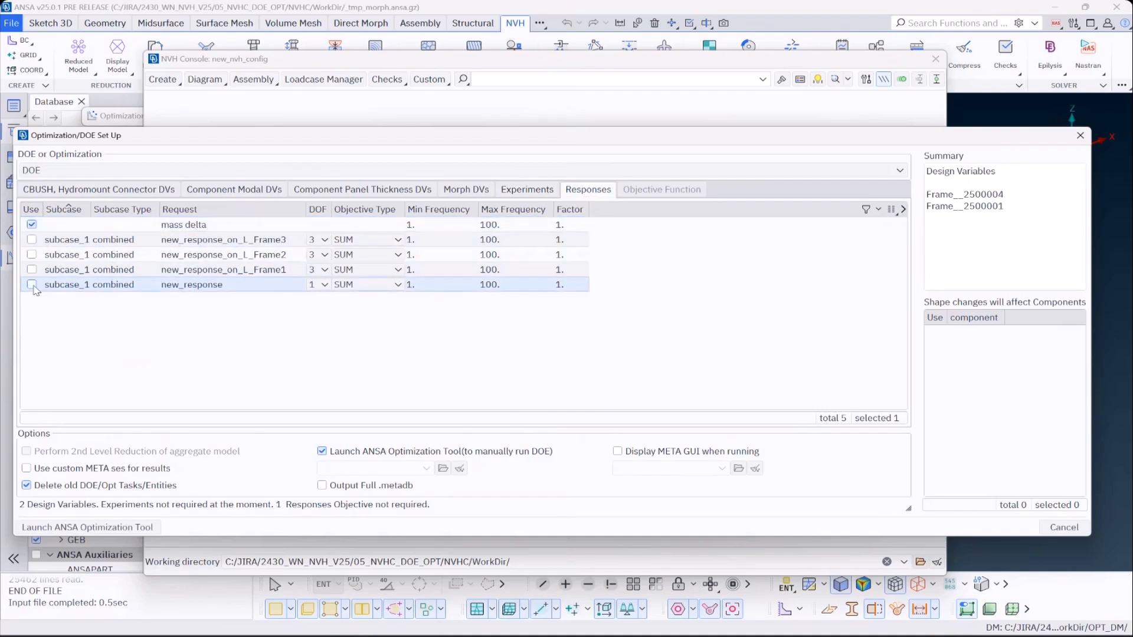
click(397, 285)
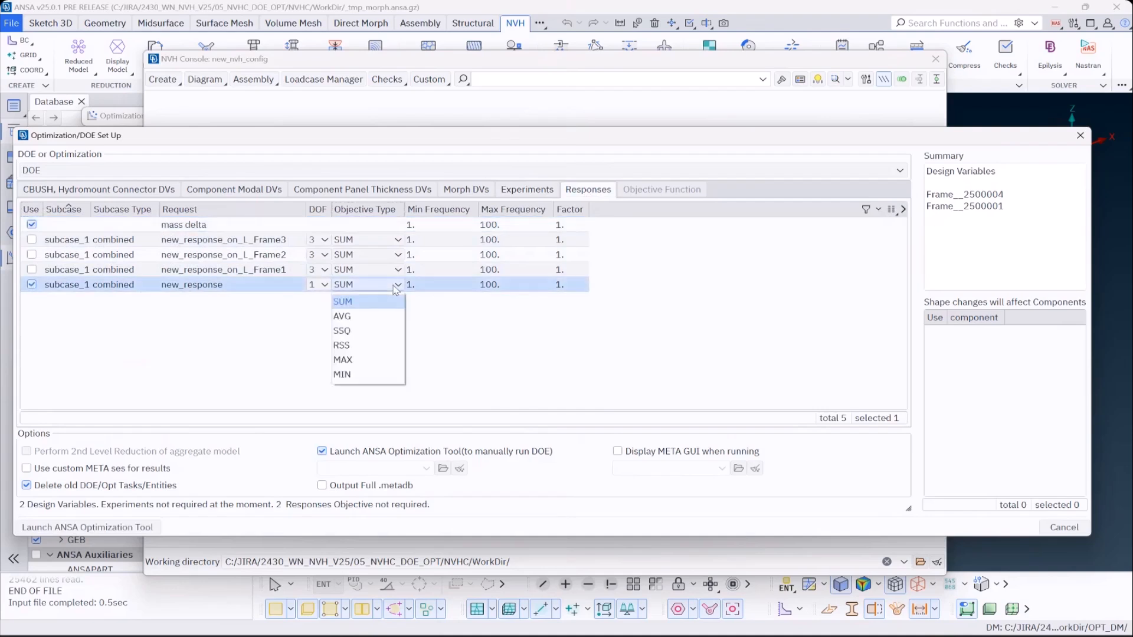
click(372, 346)
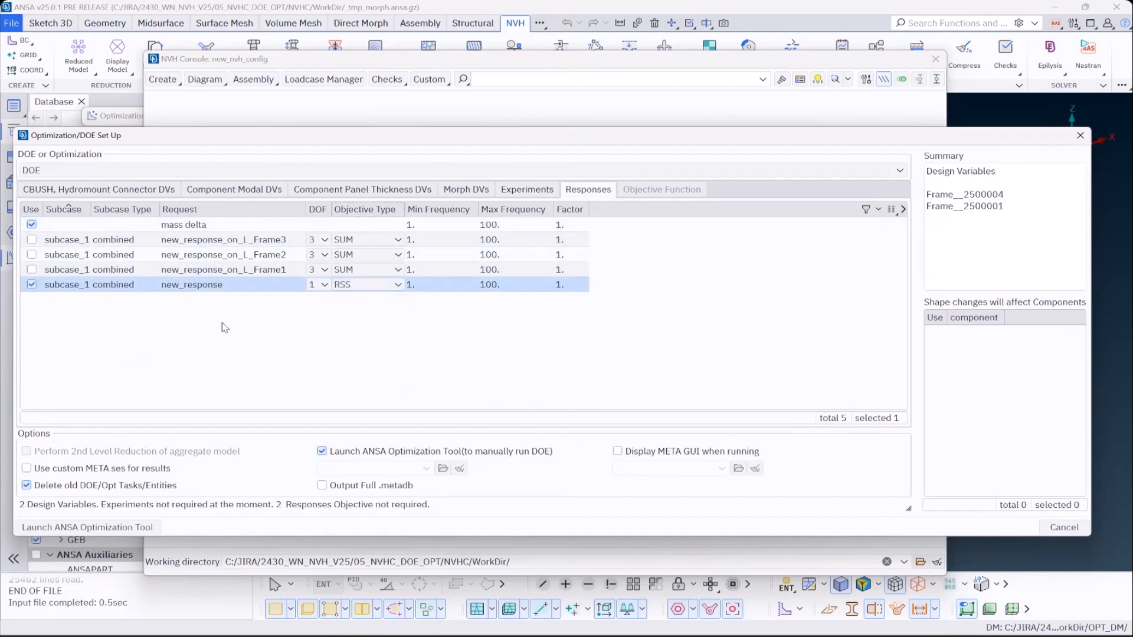
Enable the response new_response_on_L_Frame1 and set its objective type to MIN.
click(31, 270)
click(388, 273)
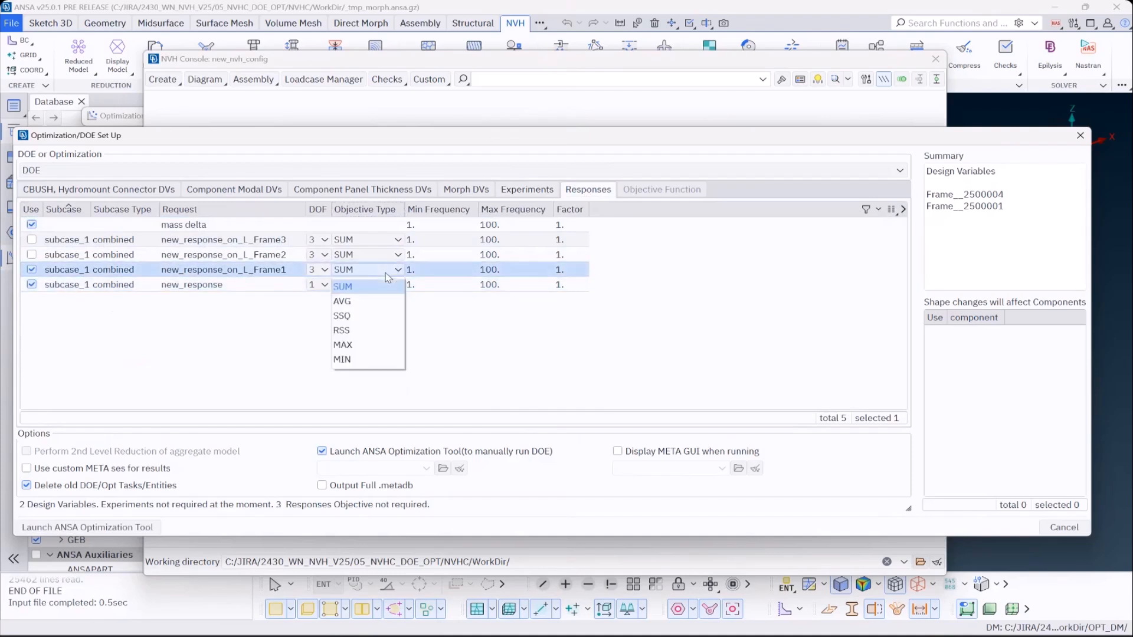
click(356, 360)
drag(332, 209, 343, 210)
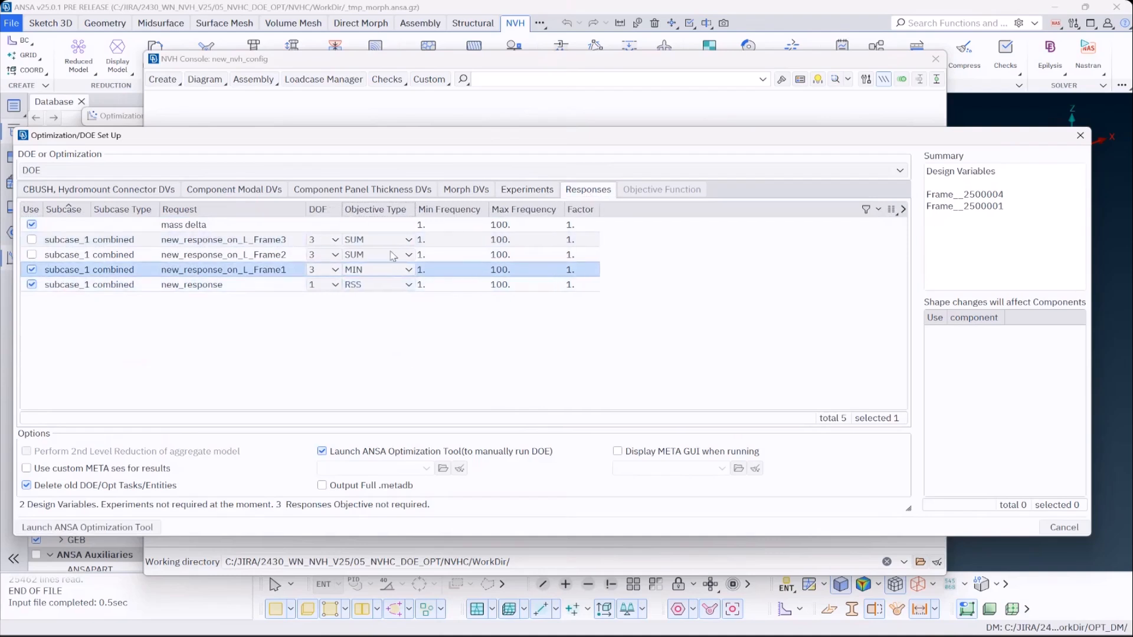
click(402, 326)
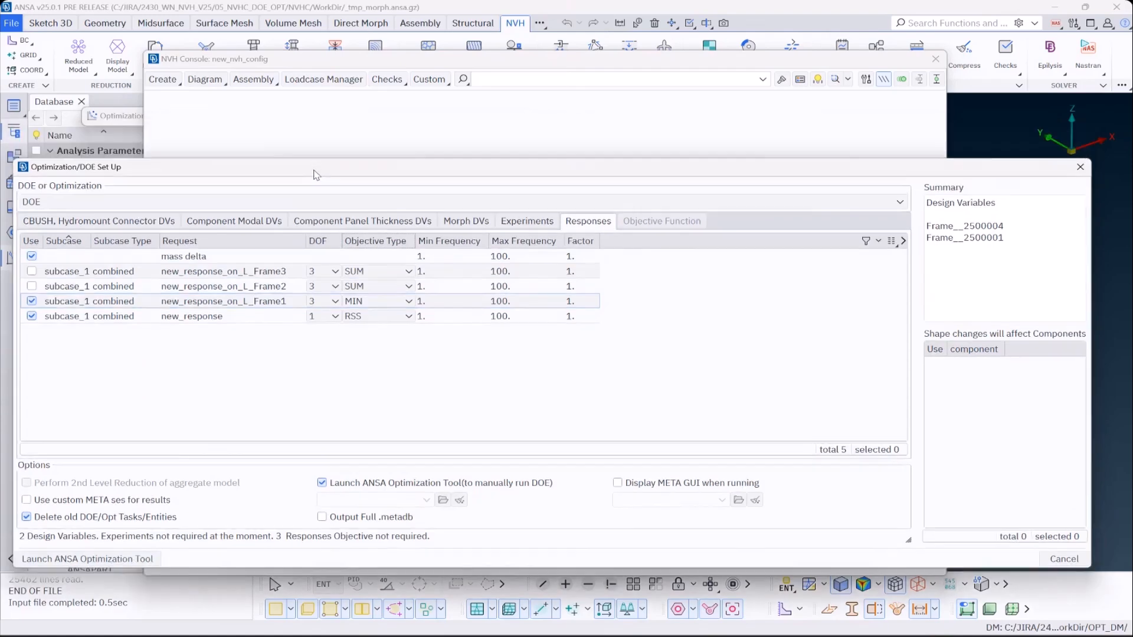
Bring up the Optimization Tool window and review the DOE_Run_001 experiments and the output log.
click(123, 116)
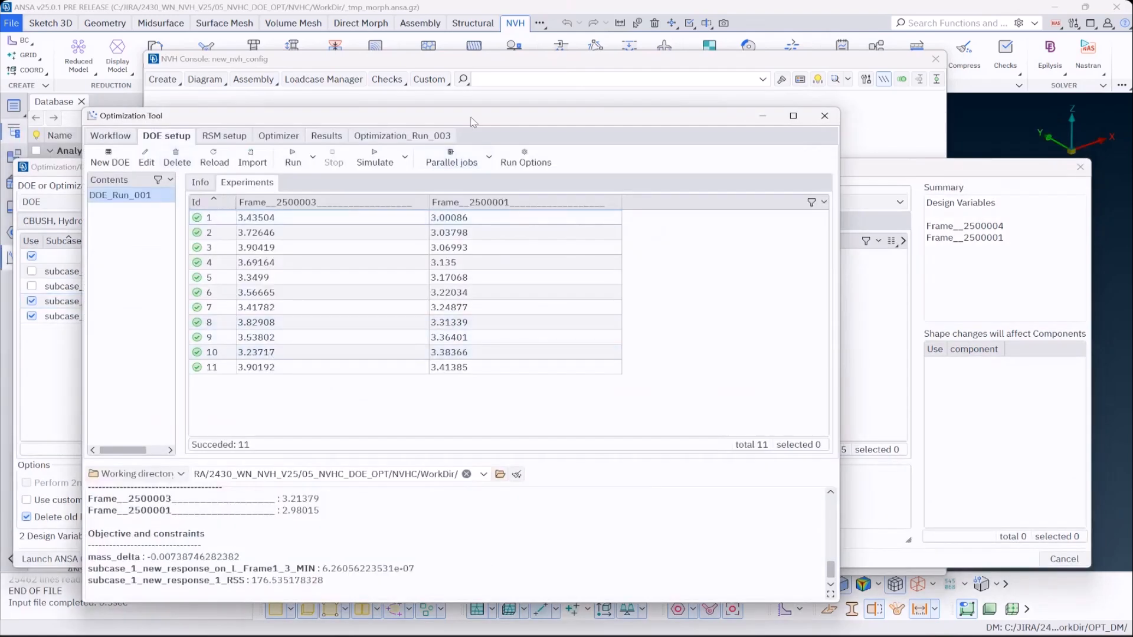
drag(491, 121, 554, 123)
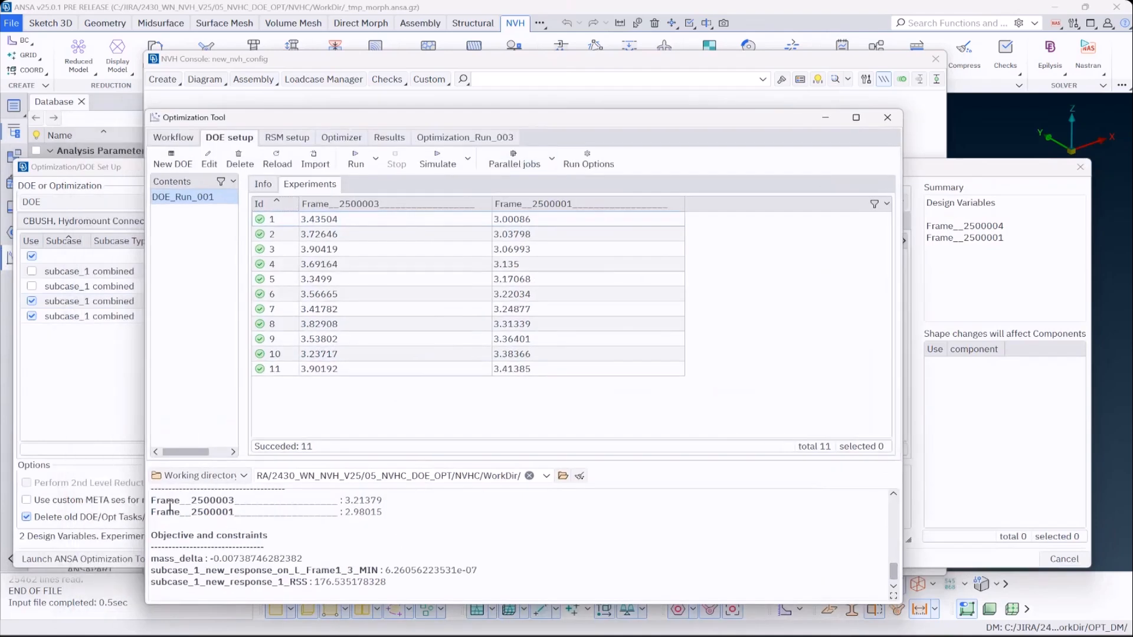
drag(189, 511, 269, 502)
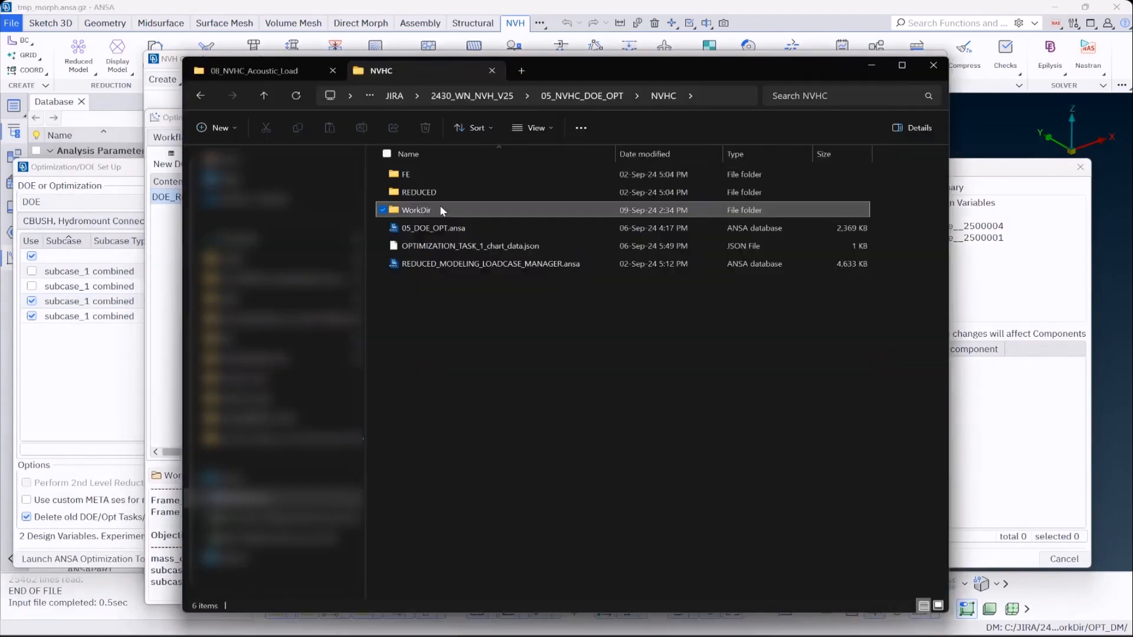
Switch to File Explorer and open DVFile.txt from WorkDir/DOE_Run_001/Exp_006 to inspect the experiment's design variables.
double_click(442, 210)
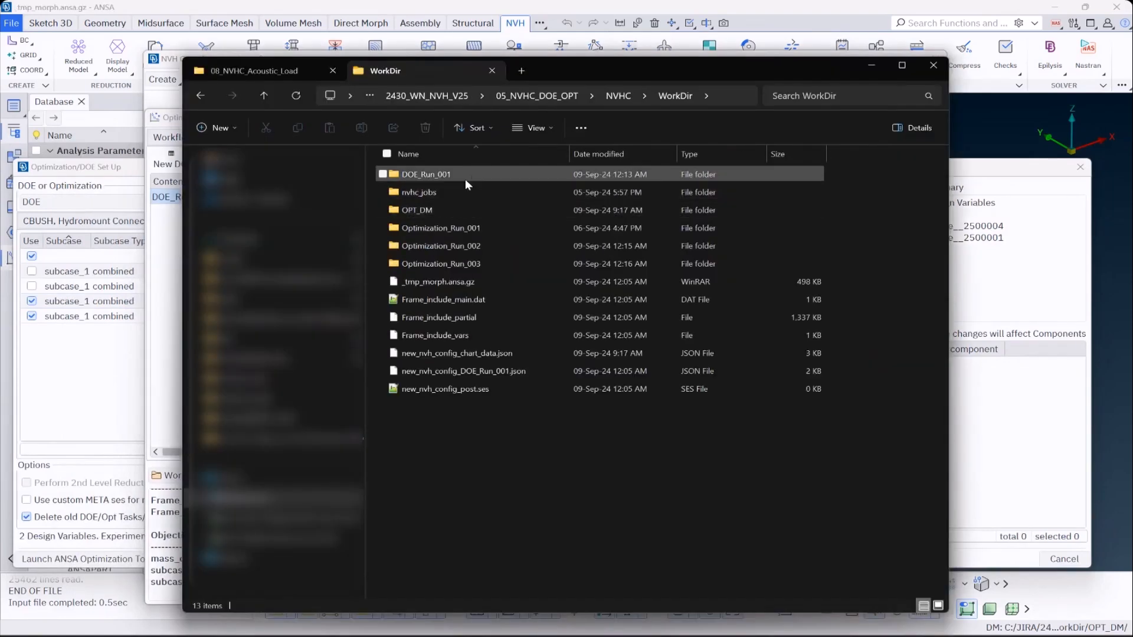
double_click(426, 174)
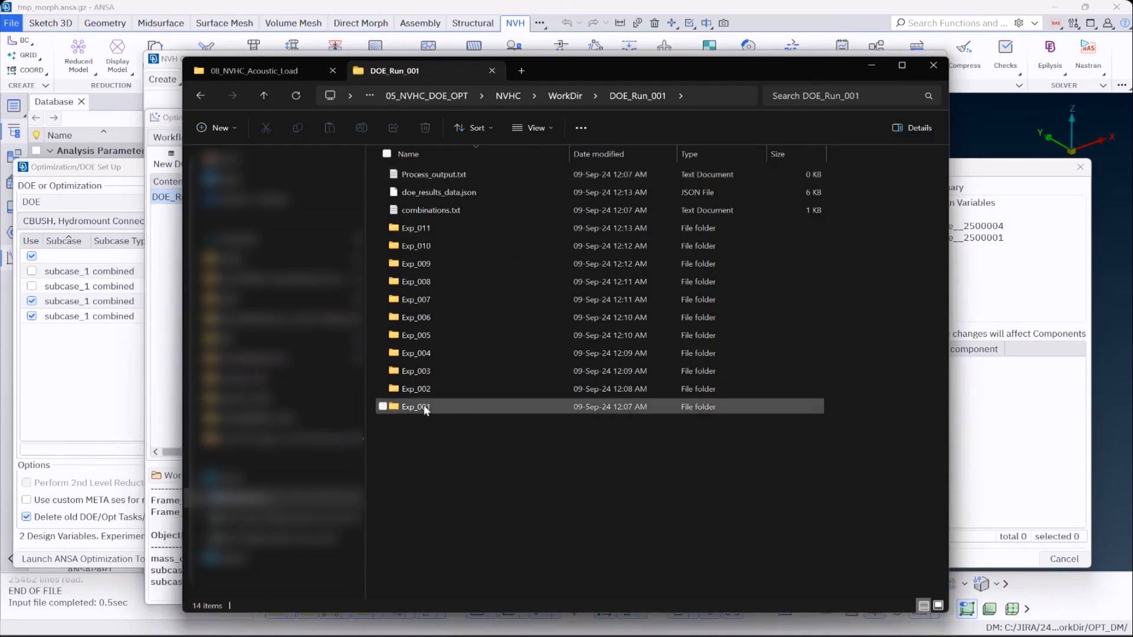
double_click(422, 319)
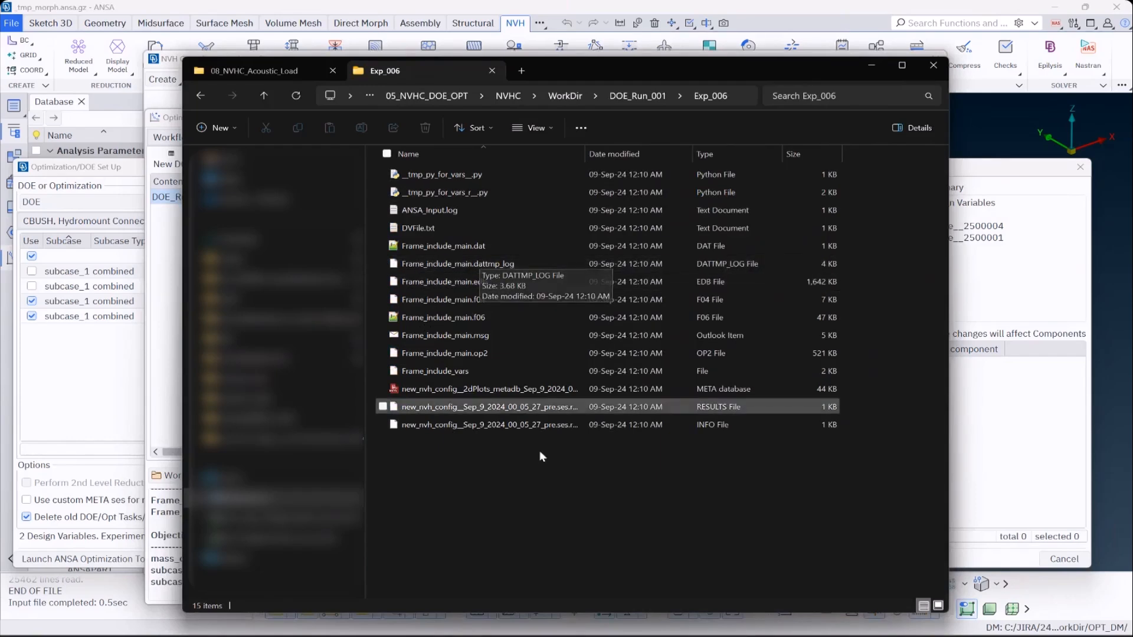
double_click(415, 227)
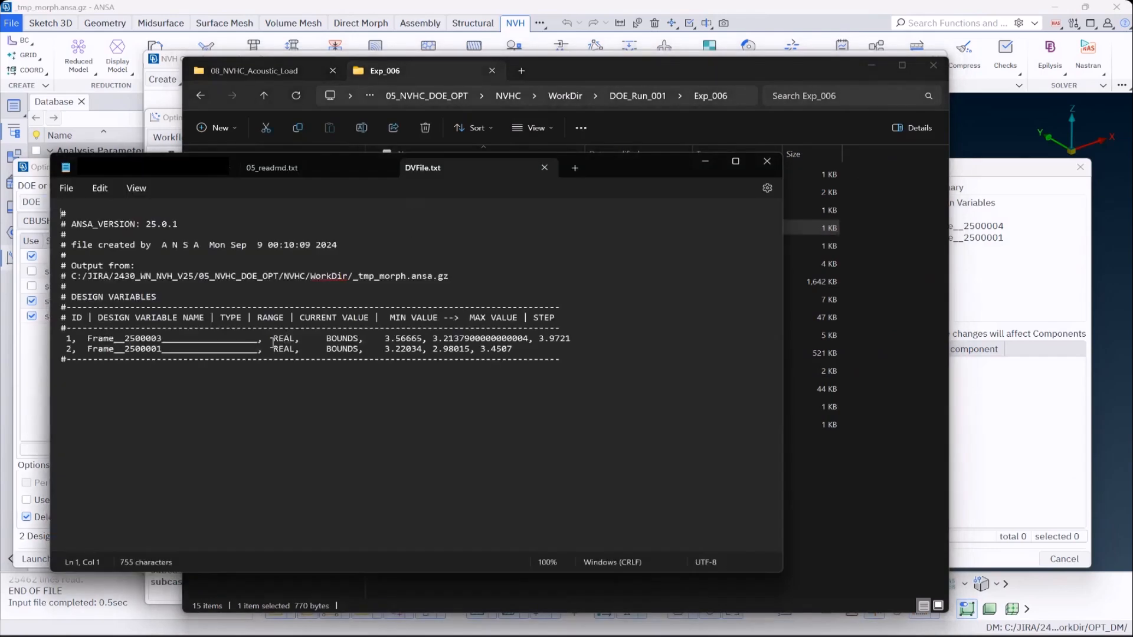
drag(277, 318, 284, 349)
click(353, 374)
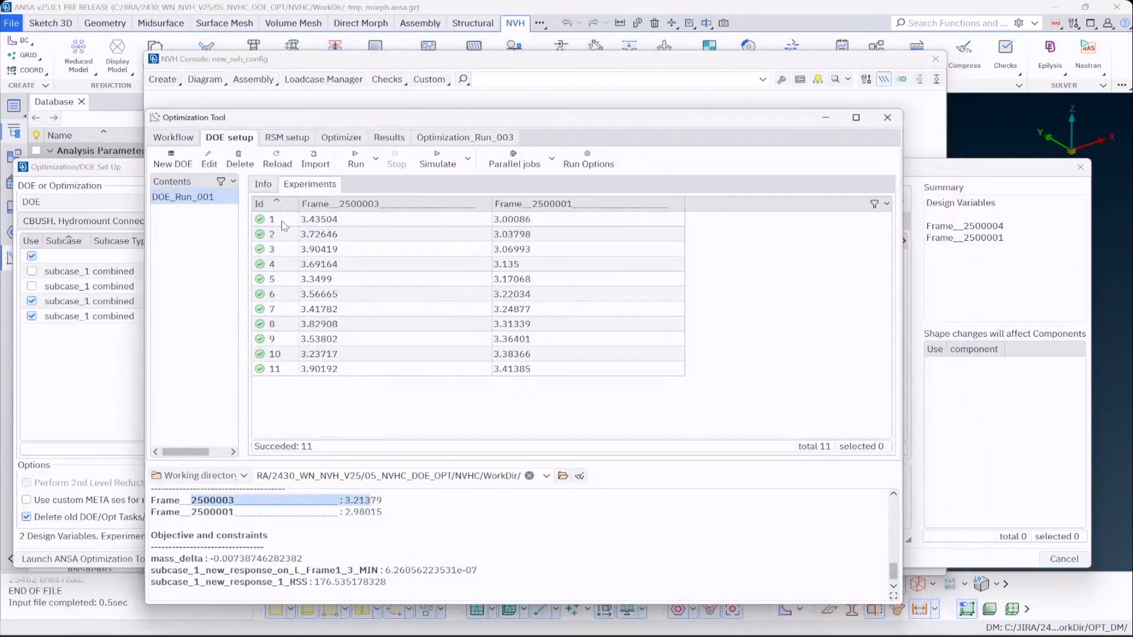
Return to the Optimization Tool and inspect the three DV based predictor Kriging models of the grn group in the RSM setup.
click(267, 369)
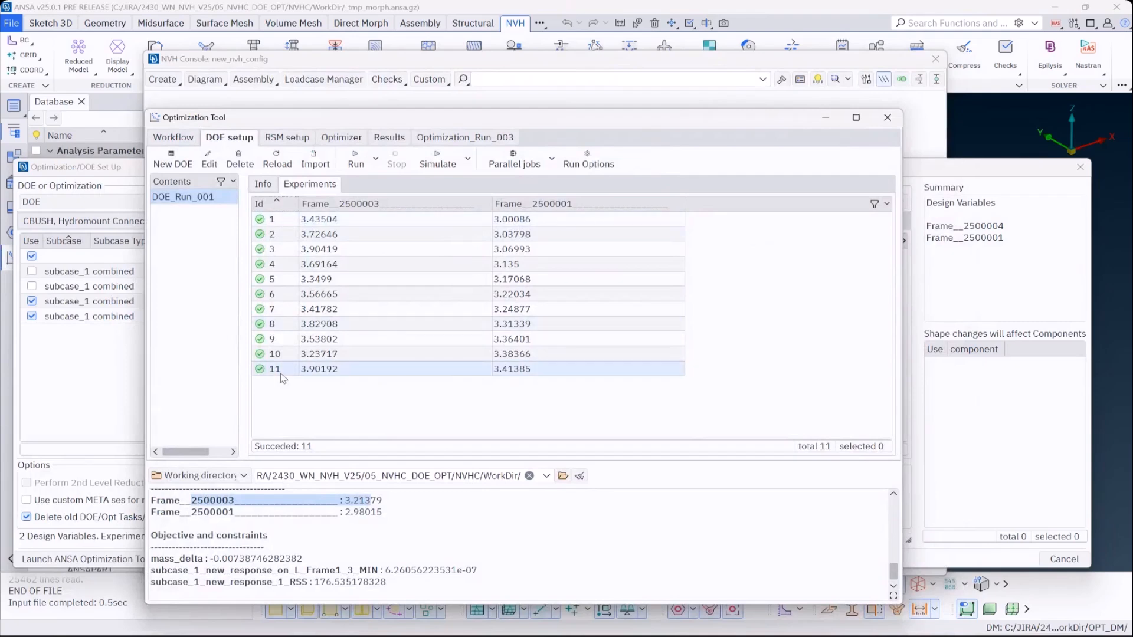
click(287, 139)
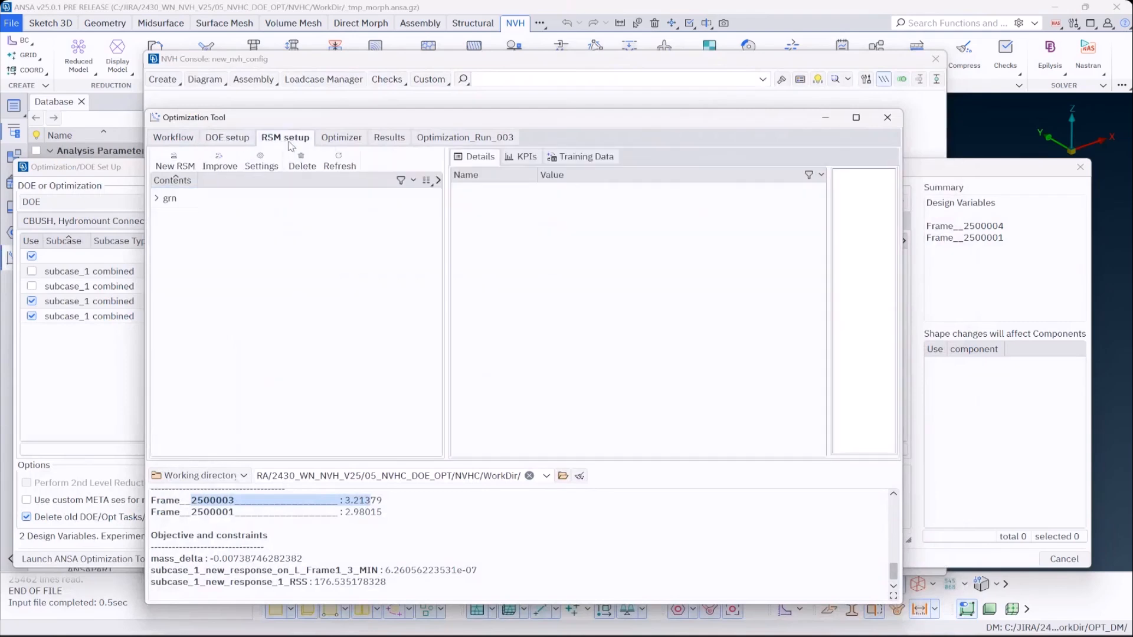
click(157, 199)
drag(189, 218, 208, 273)
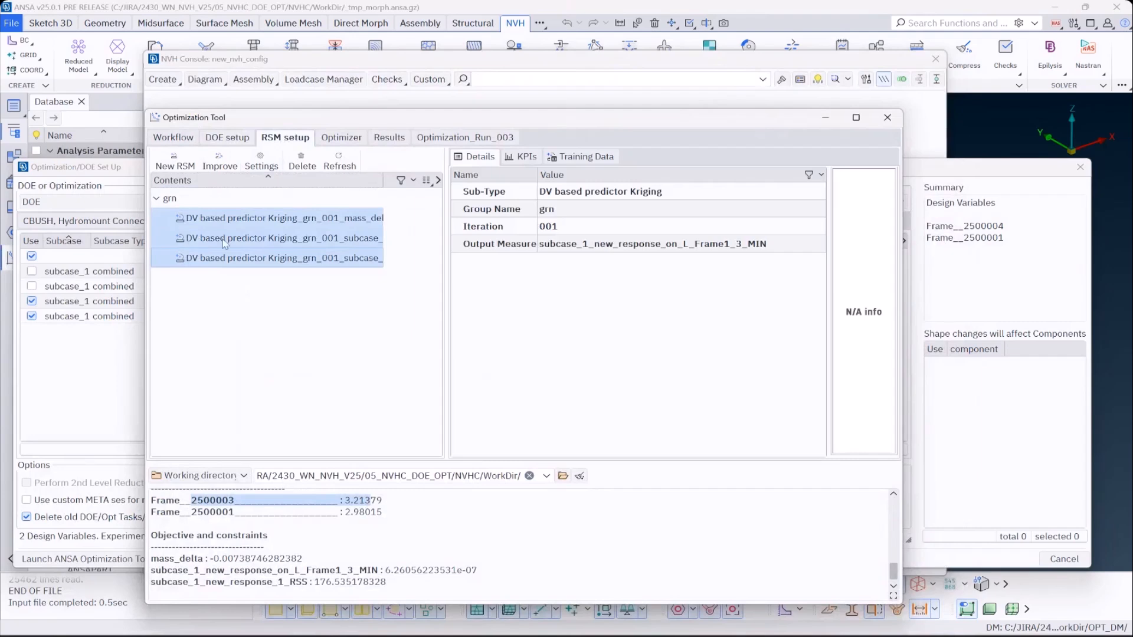
Create a new optimization study named opt3 with the Simulated Annealing algorithm and the RSM method.
click(181, 167)
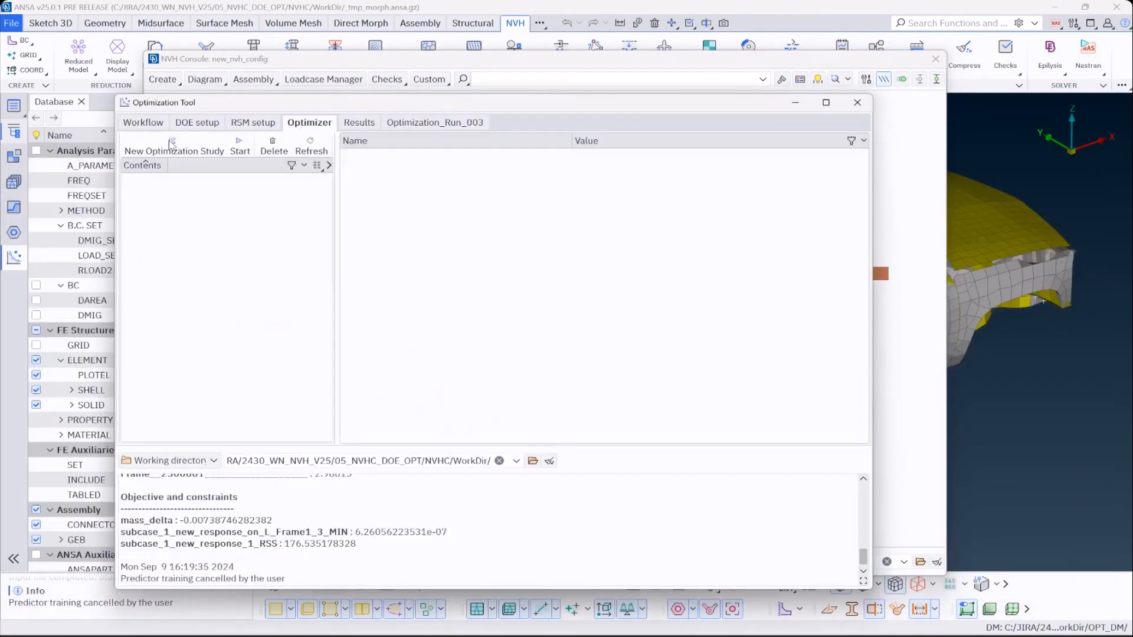
click(172, 144)
click(606, 203)
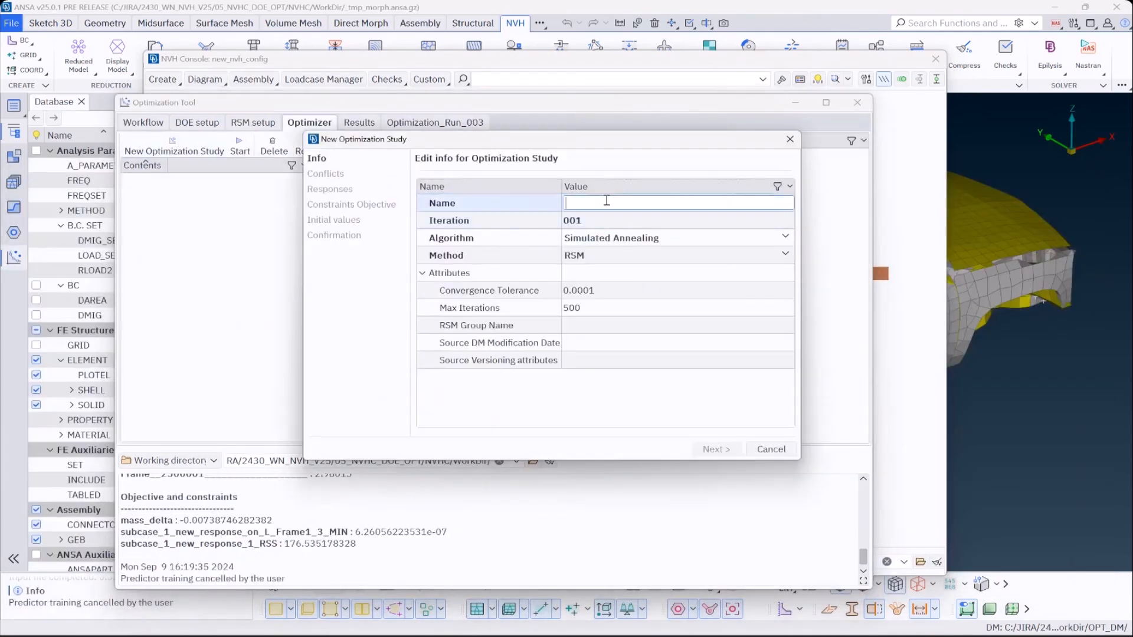
text(opt3)
key(Return)
click(725, 238)
click(702, 259)
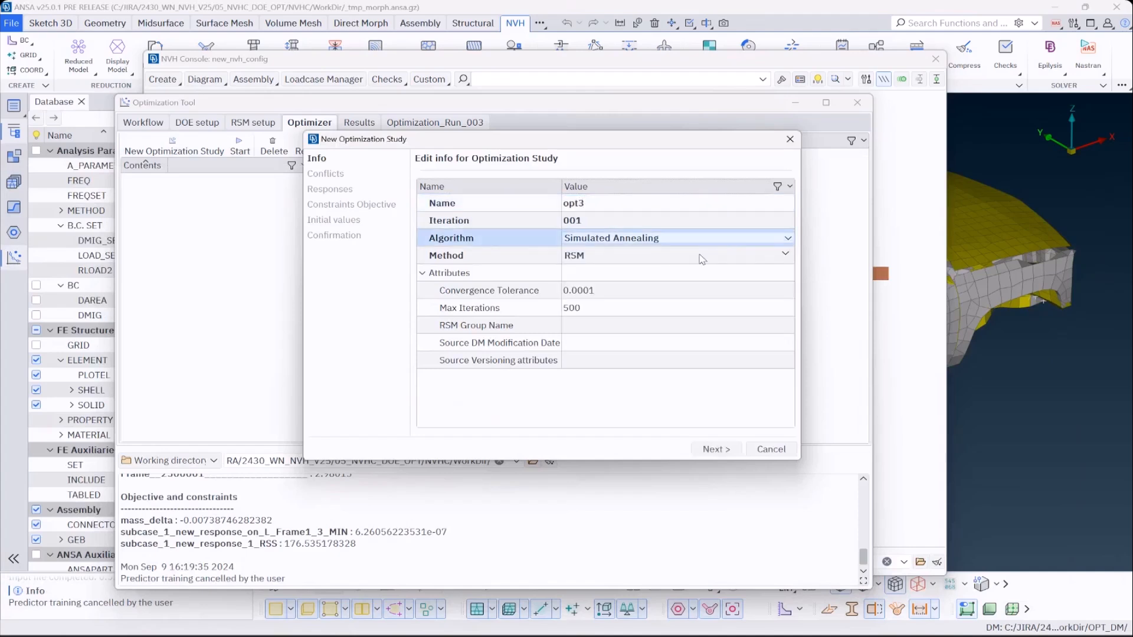
click(757, 258)
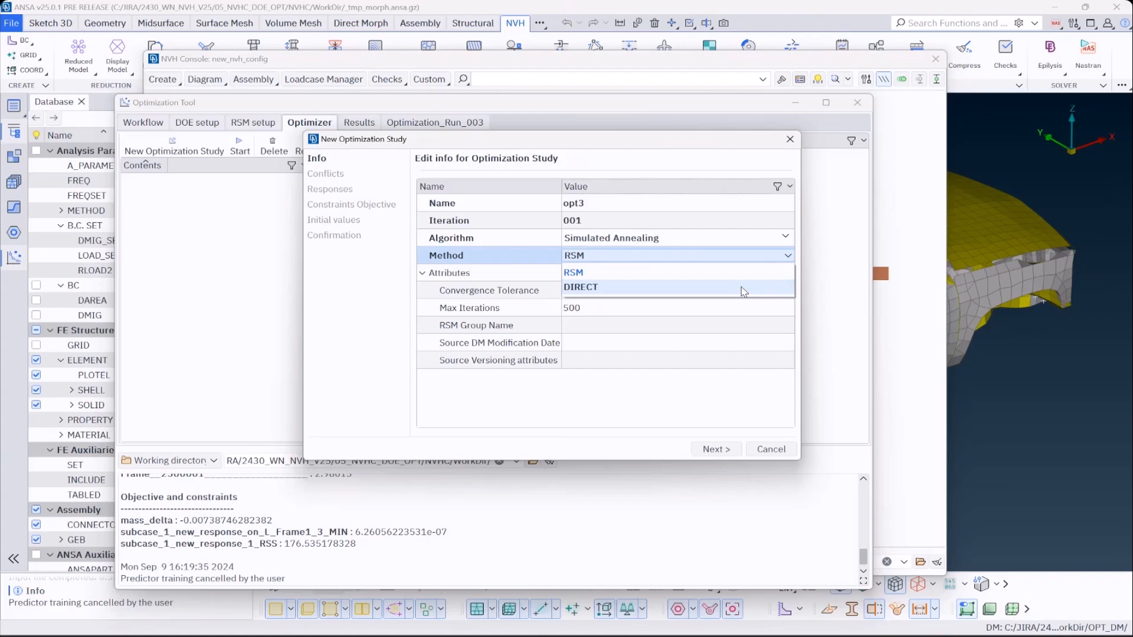
click(740, 277)
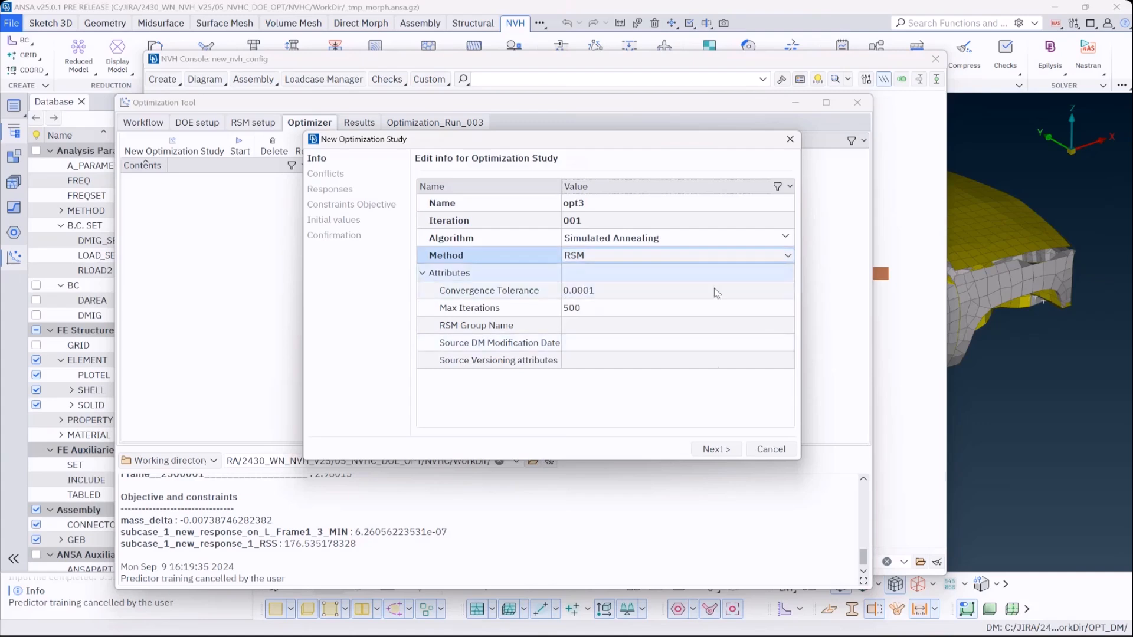
Complete the opt3 study with the three grn Kriging models as responses, the mass_delta Minimize objective and the preloaded initial values.
click(715, 450)
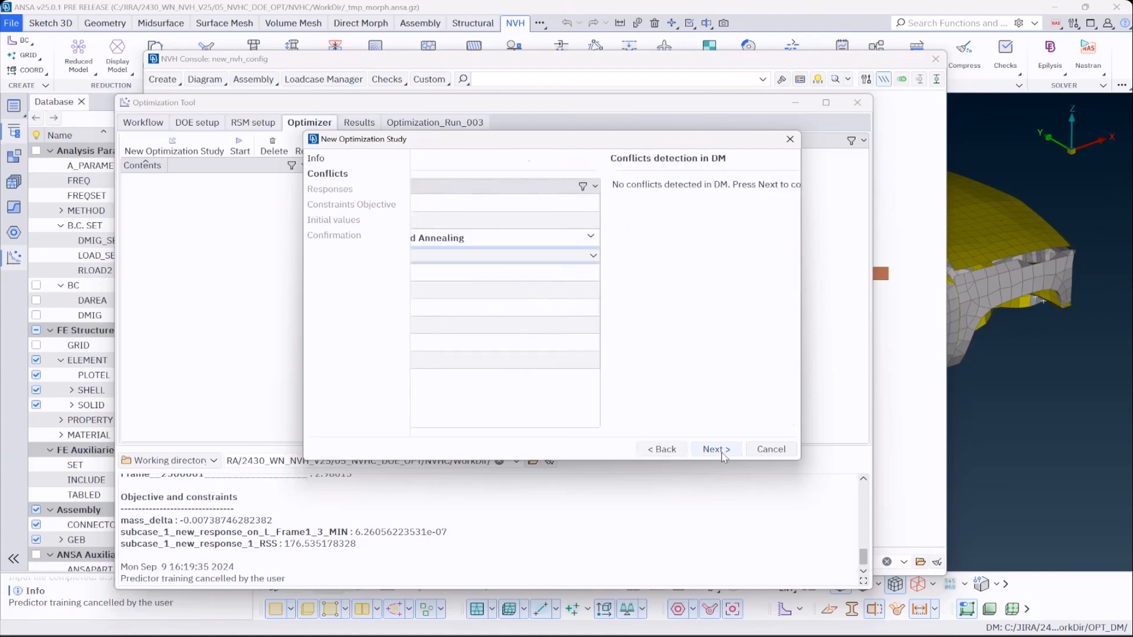
click(717, 450)
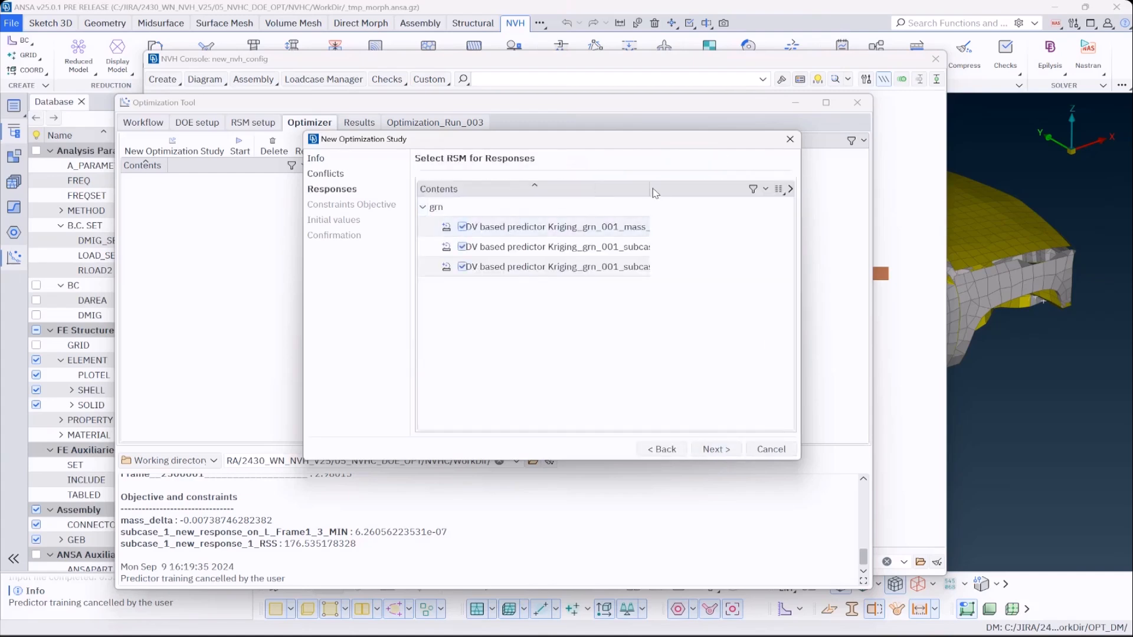
click(730, 455)
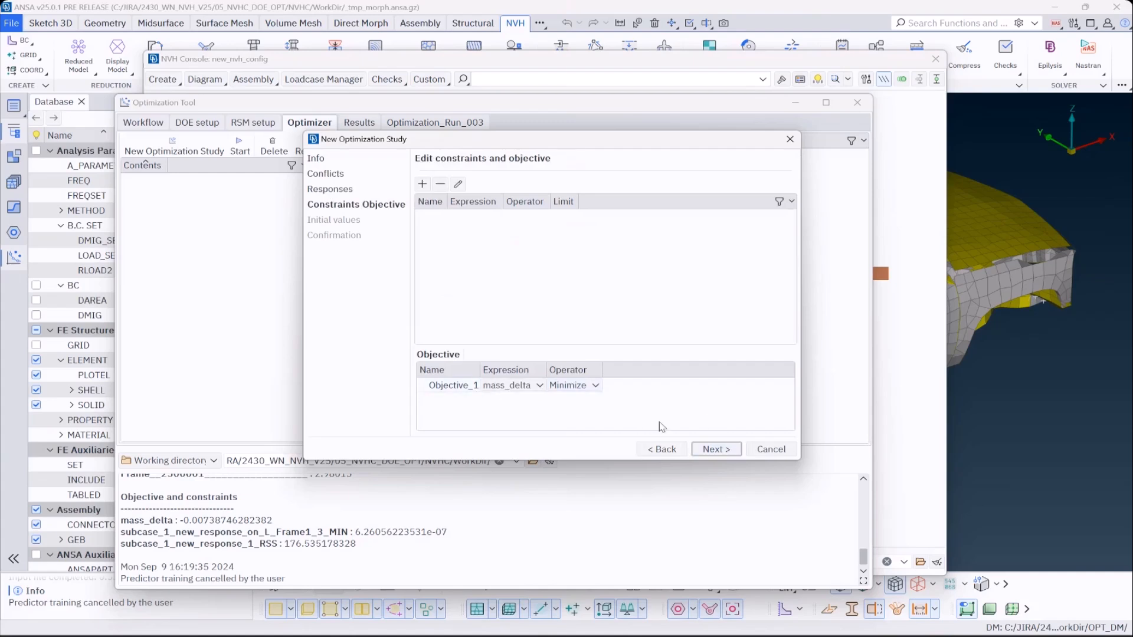
click(719, 452)
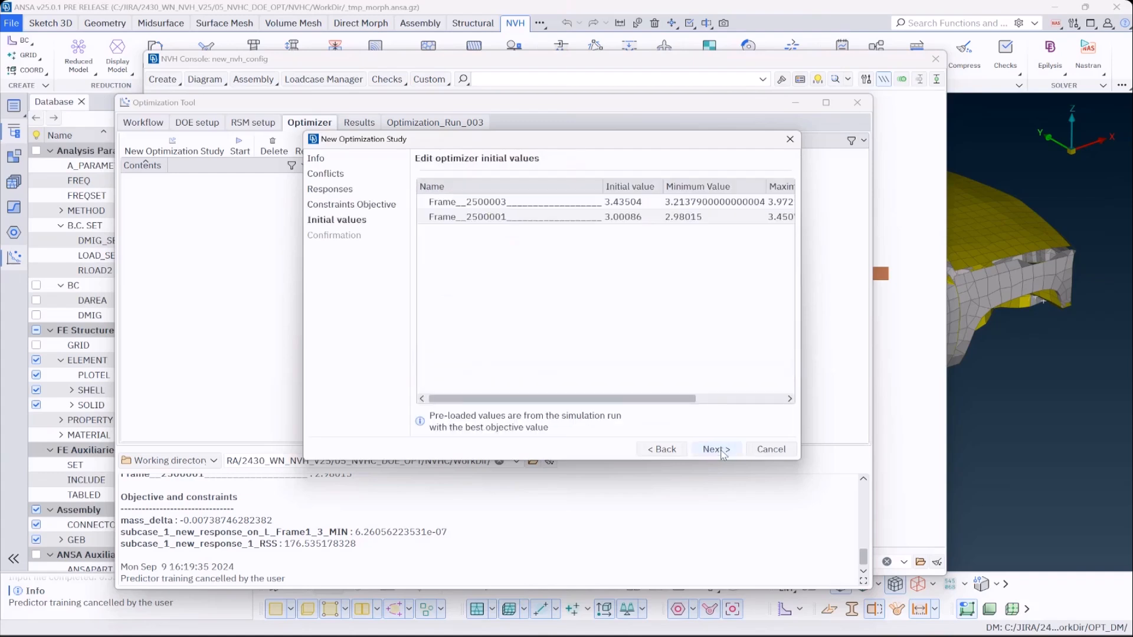
drag(696, 400, 779, 400)
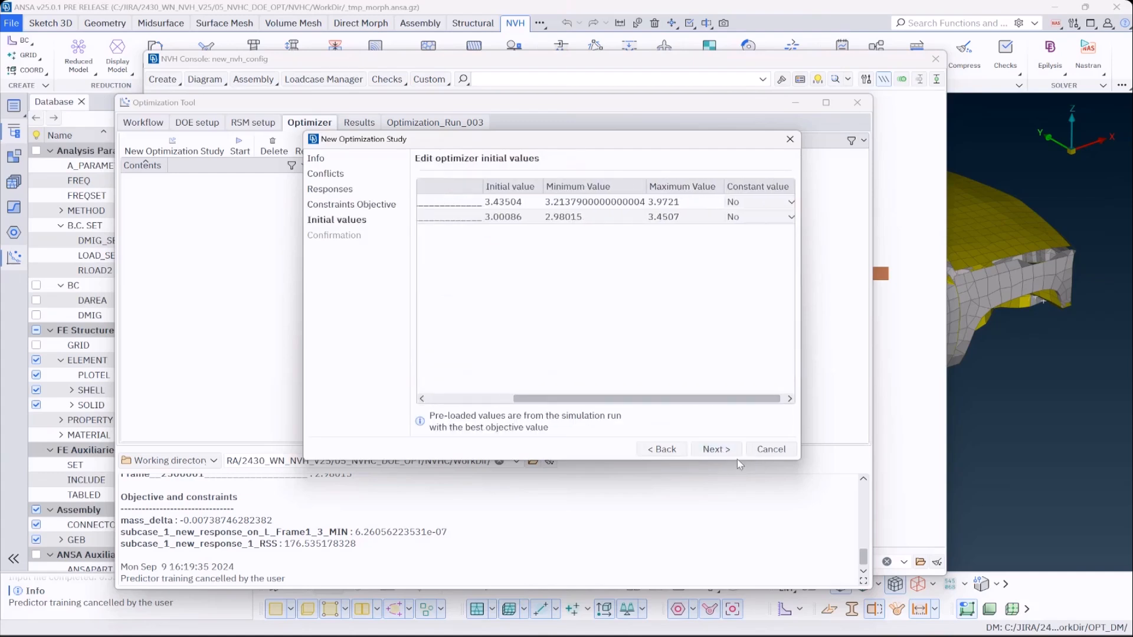
click(732, 453)
click(720, 449)
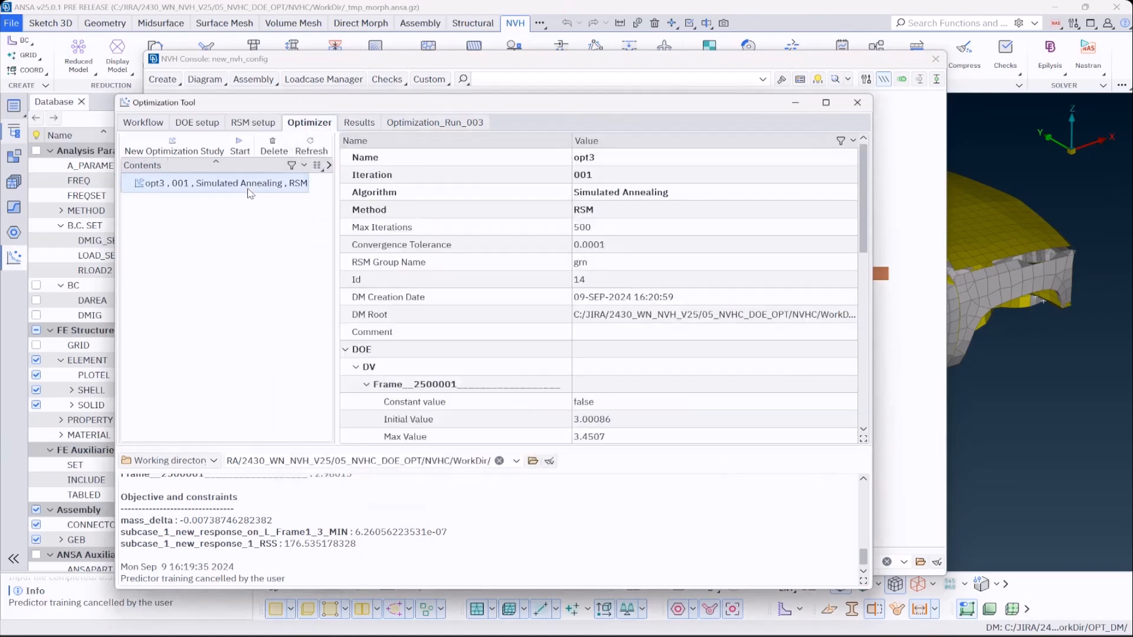
Run the opt3 optimization and decline validating its results with the optimal values.
drag(863, 180, 868, 373)
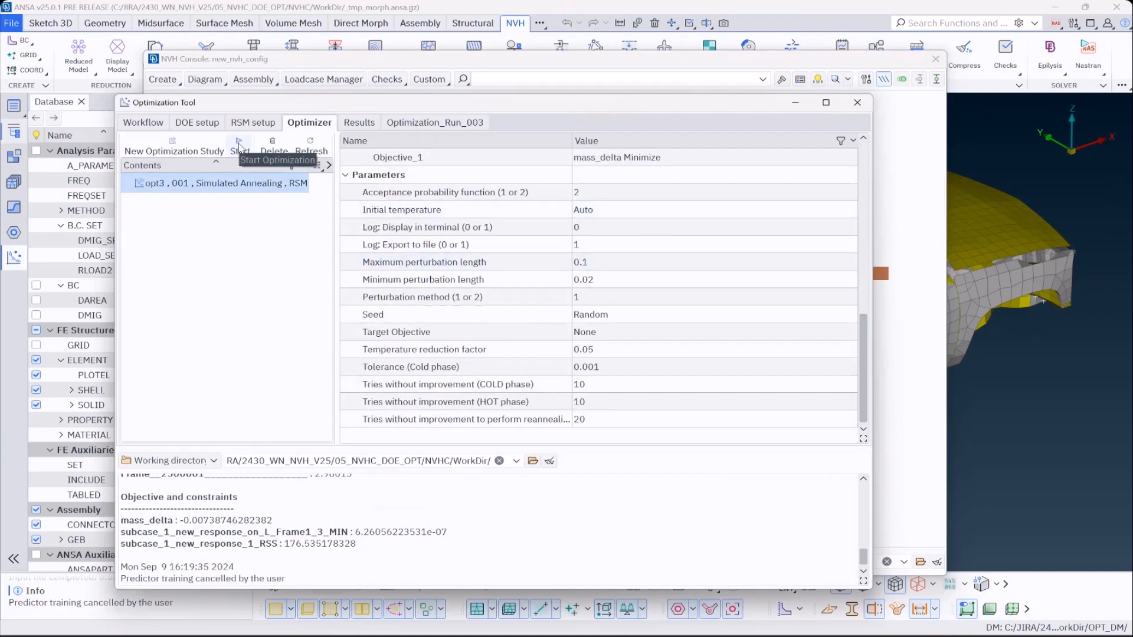
click(239, 148)
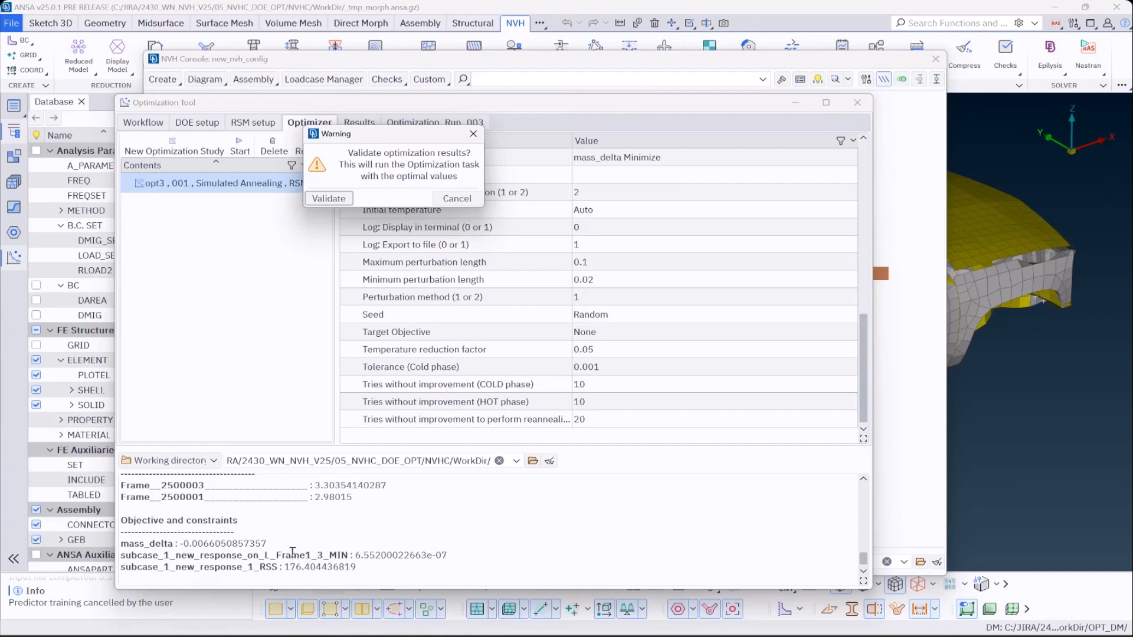
click(326, 558)
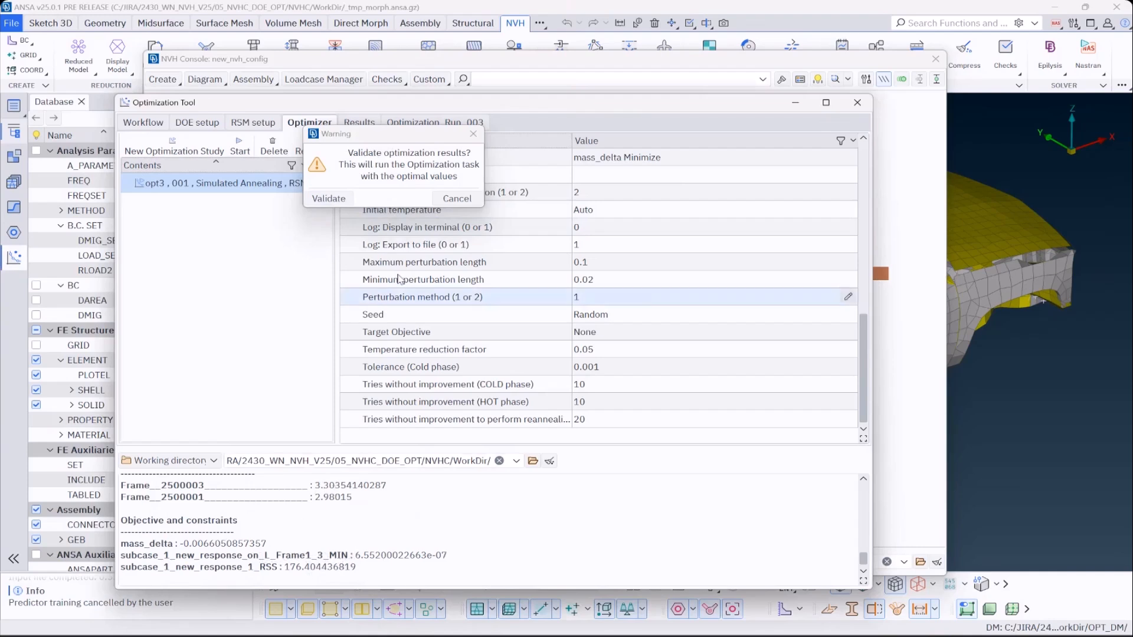
click(458, 199)
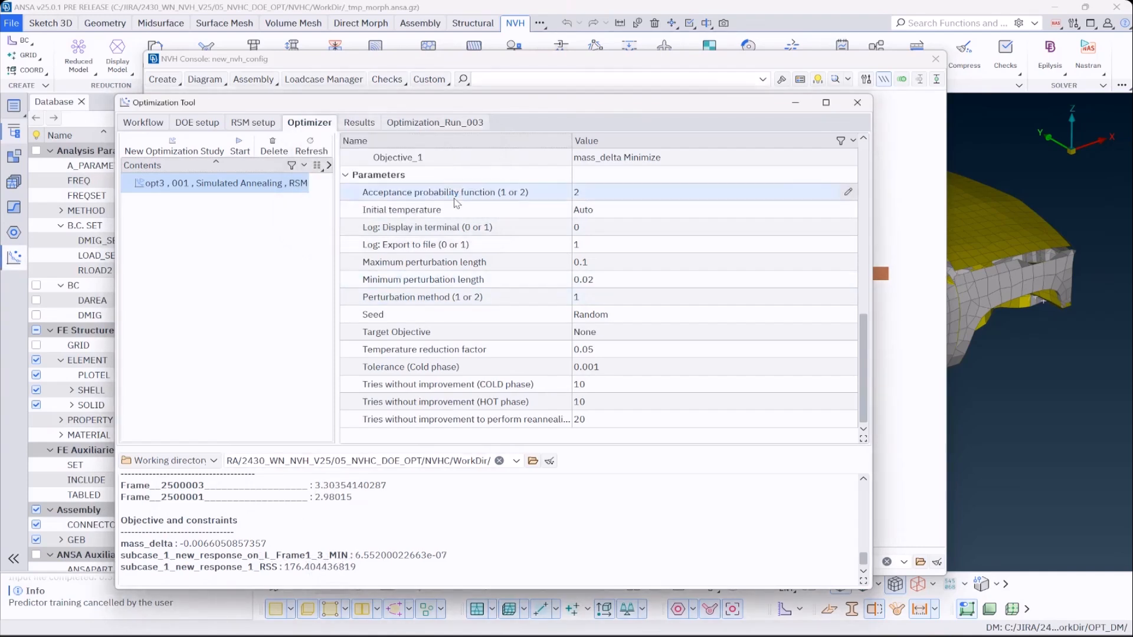
Inspect the study's result charts and tables and the experiment list of Optimization_Run_003.
click(357, 124)
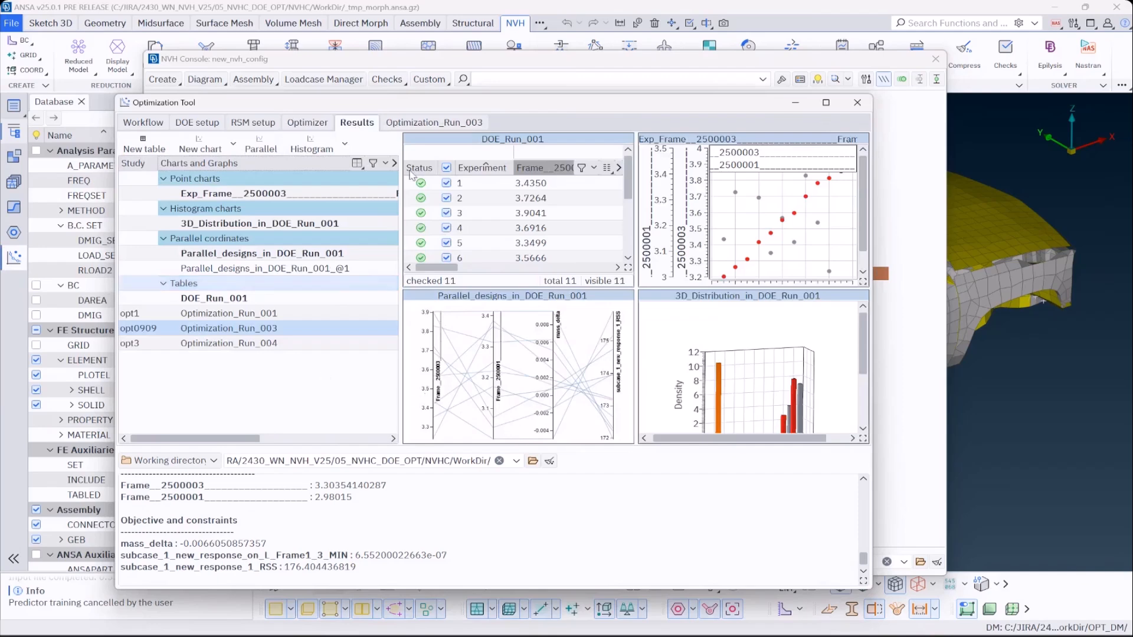
click(409, 126)
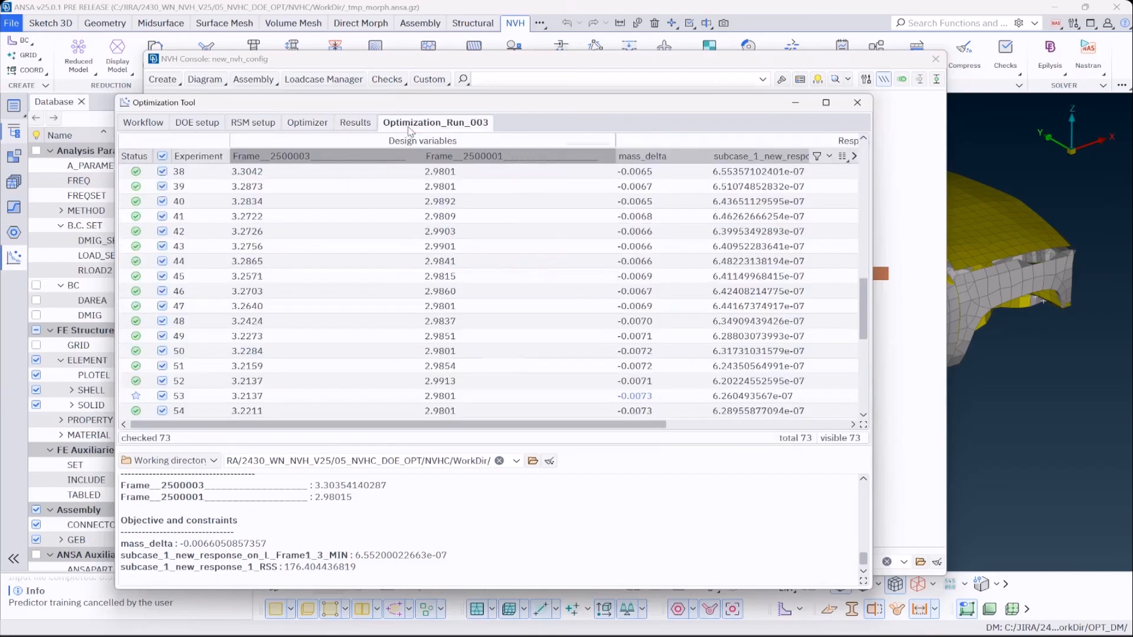
drag(864, 326, 856, 133)
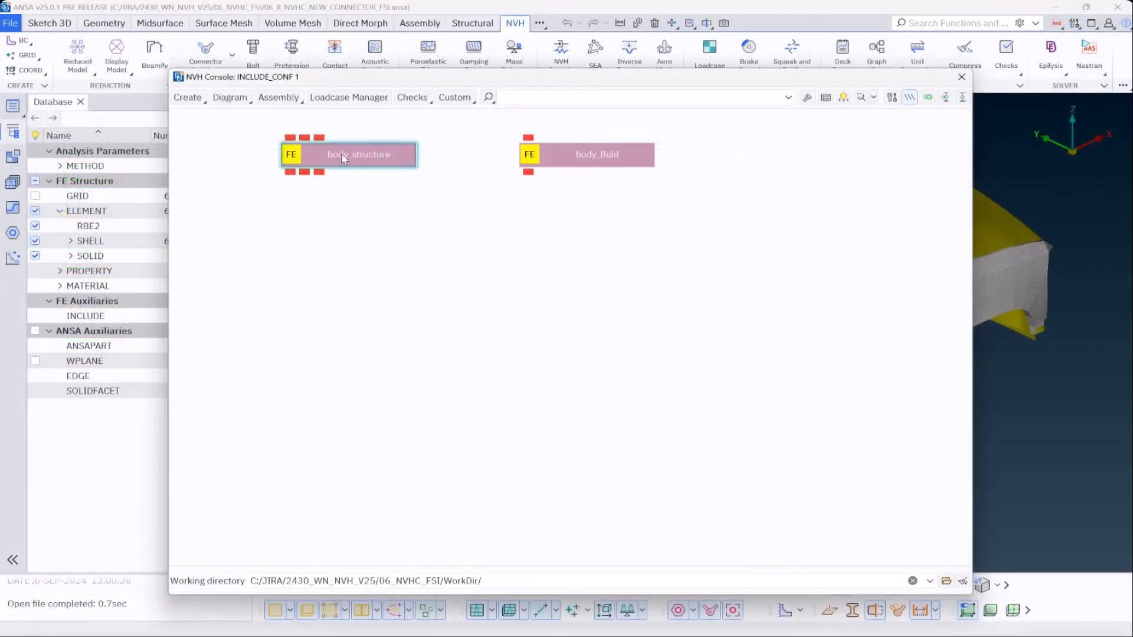
Create an FS Coupling connector between the body_structure and body_fluid components.
click(211, 157)
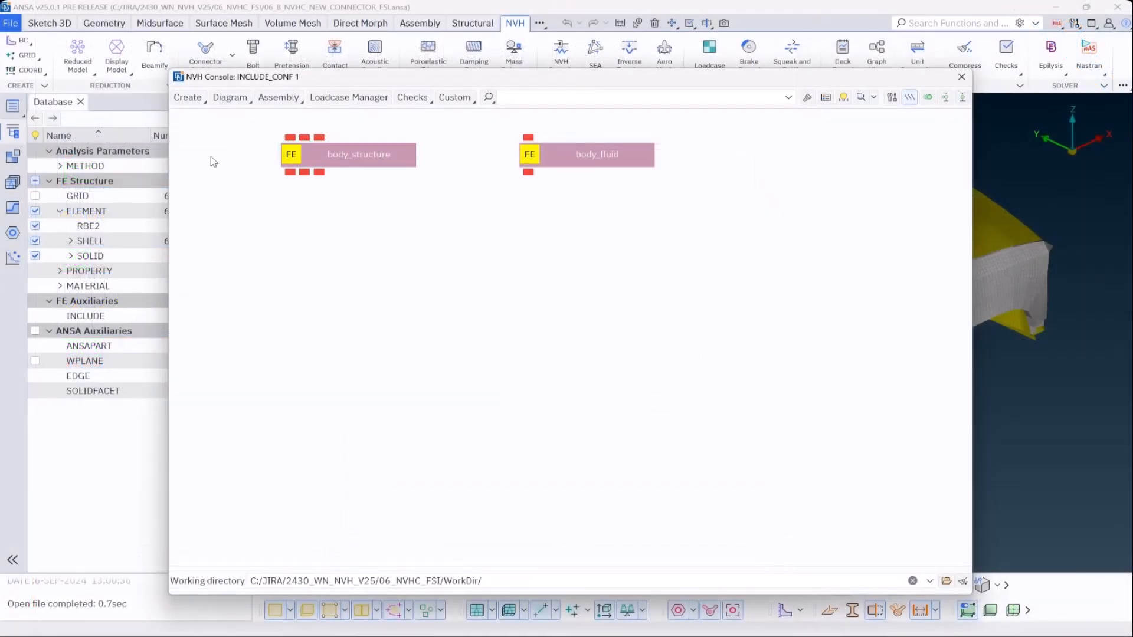
click(189, 97)
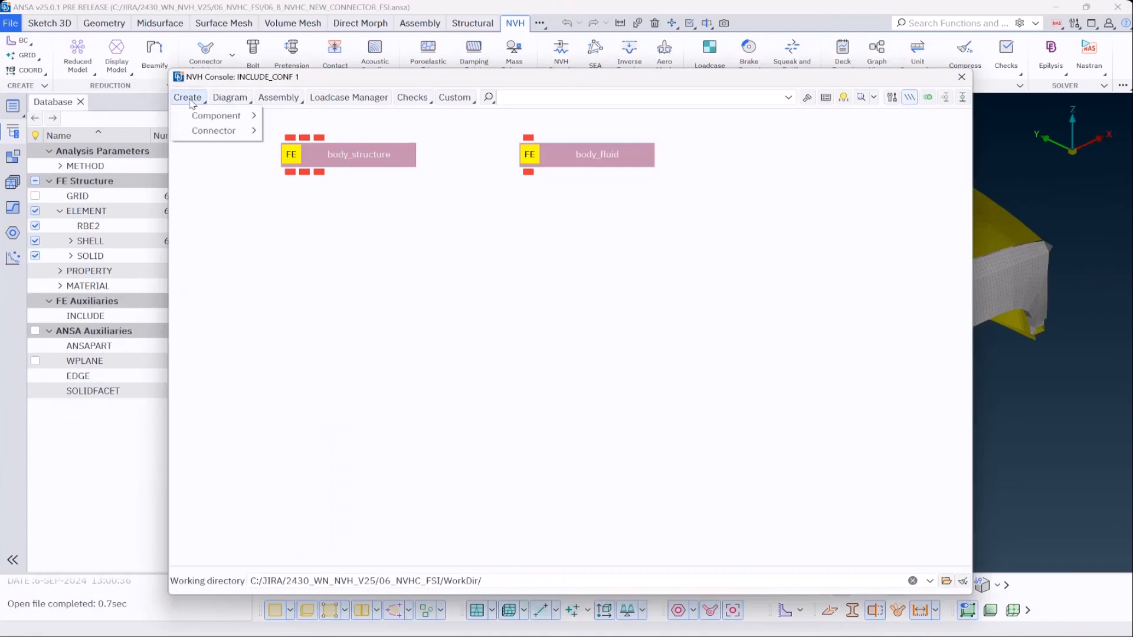
mouse_move(208, 131)
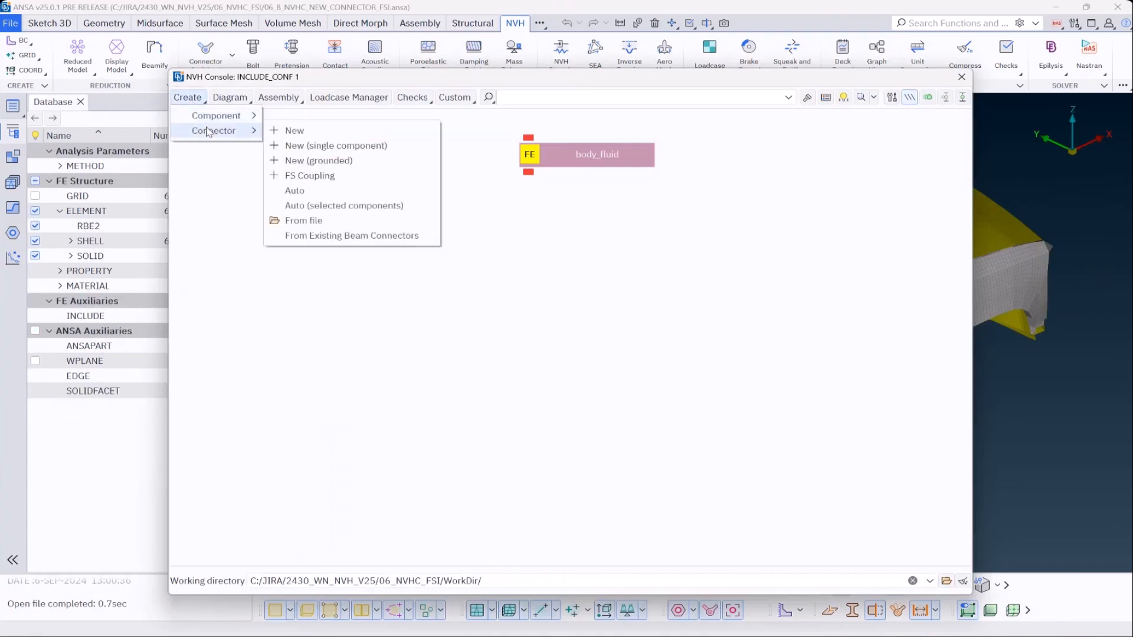
click(357, 177)
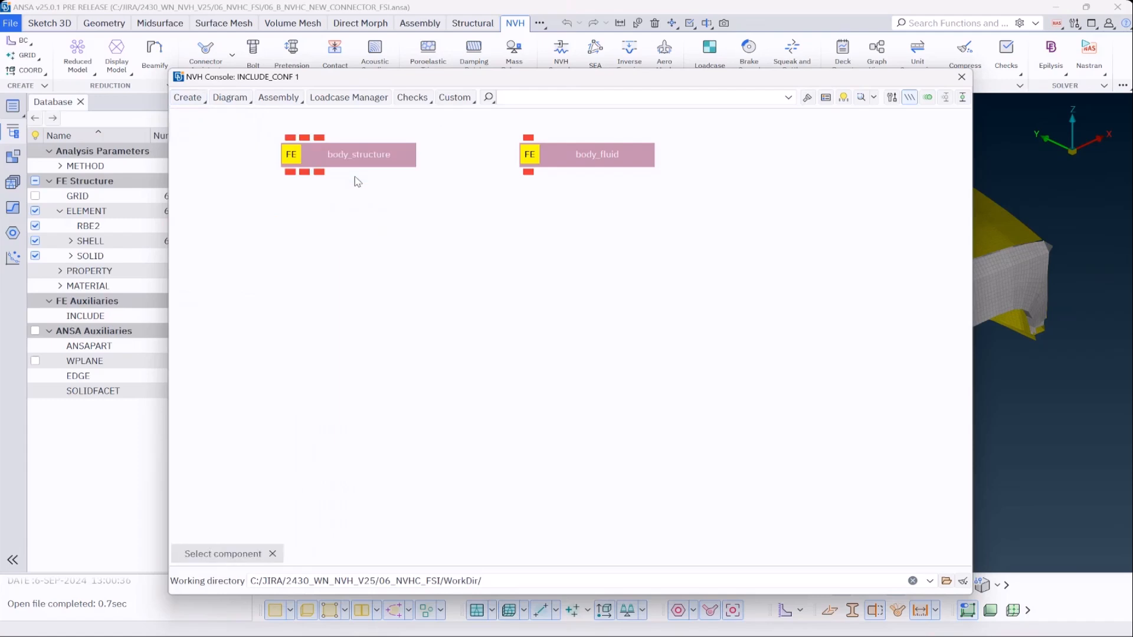
click(399, 162)
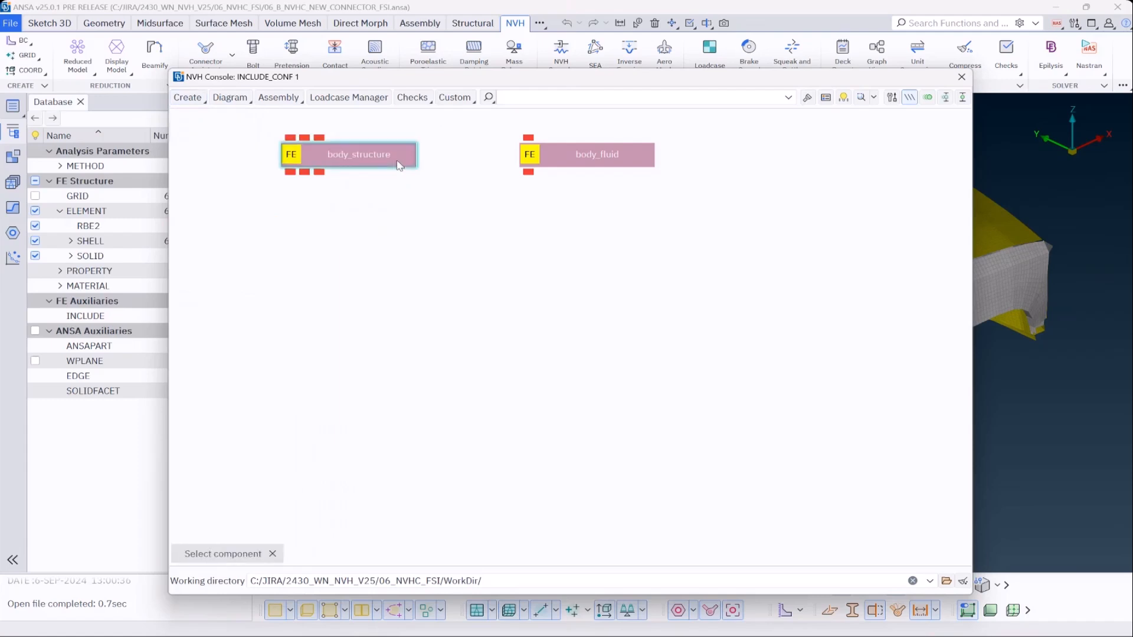
click(564, 159)
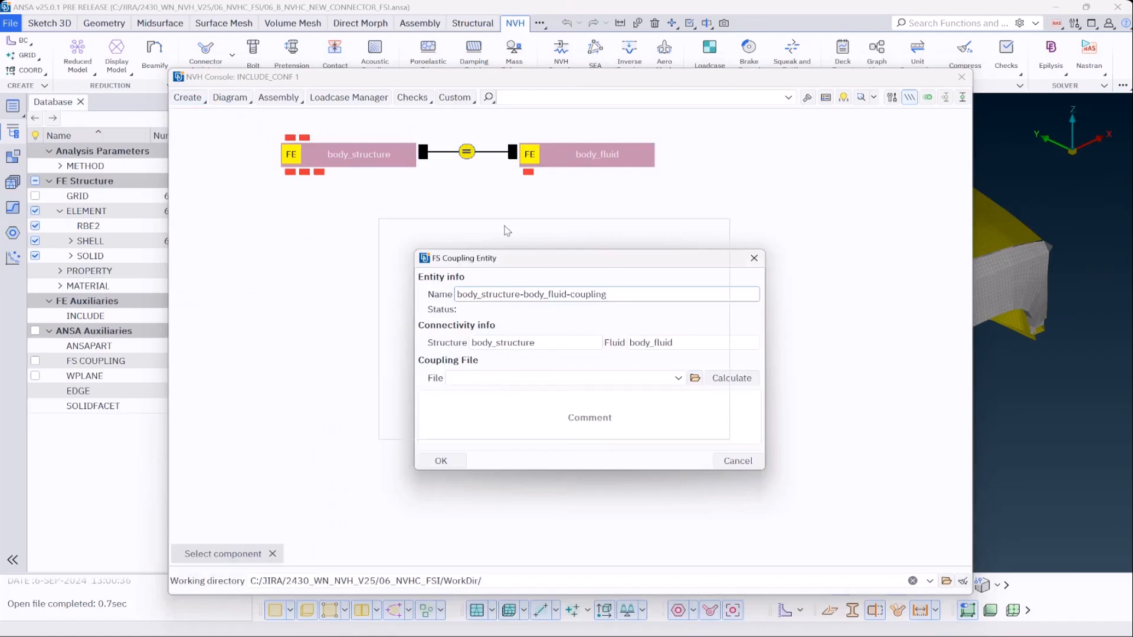
Assign Body_coupling.pch from 05_NVHC_DOE_OPT/NVHC/REDUCED as the FS coupling's file and confirm the entity.
drag(546, 261, 496, 227)
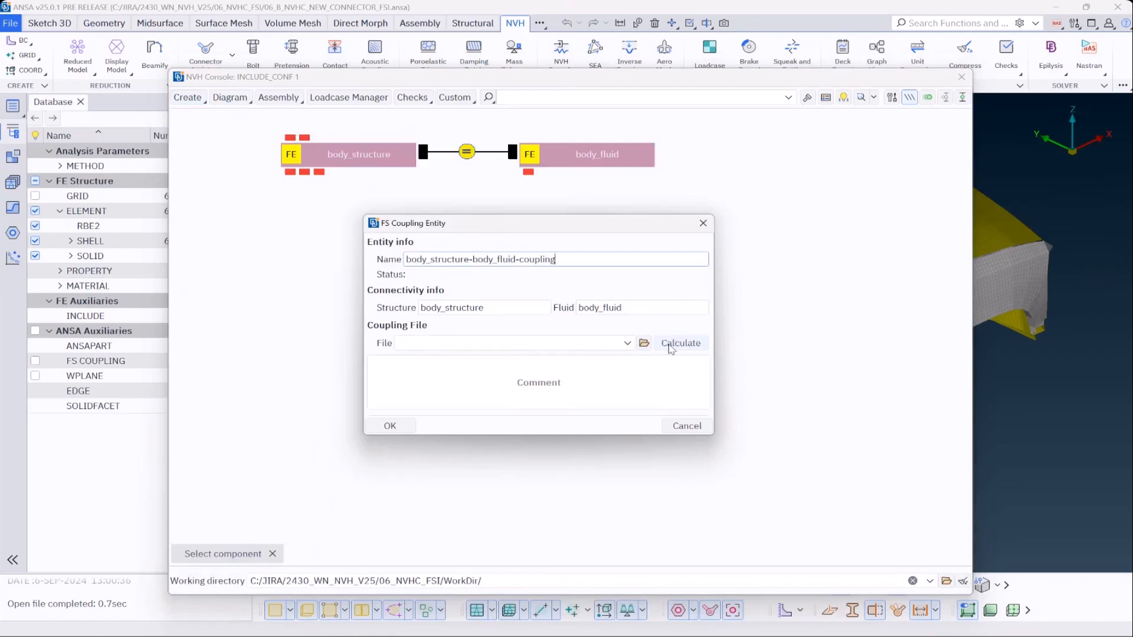
click(644, 344)
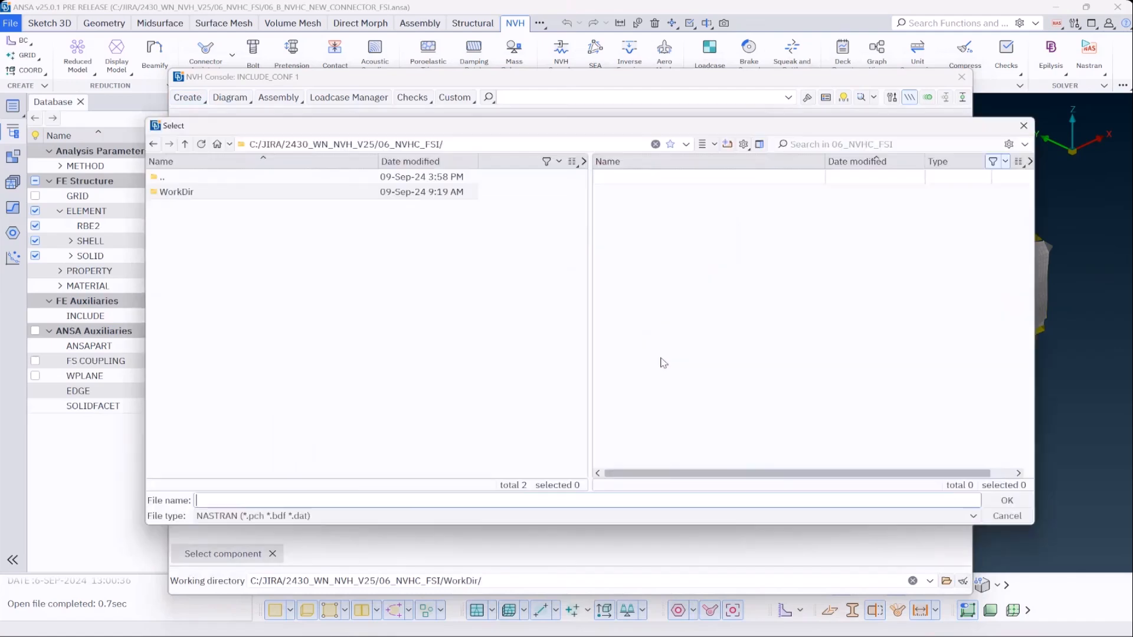
double_click(190, 267)
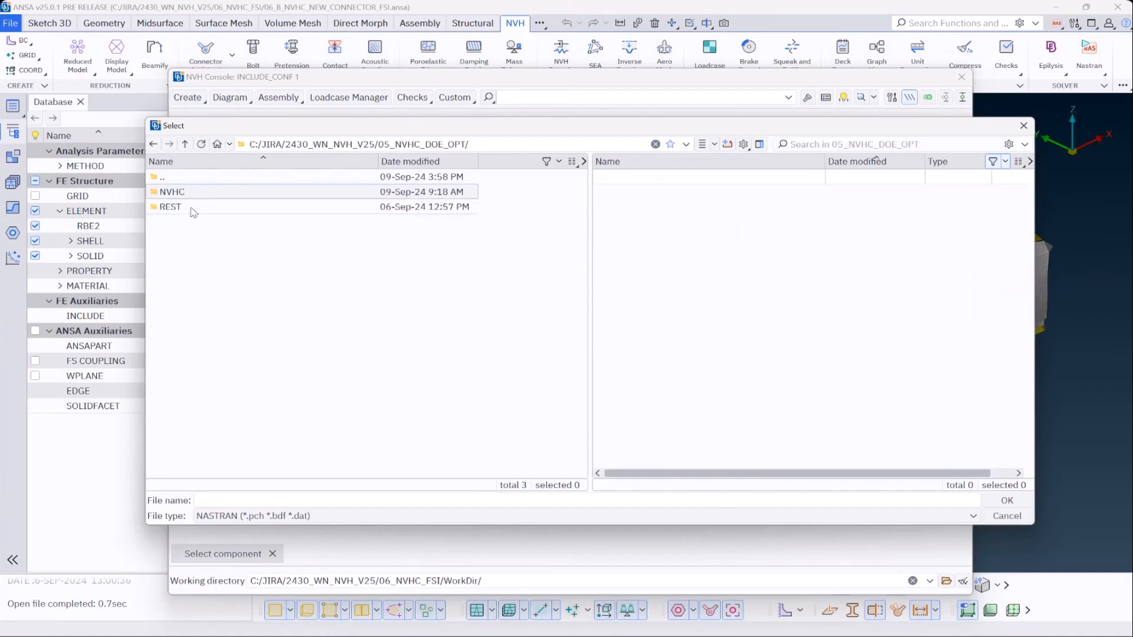
double_click(189, 194)
double_click(180, 207)
click(956, 176)
text(pch)
click(646, 192)
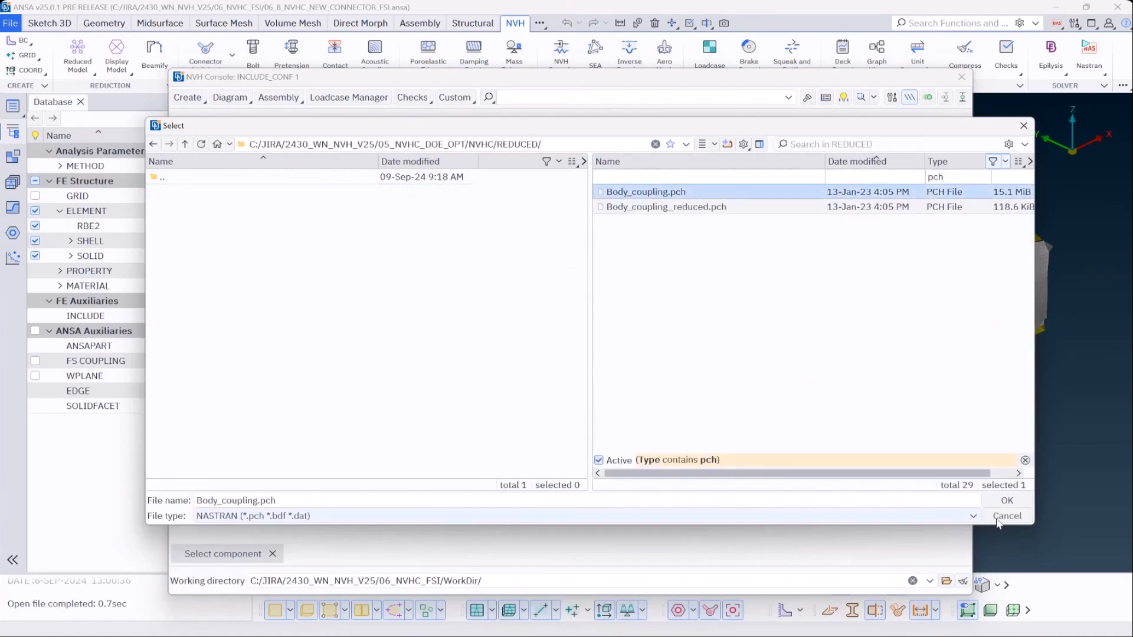
click(1006, 500)
click(390, 425)
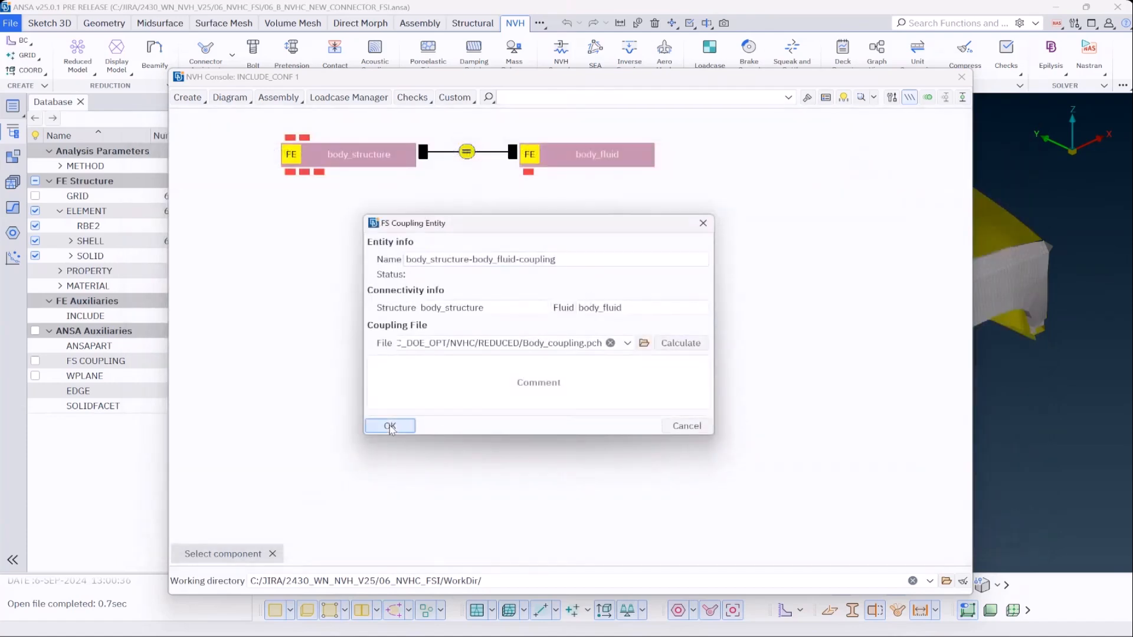
Start a Binary Modal Disp. representation for body_structure and load new_str_compo_display.dat from NVHC/REDUCED as its display model.
right_click(403, 164)
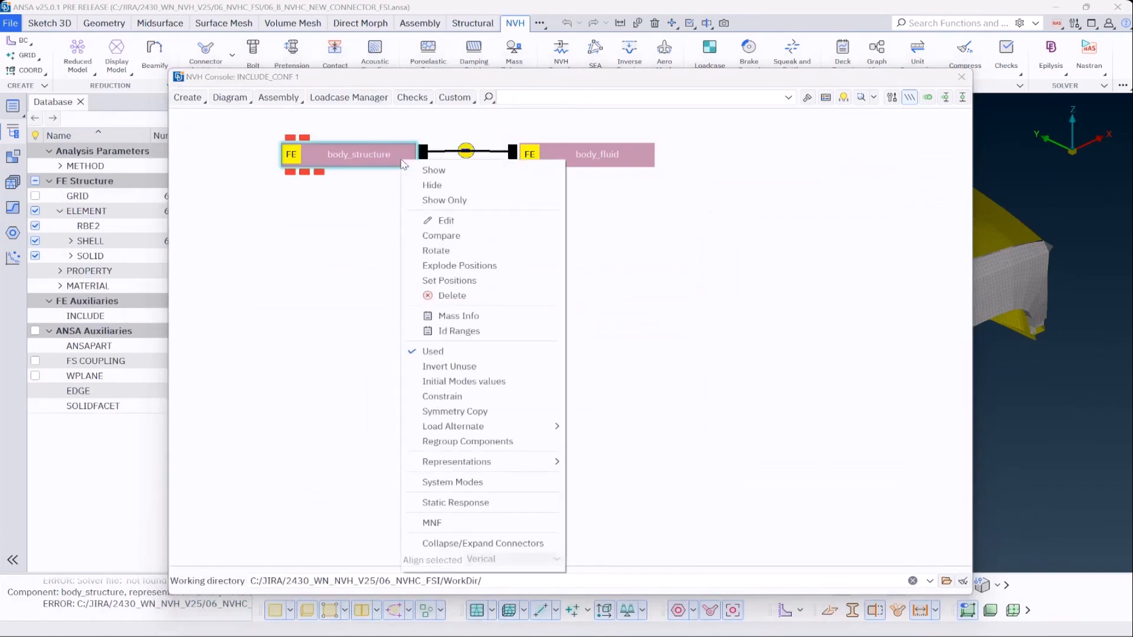
mouse_move(496, 461)
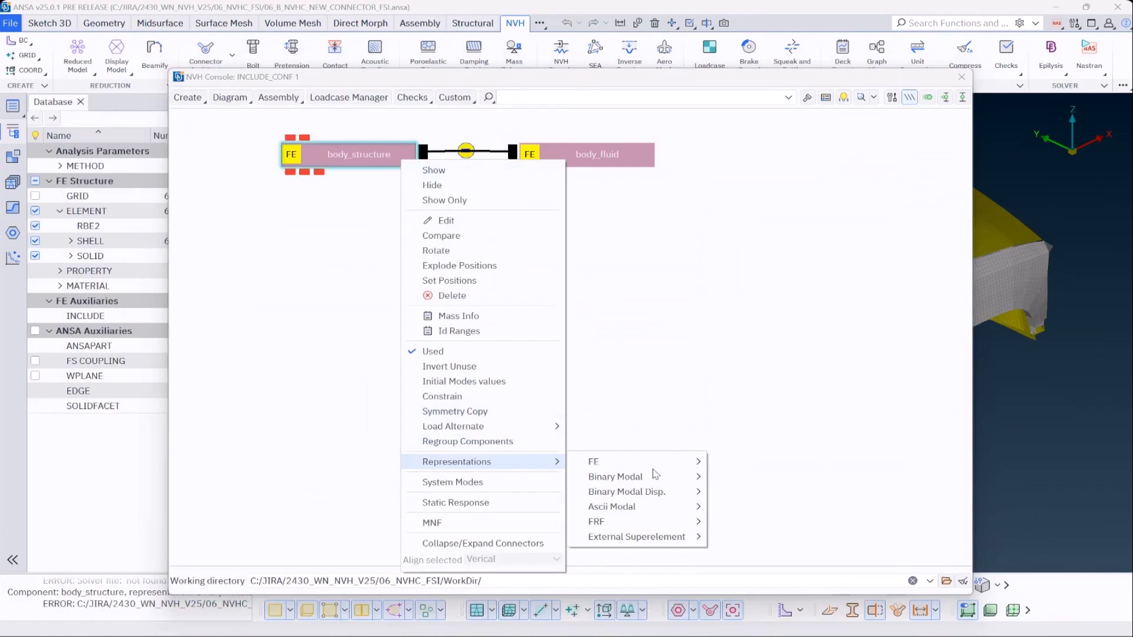
mouse_move(659, 480)
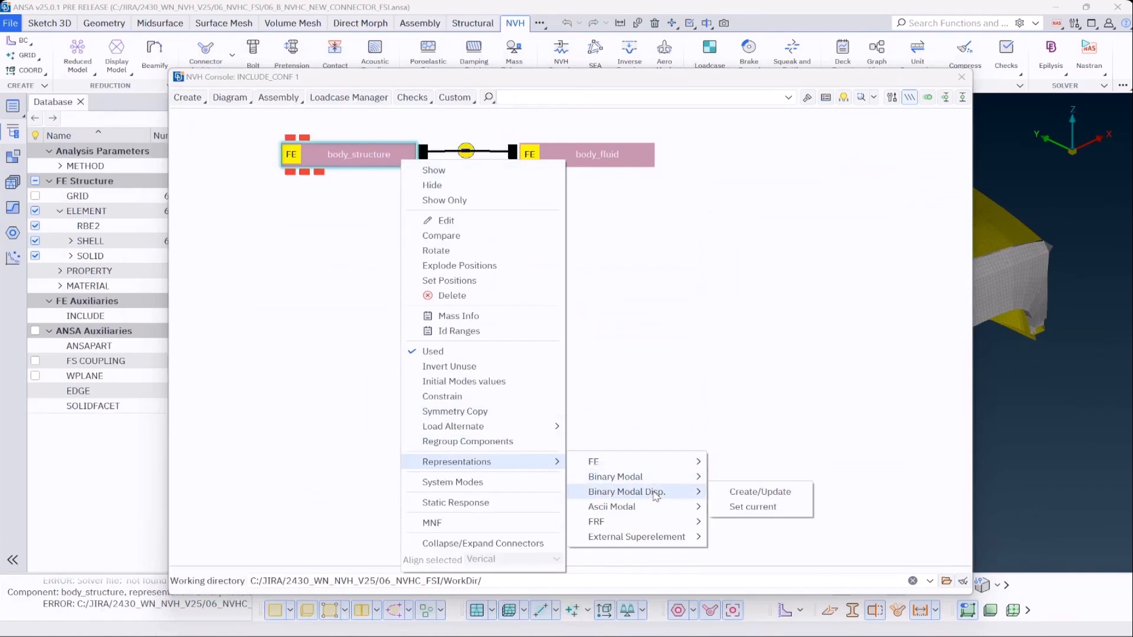
click(797, 496)
click(440, 313)
click(709, 313)
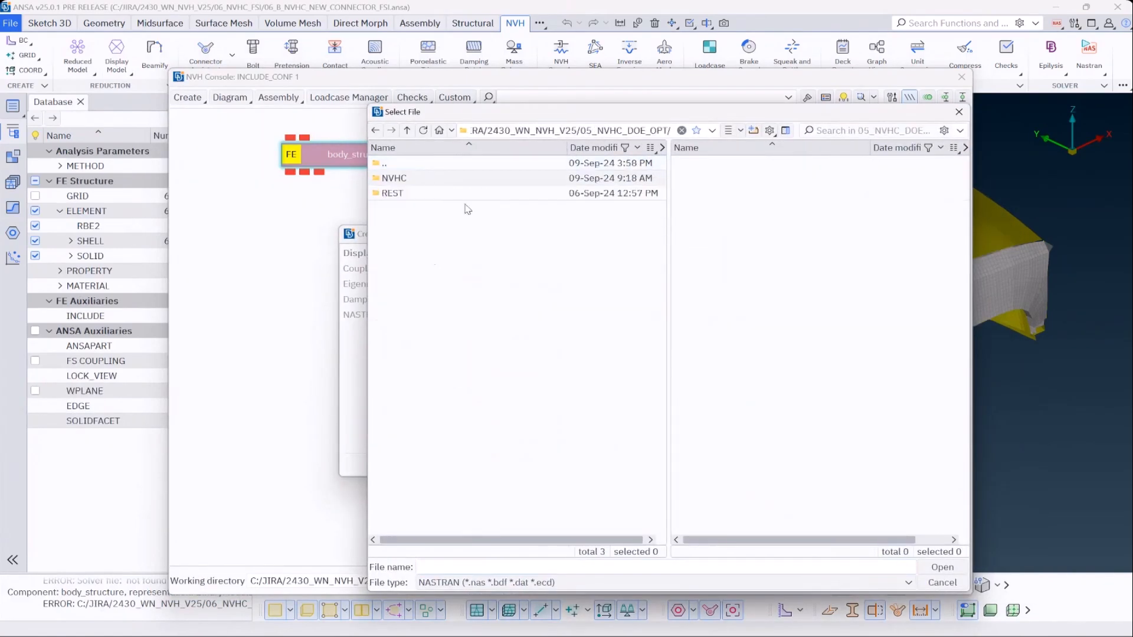
double_click(451, 179)
click(767, 374)
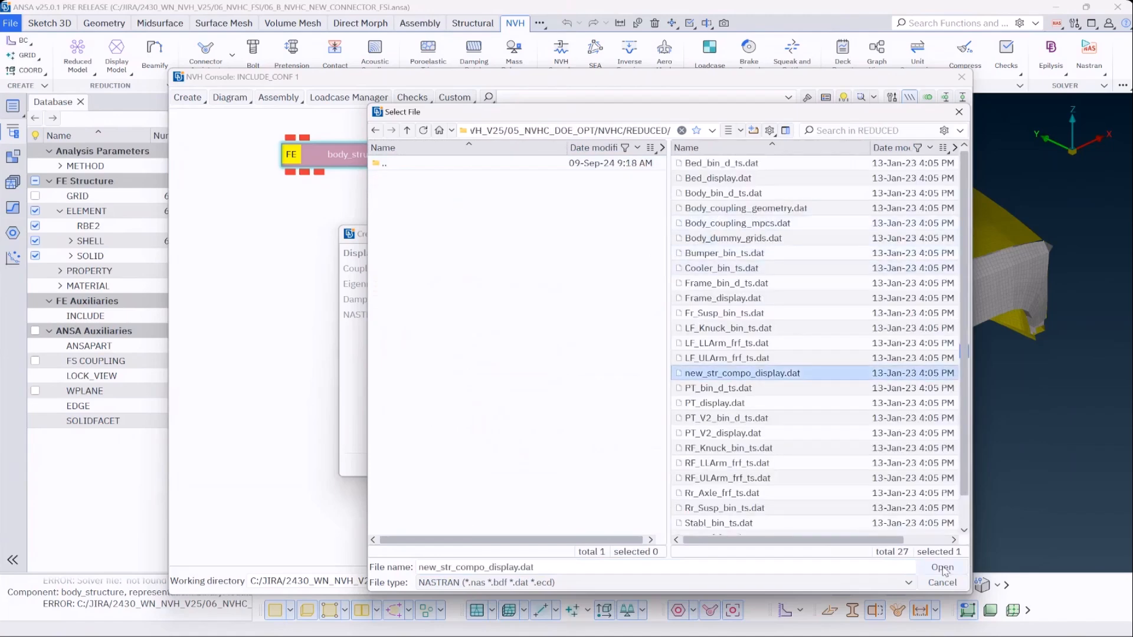
click(942, 567)
click(662, 465)
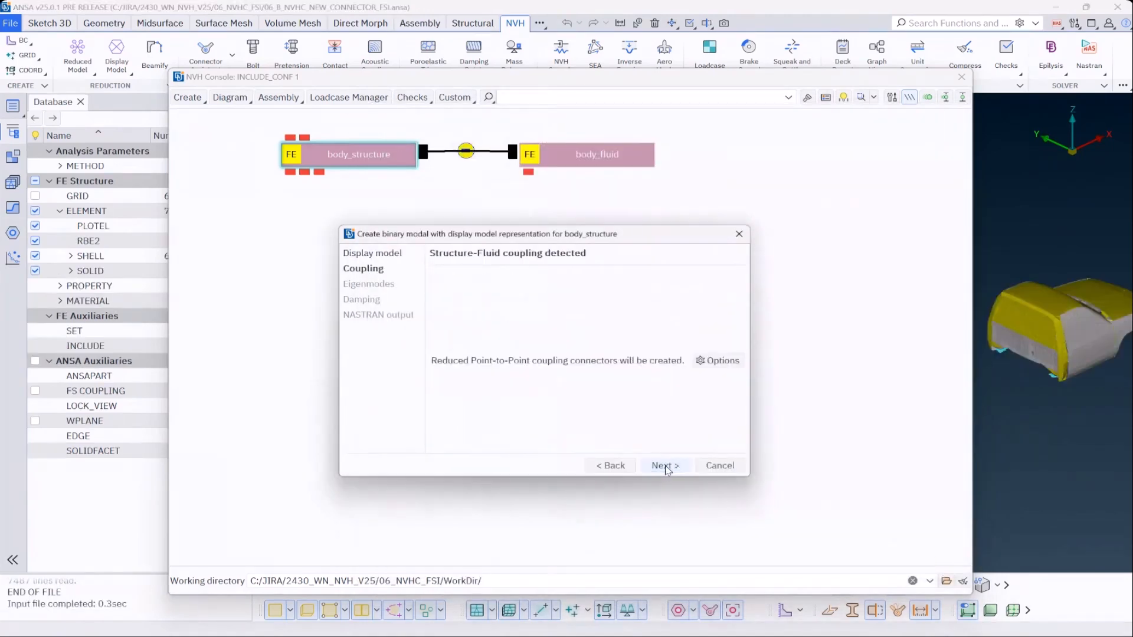
Accept the reduced point-to-point coupling and assign EIGRL_default_name as body_structure's structural modes.
click(662, 466)
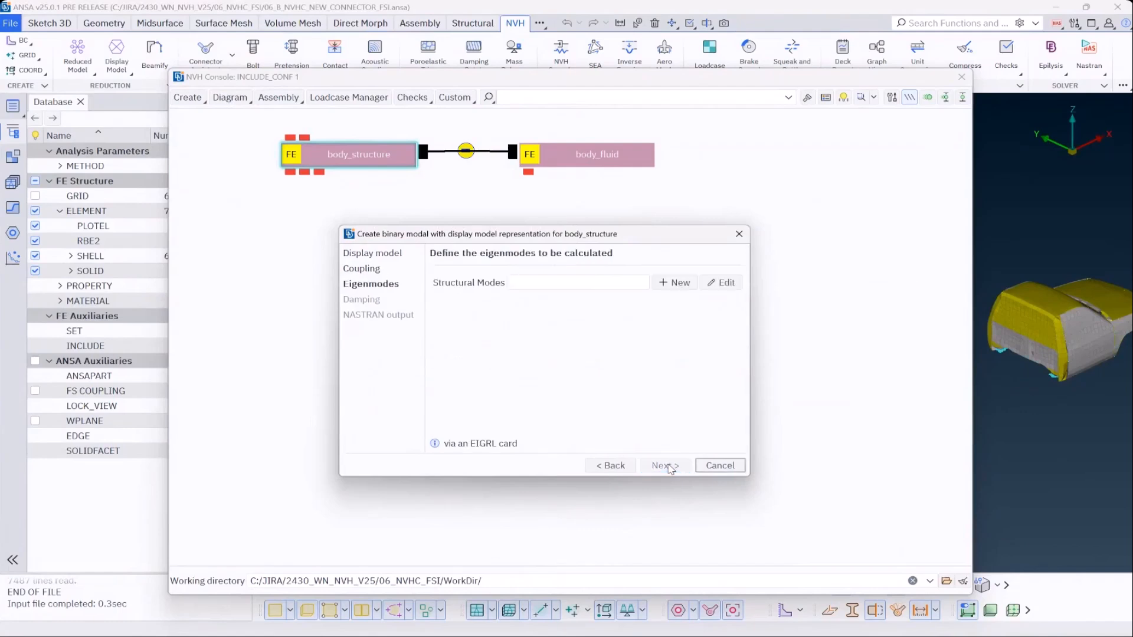
click(612, 284)
click(611, 285)
click(569, 319)
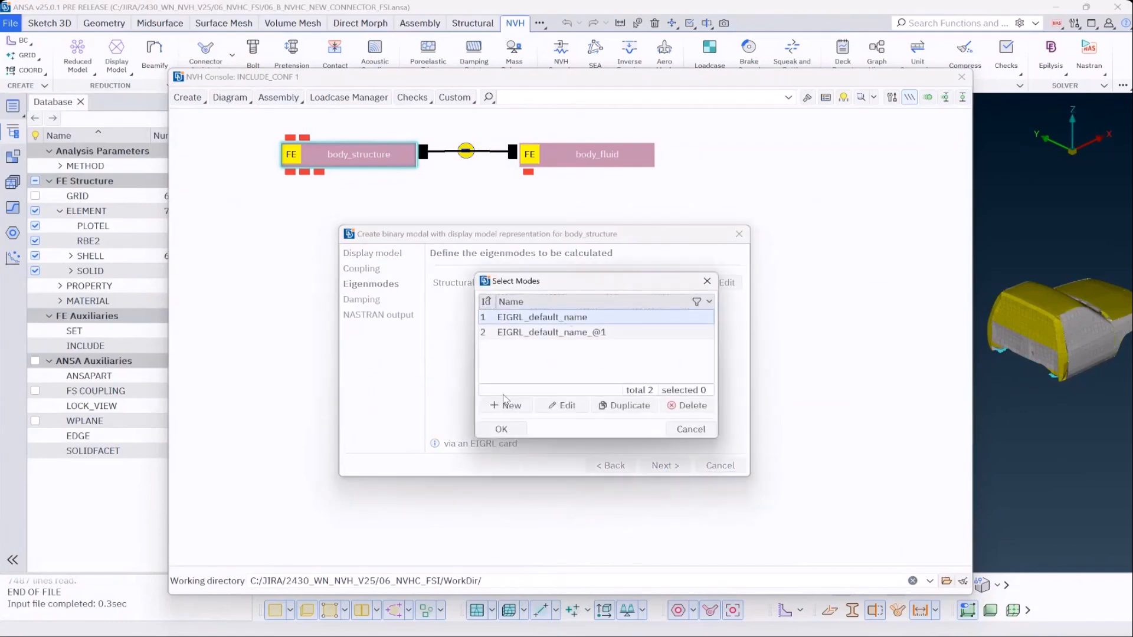
click(499, 430)
click(652, 466)
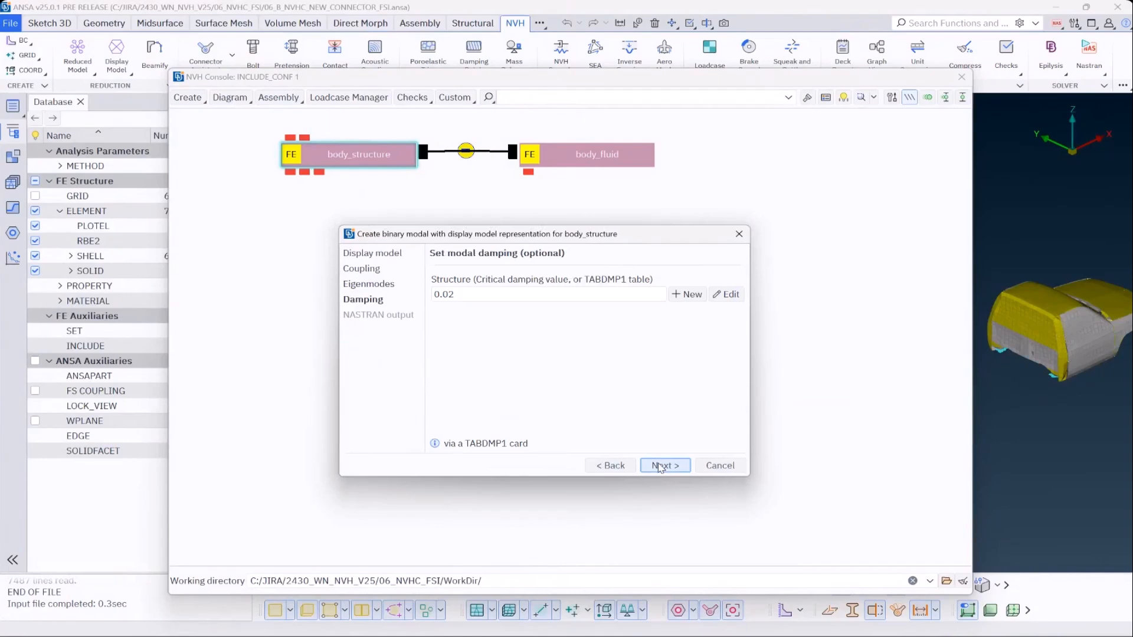
Use 0.02 as structural modal damping and finish the binary modal display representation, leaving the NASTRAN output file field empty.
click(660, 466)
click(660, 466)
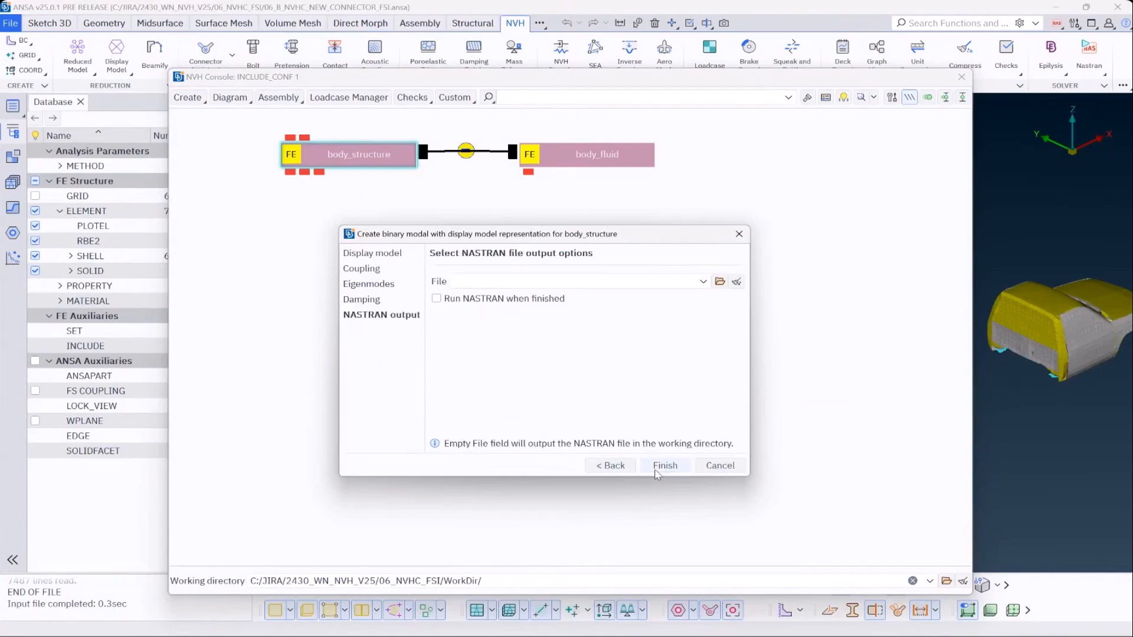
click(663, 470)
click(671, 470)
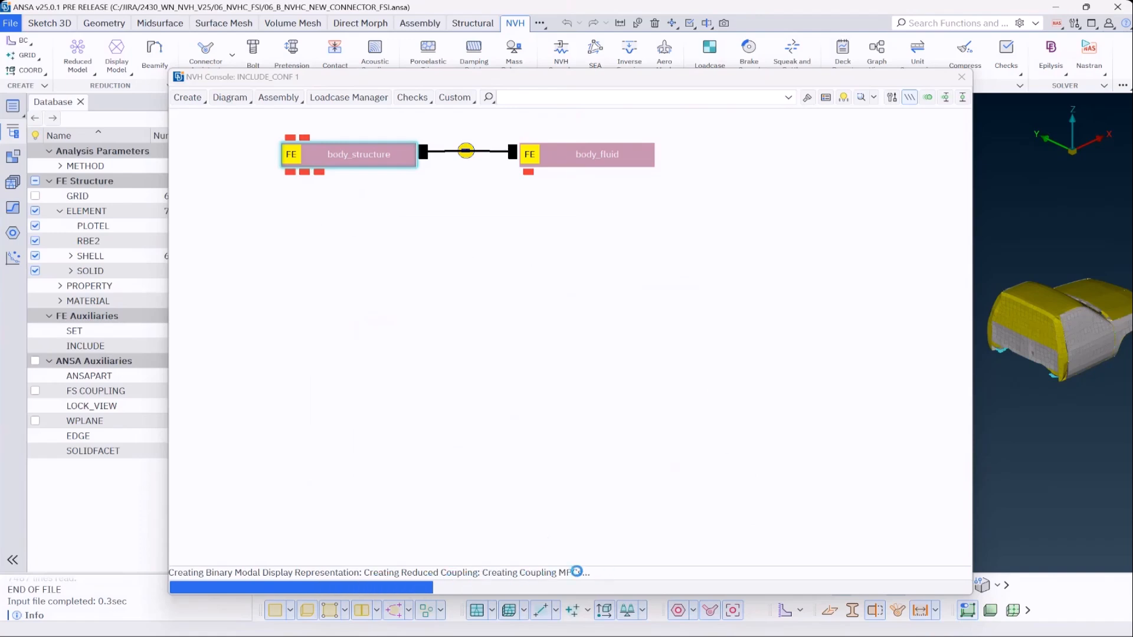
Examine the additional files and modal settings of body_structure's reduced representation, and its coupling connector to body_fluid.
click(363, 155)
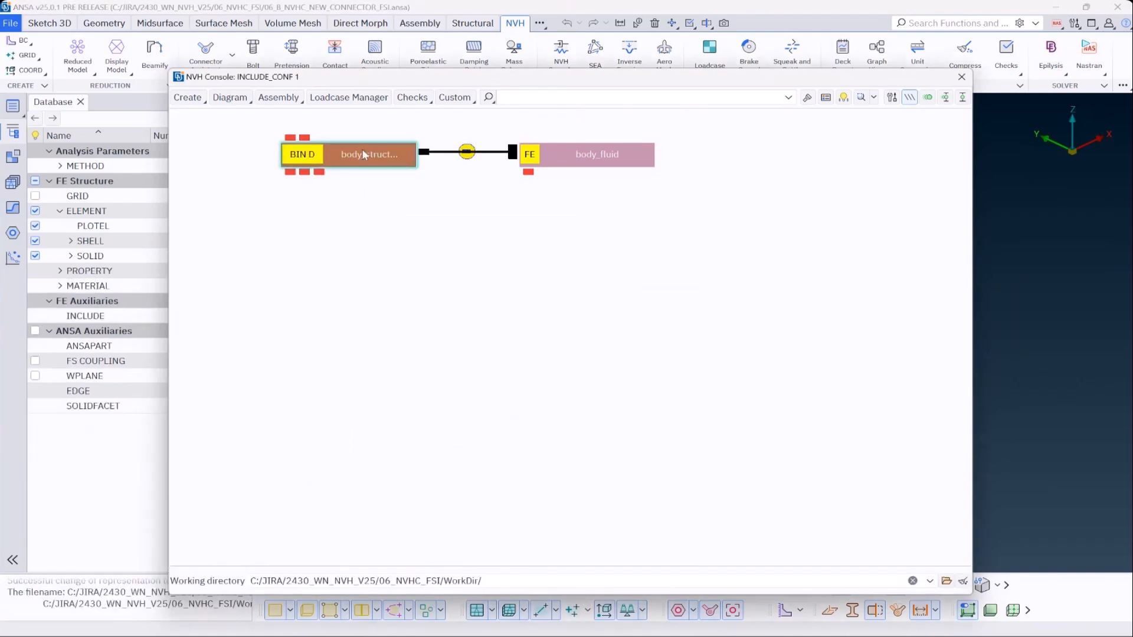
double_click(363, 151)
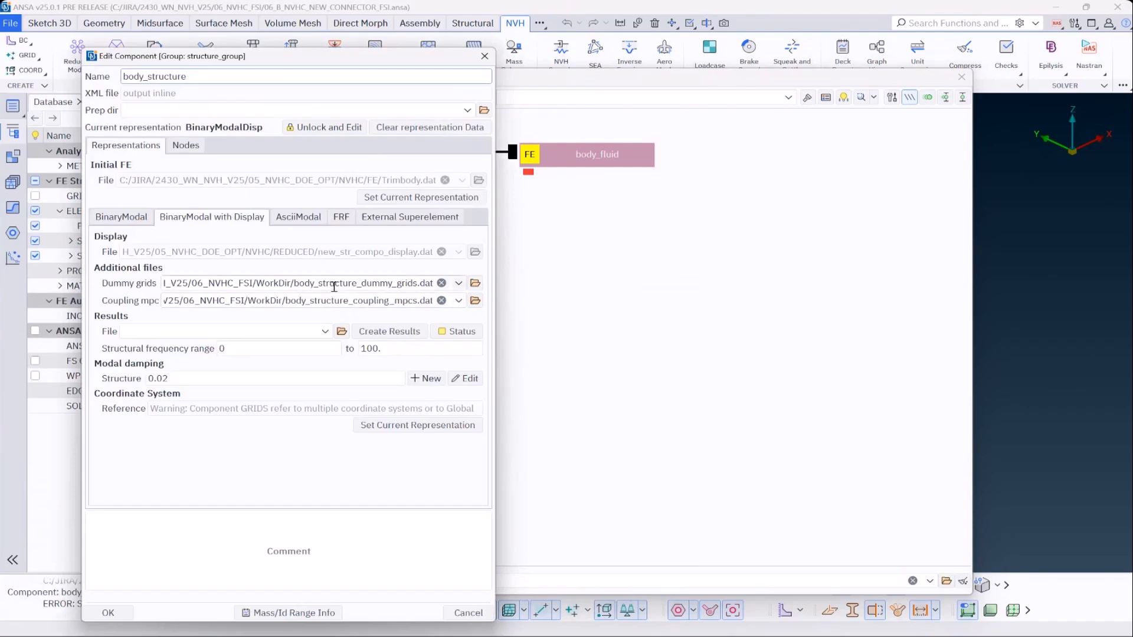
key(Escape)
double_click(471, 156)
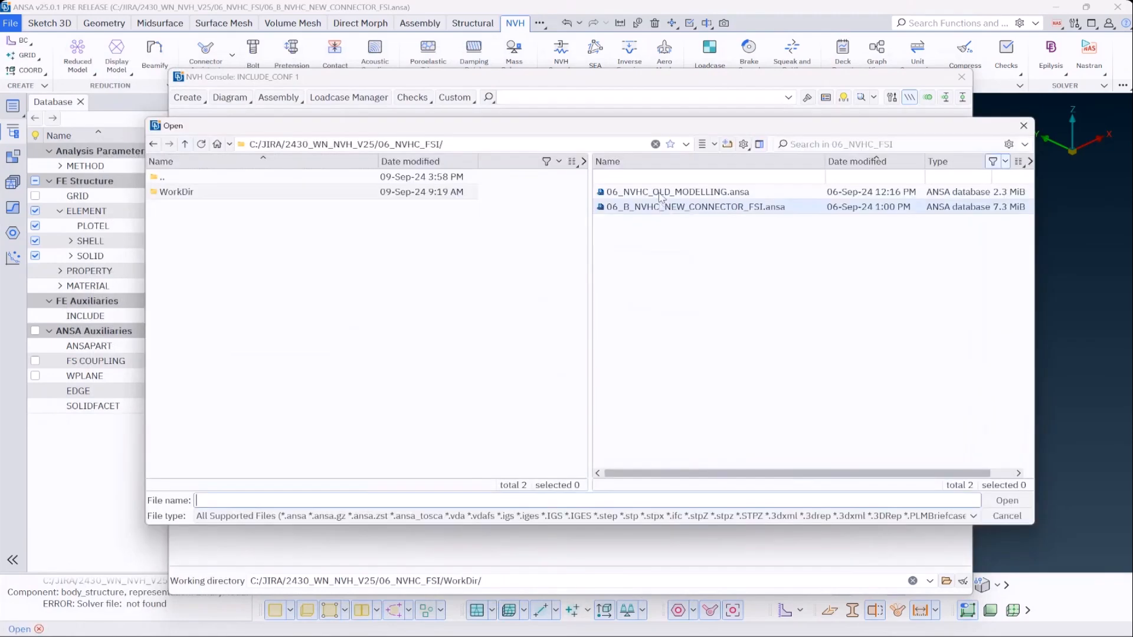
Open 06_NVHC_OLD_MODELLING.ansa, expand the Body group and inspect its BinaryModal with Display files and settings.
double_click(661, 192)
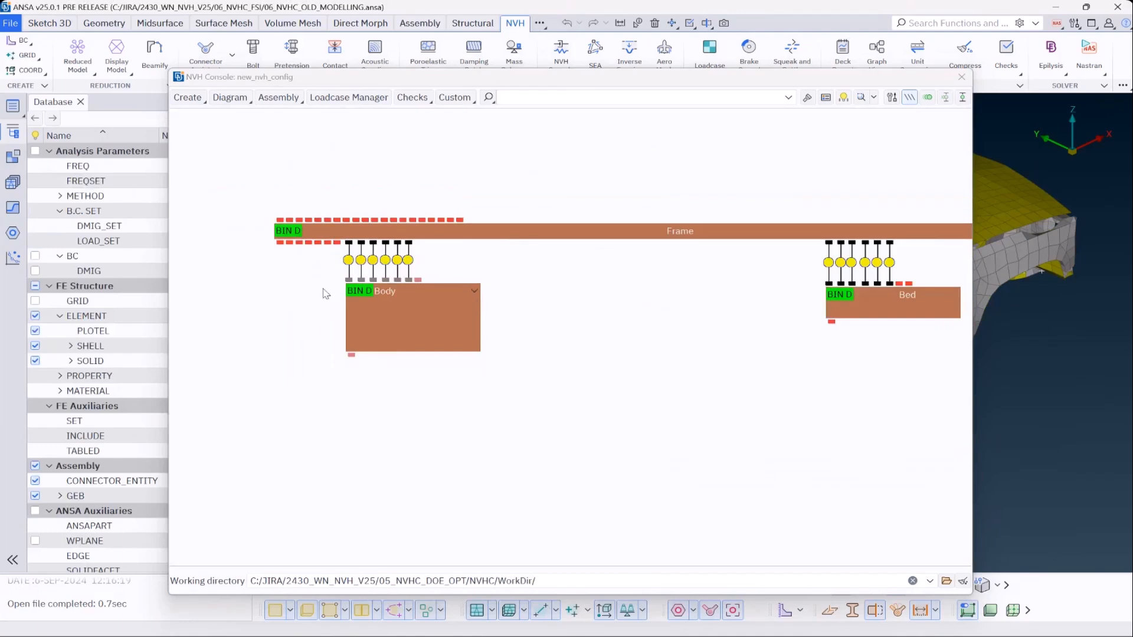
click(461, 288)
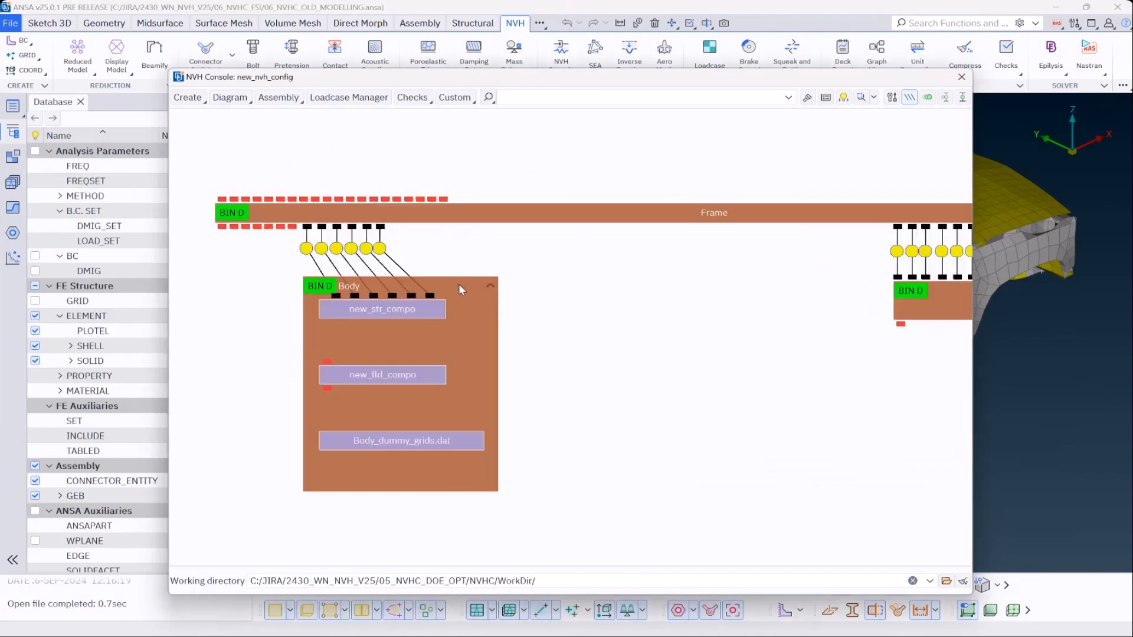
double_click(429, 291)
drag(496, 291, 565, 291)
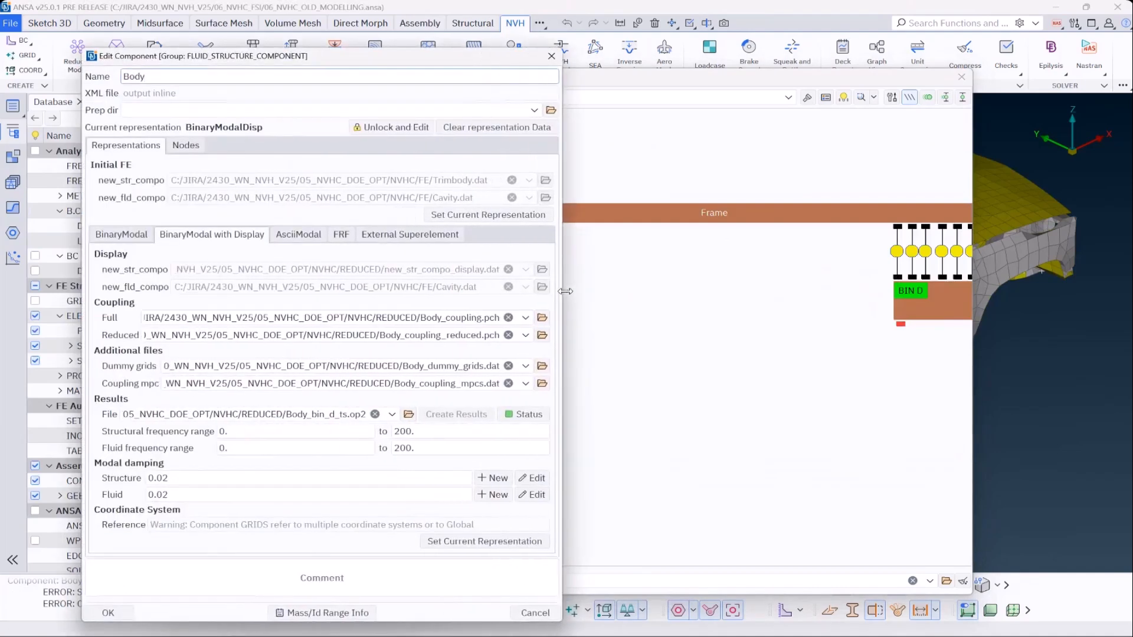
click(551, 55)
Convert the old fluid-structure Body group to the new connector modelling with UpdateOldFSGroupModeling.
click(464, 102)
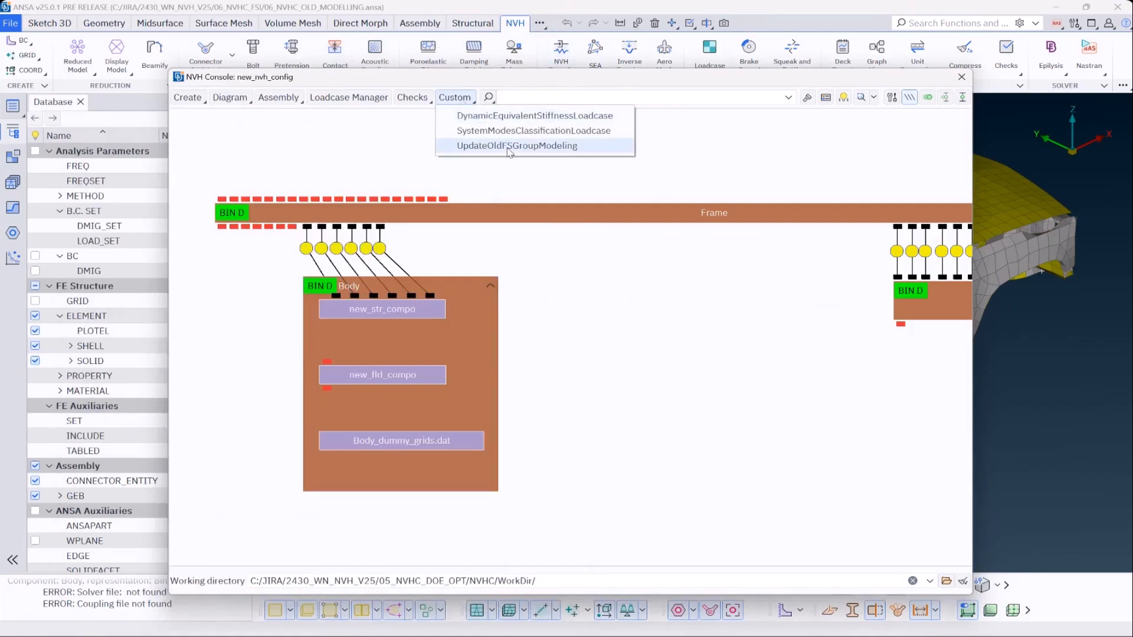
click(589, 149)
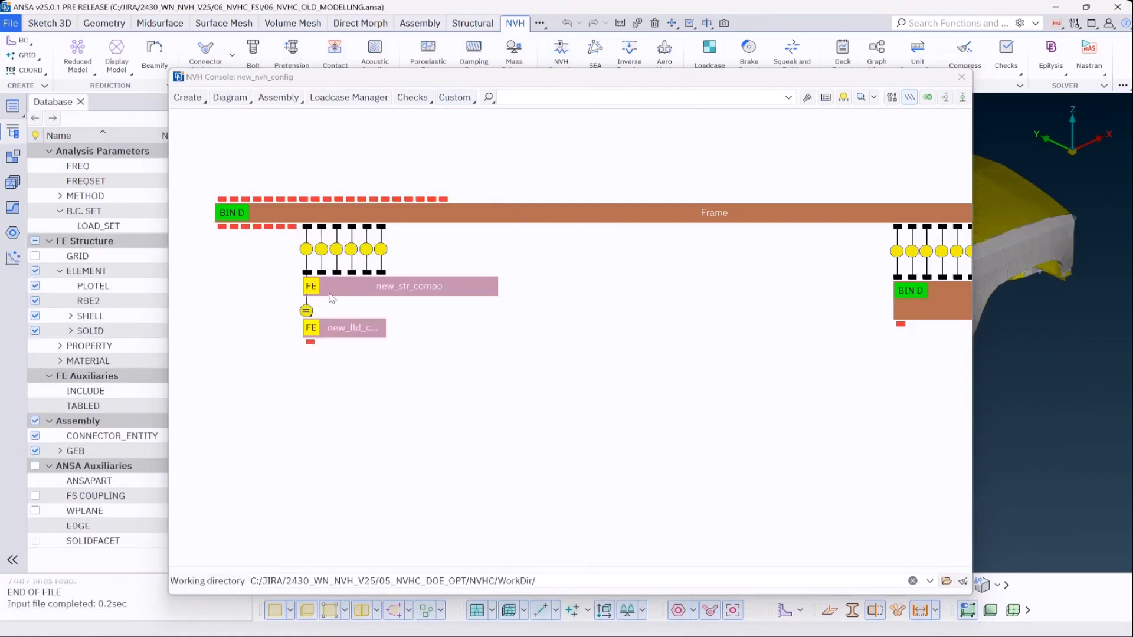
drag(304, 312, 284, 302)
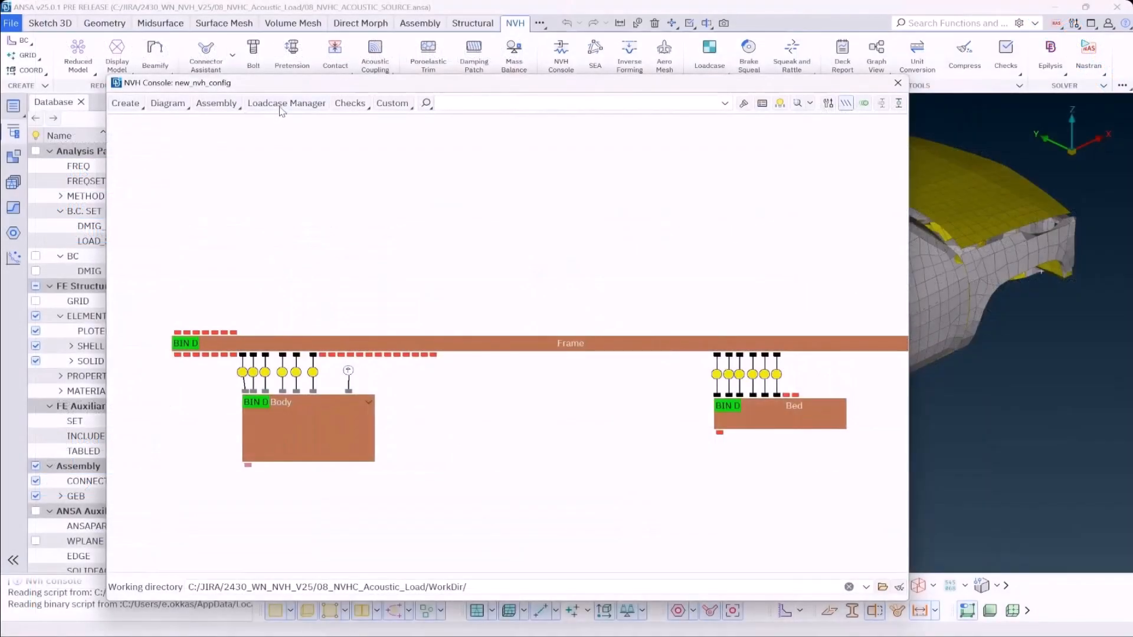
Review the On_Fluid load in the Loadcase Manager, widening the load columns and checking the available load types.
click(280, 105)
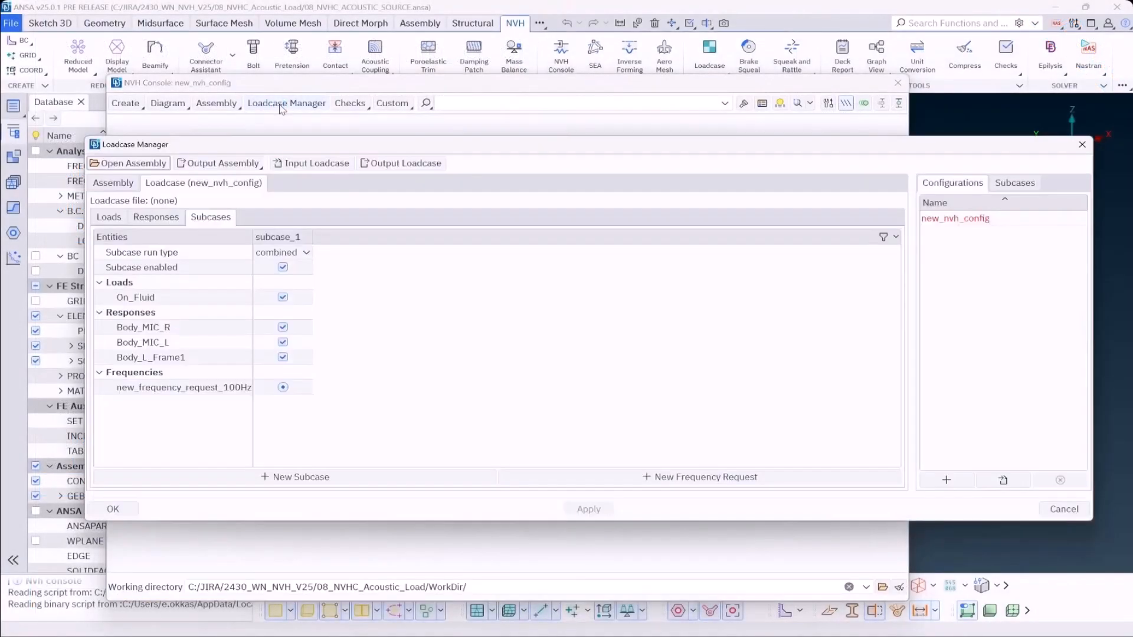
click(121, 218)
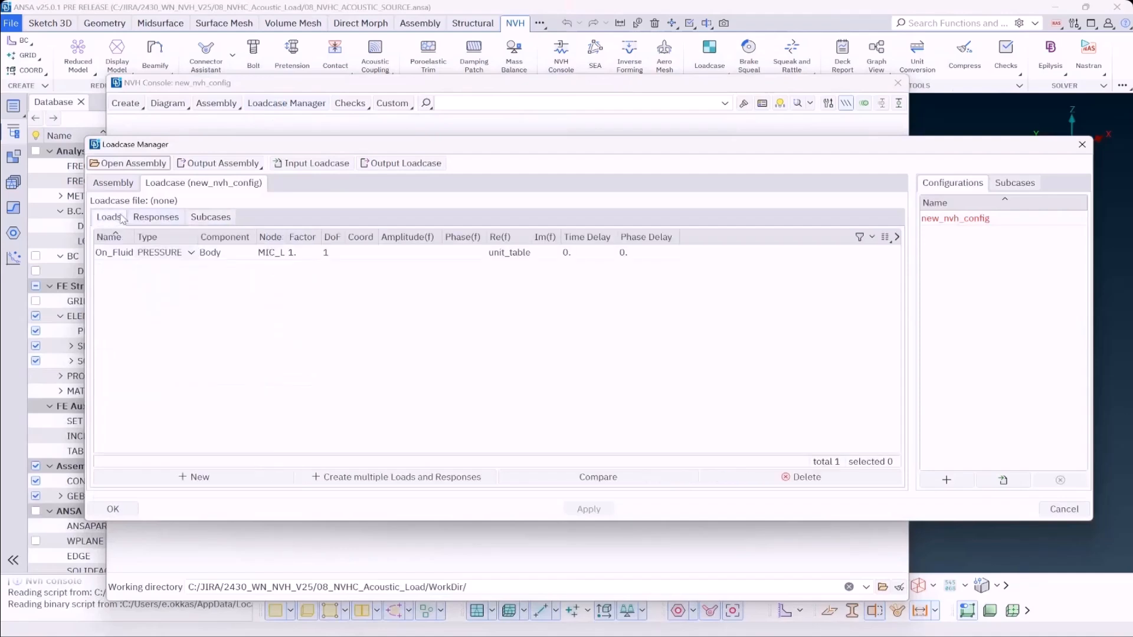
drag(136, 236, 153, 237)
click(199, 253)
click(207, 254)
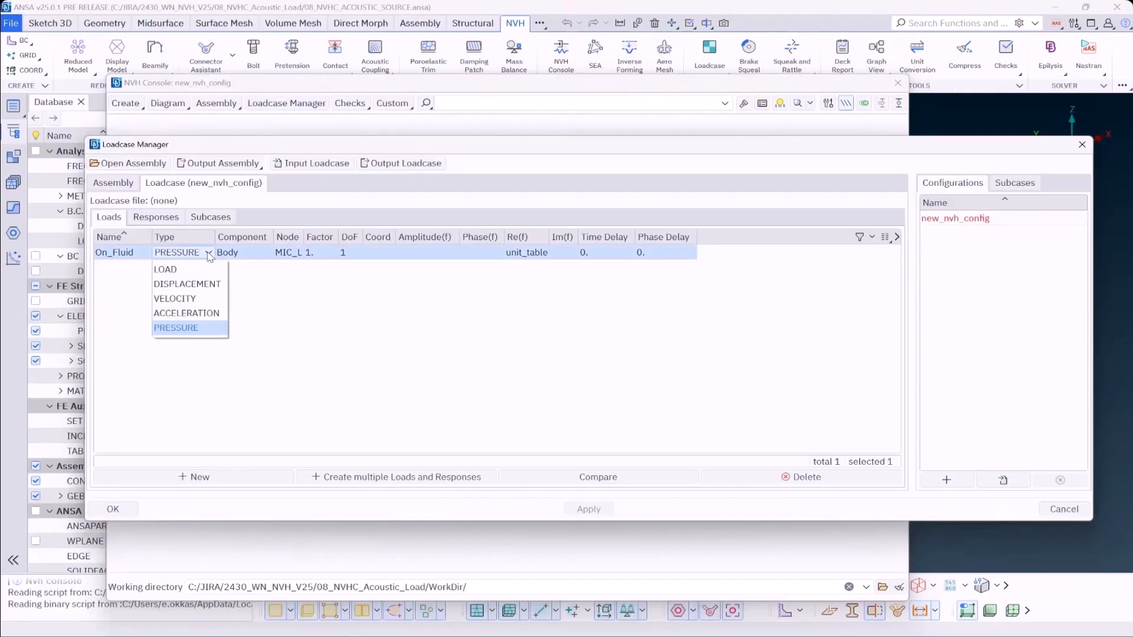
click(210, 254)
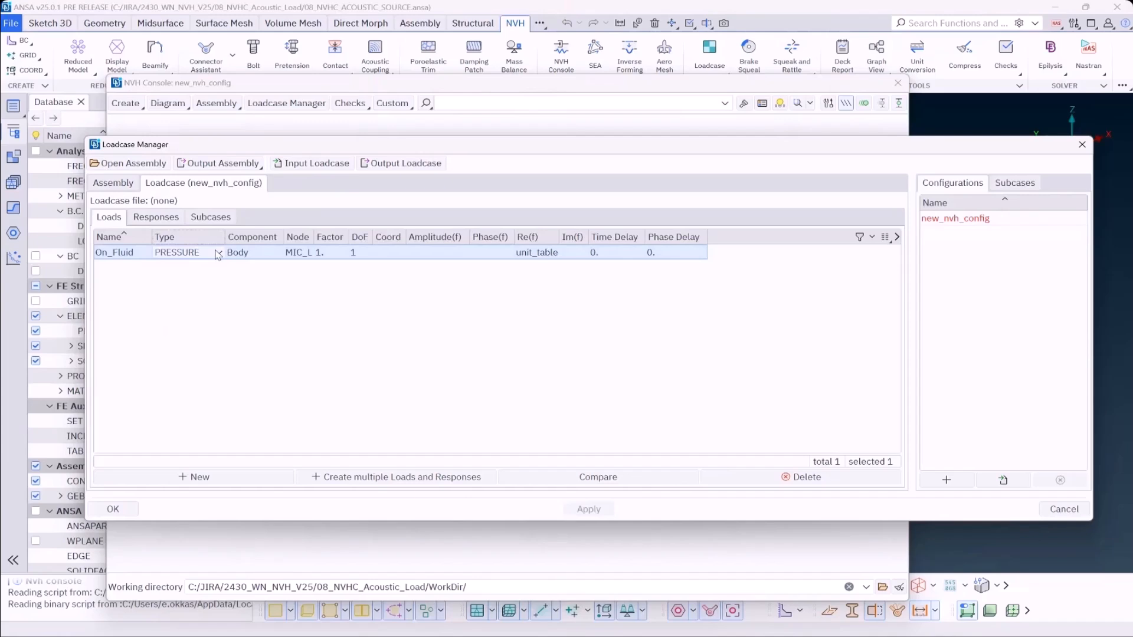
Review the responses defined on Body in the loadcase and close the Loadcase Manager.
click(165, 220)
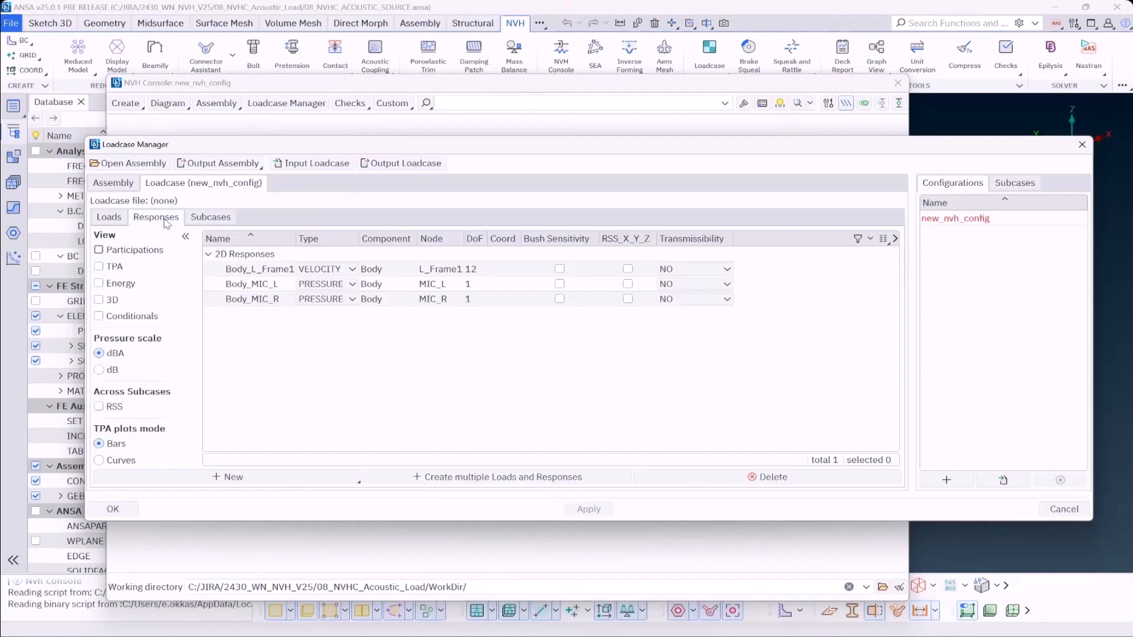
click(258, 270)
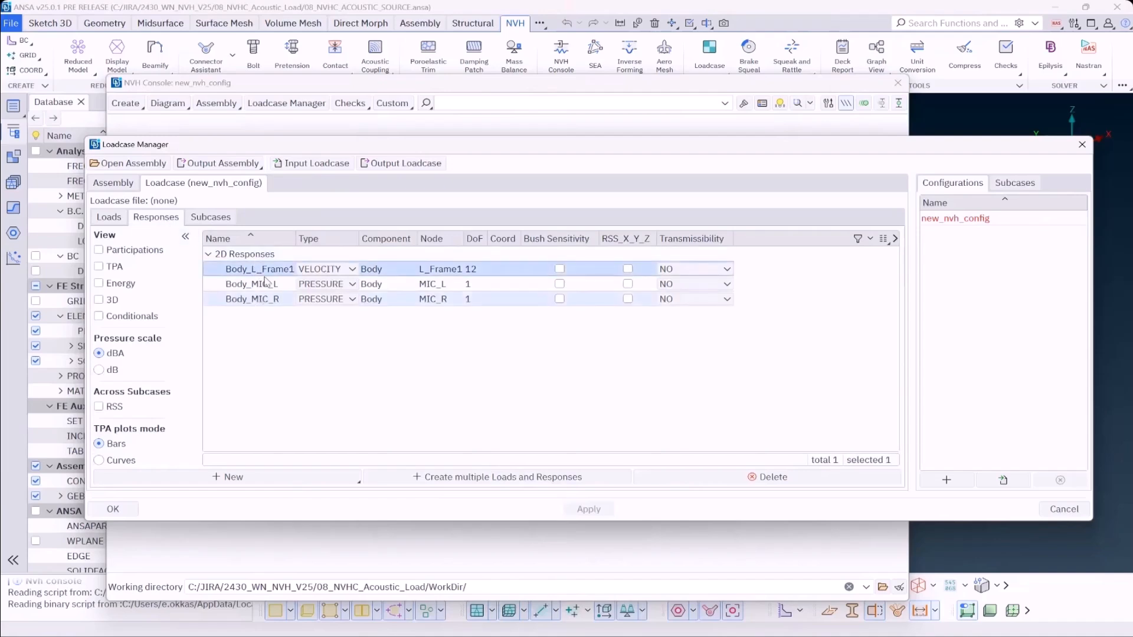
click(271, 329)
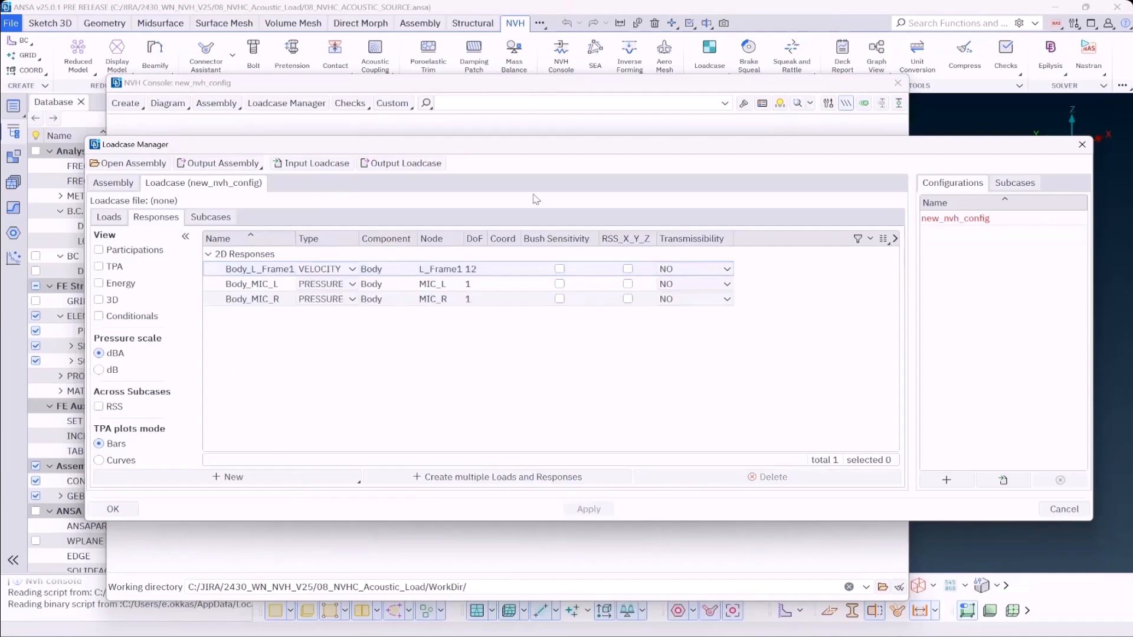
click(1082, 144)
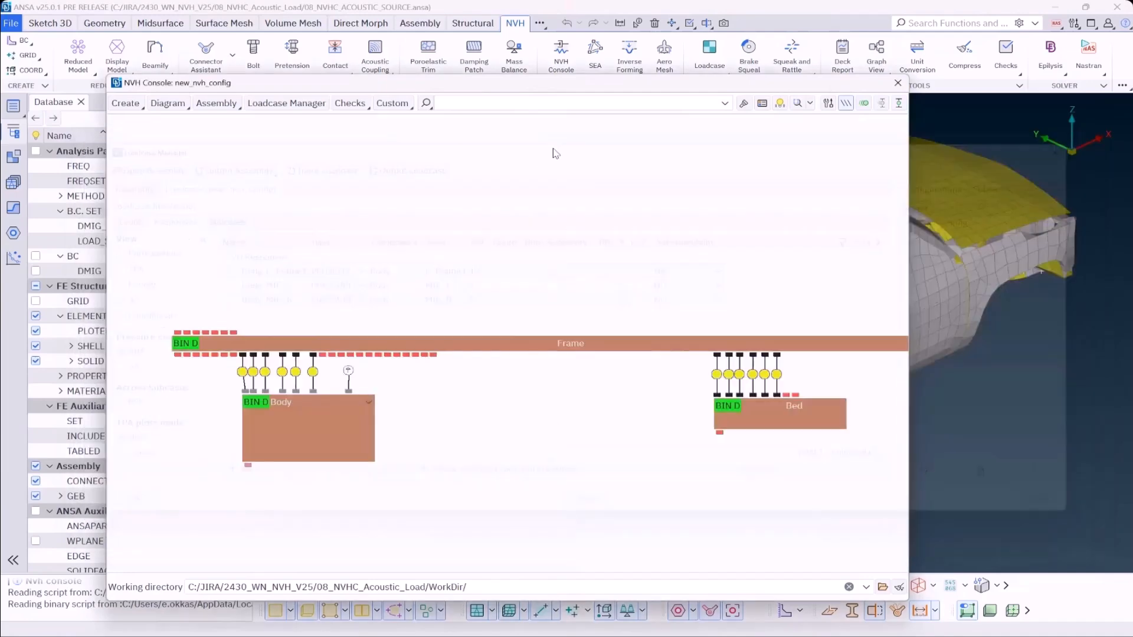
Switch to META, select the MIC_L pressure curve and start the FRF Assembly tool.
click(216, 103)
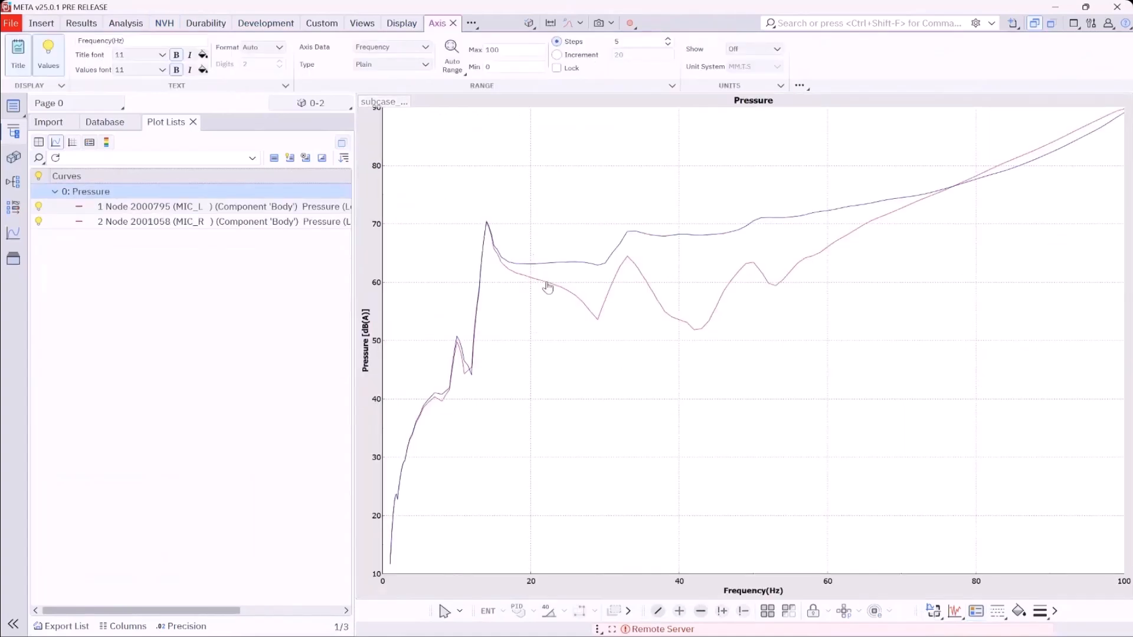
click(546, 282)
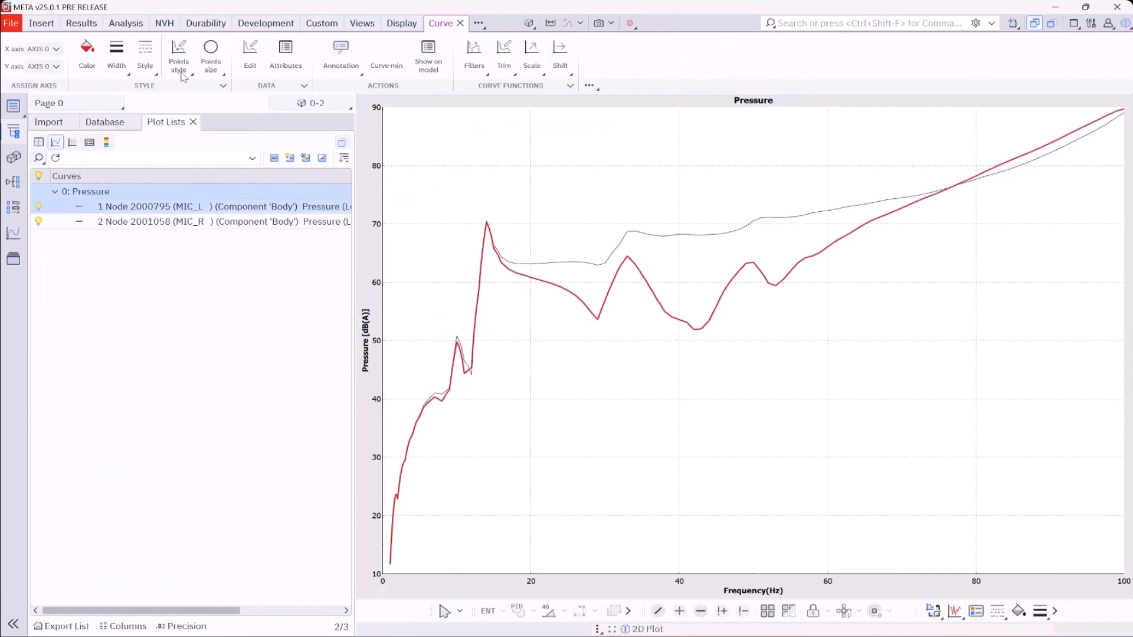
click(164, 23)
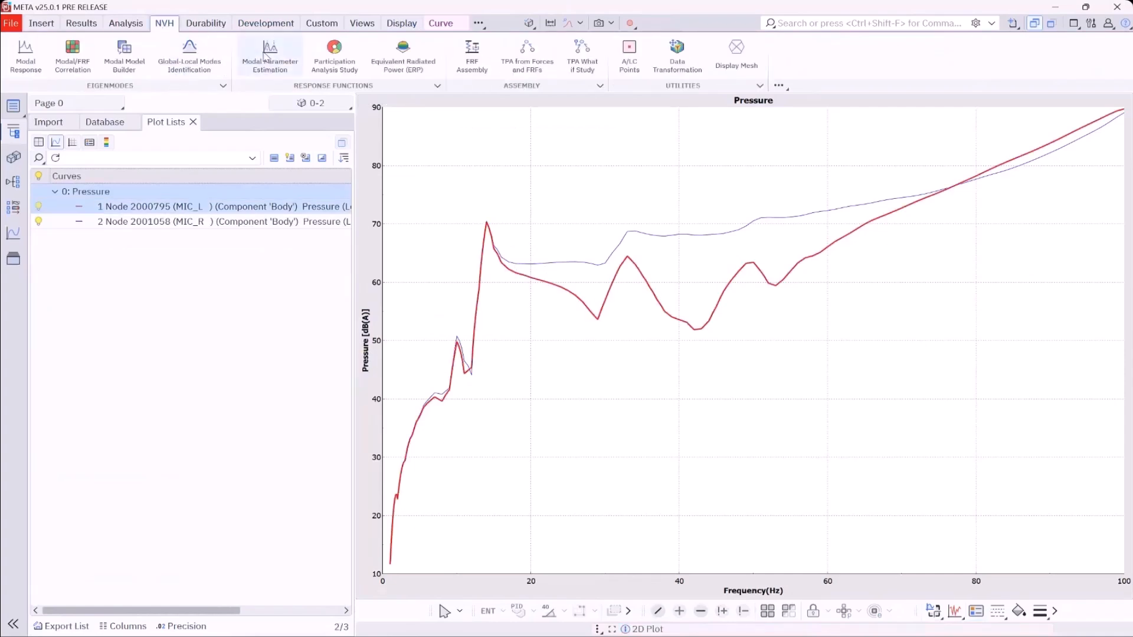
click(466, 56)
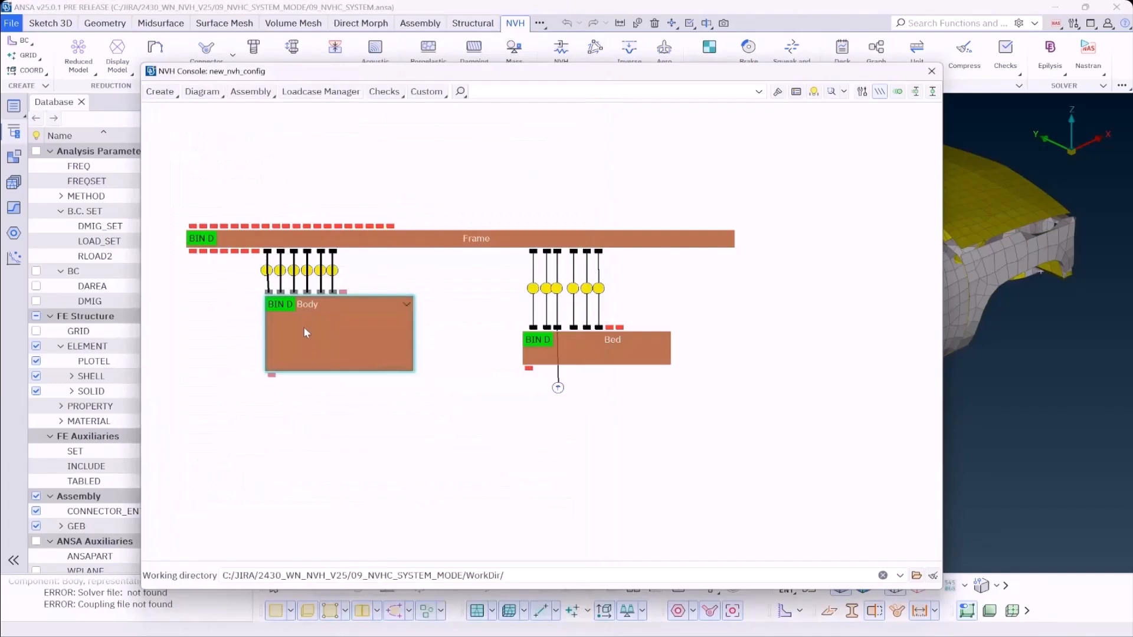
Check the structural modal damping of the Body, Frame and Bed components one after another.
double_click(303, 327)
drag(275, 457, 230, 459)
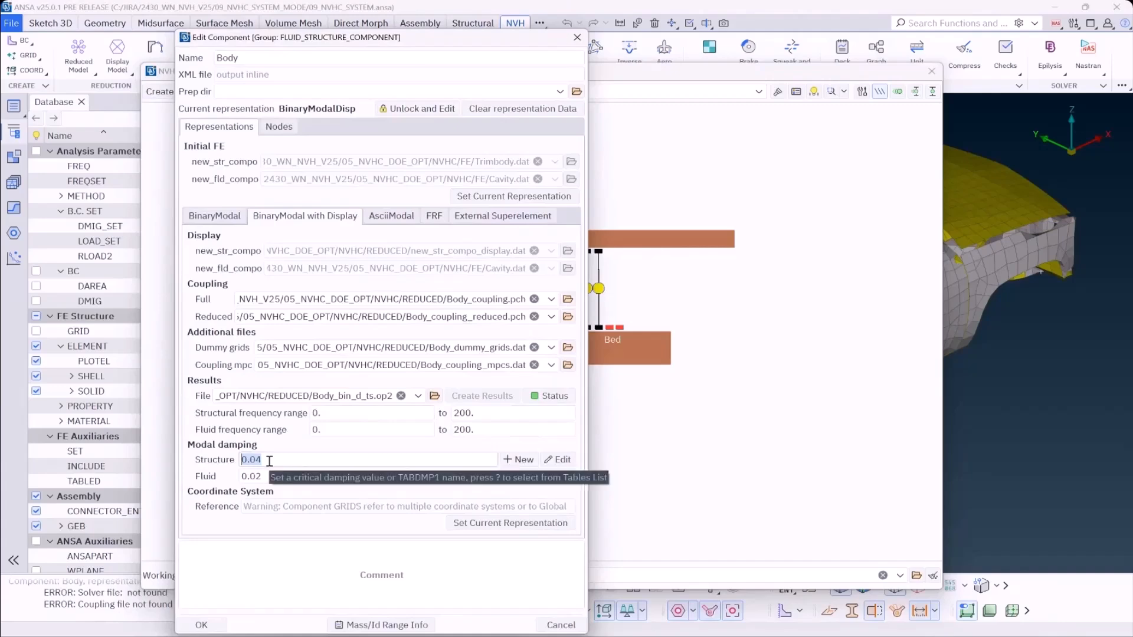
key(Return)
double_click(369, 243)
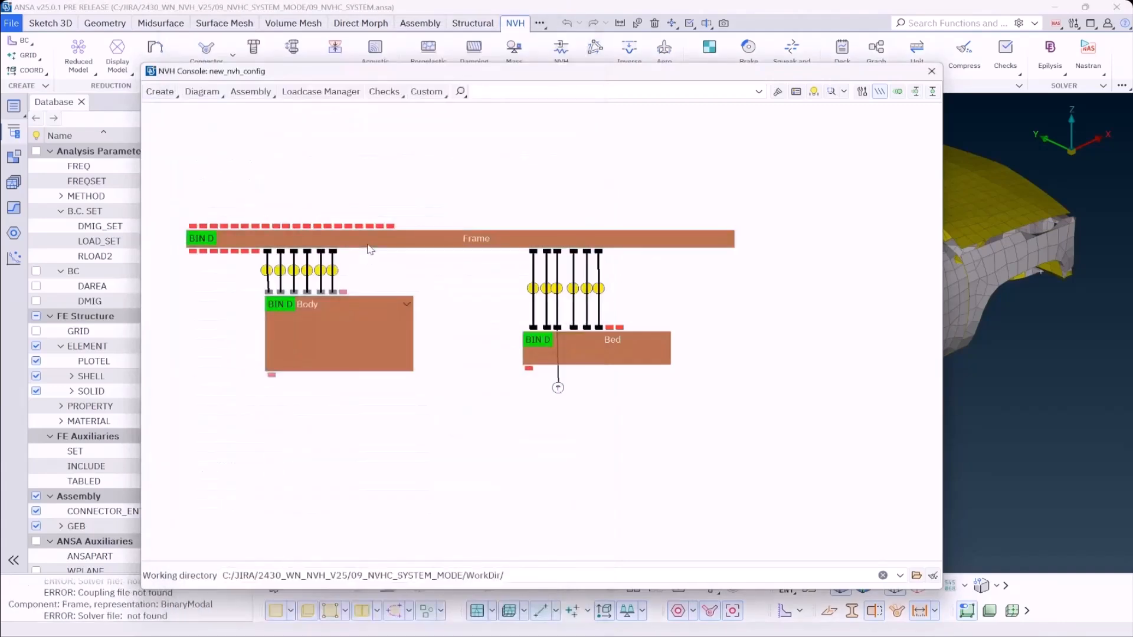
key(Return)
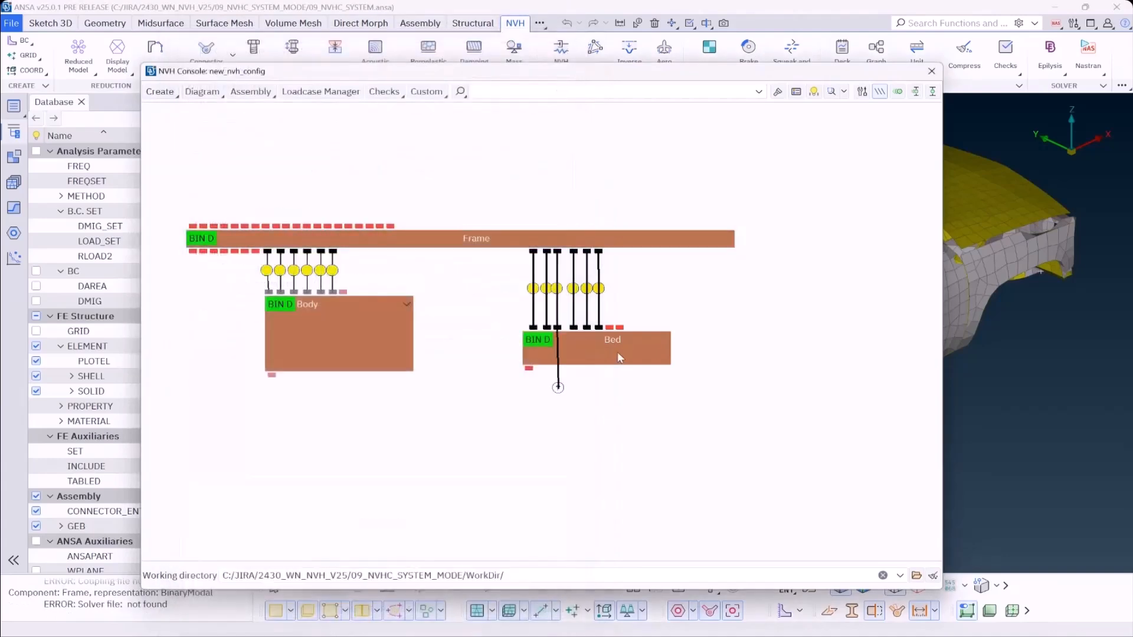
double_click(614, 353)
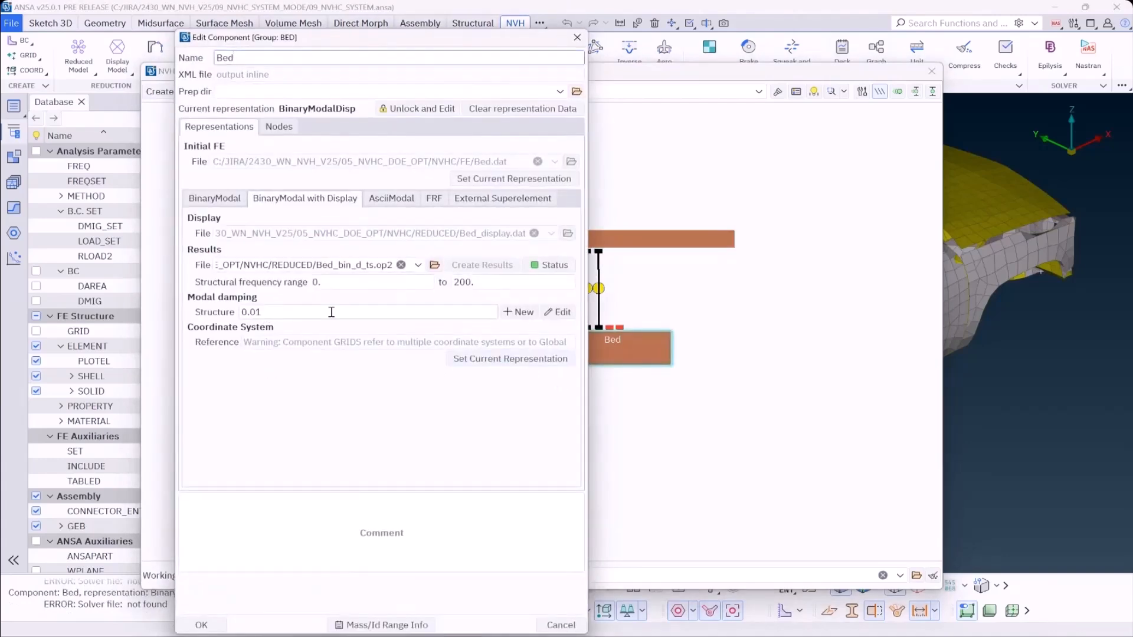
key(Return)
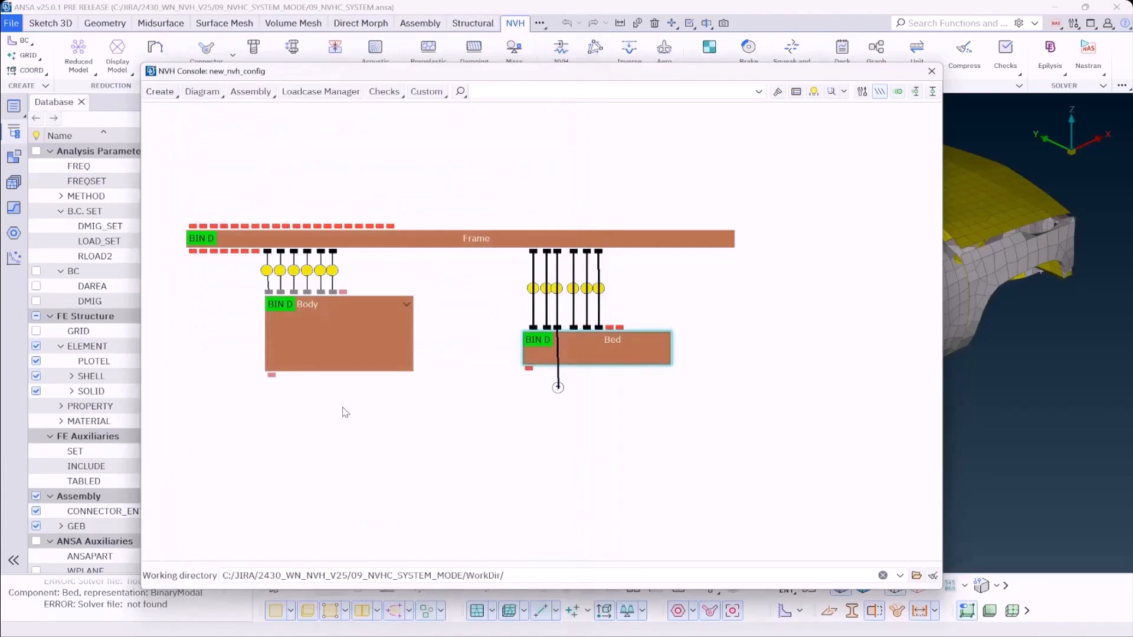
Open new_nvh_config for editing and examine its System Modes (SOL 103) options and the MDAMPDVAL entries in the solver file.
click(320, 92)
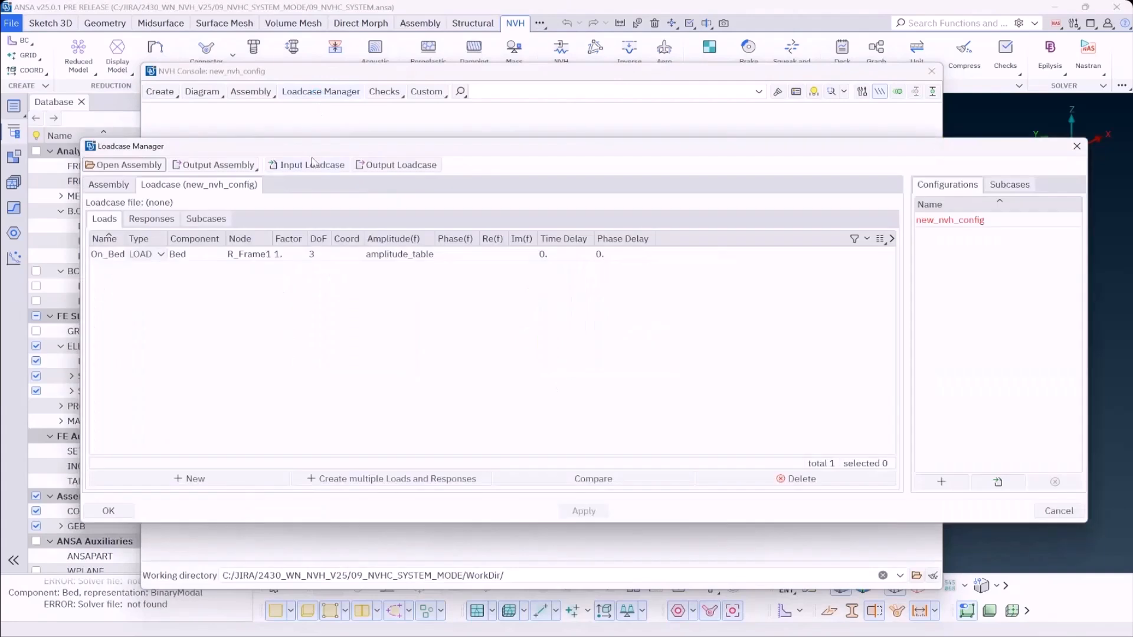
right_click(941, 221)
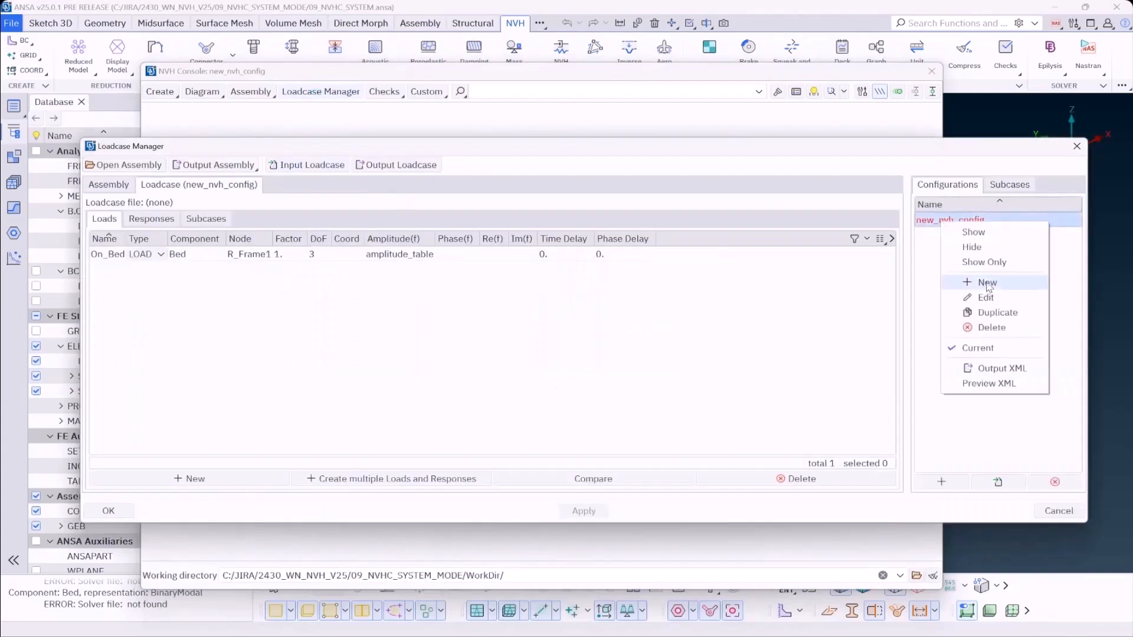
click(986, 296)
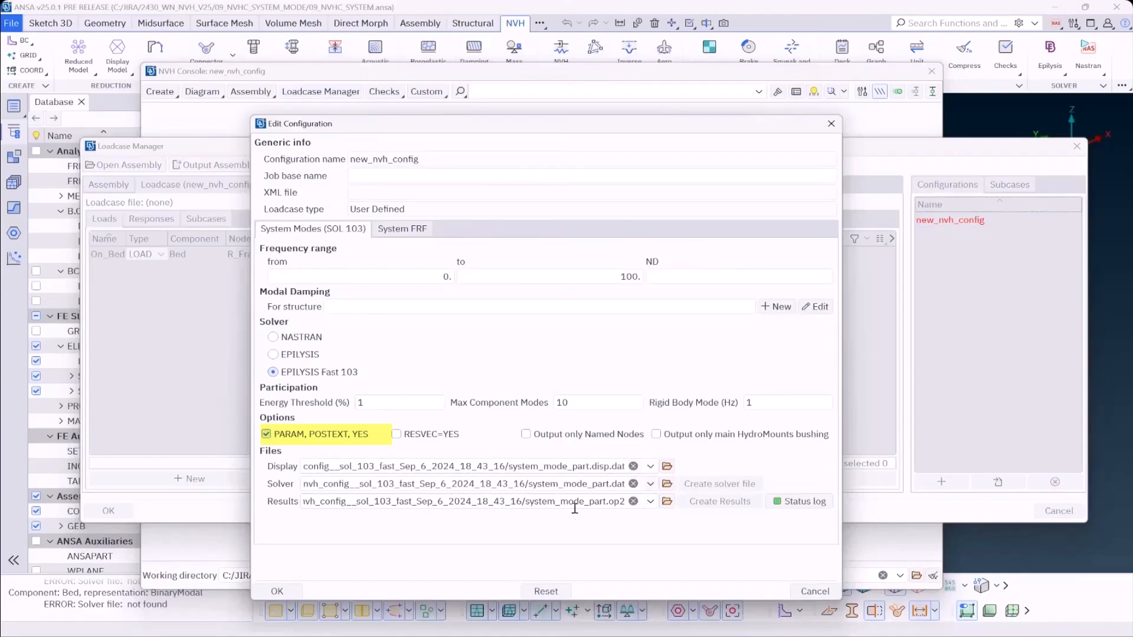
scroll(238, 284, down, 1)
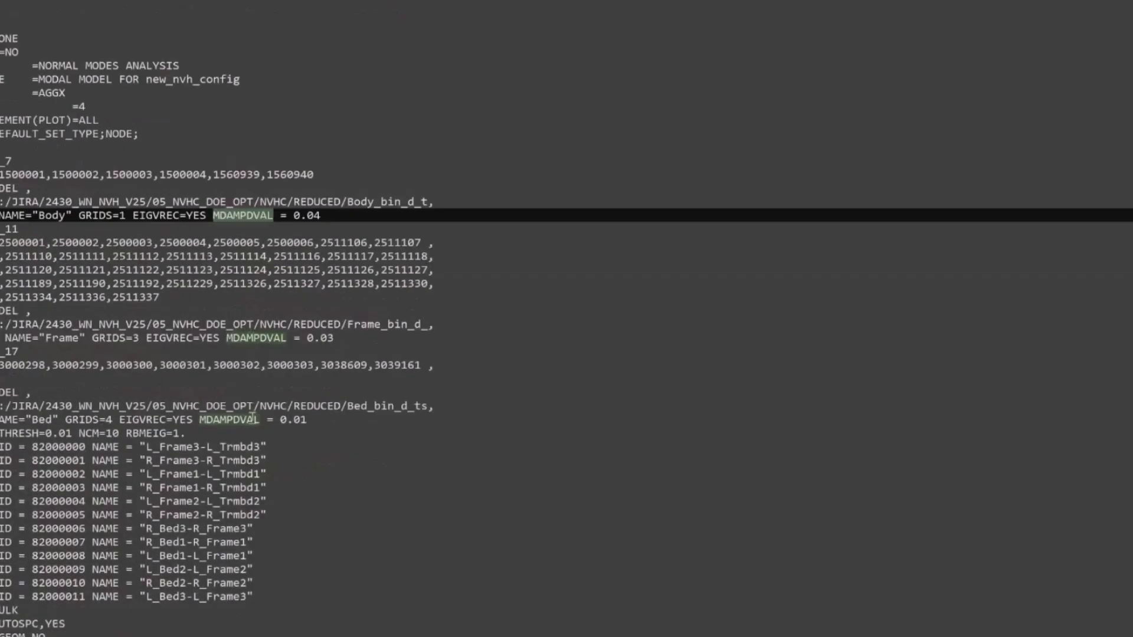
Examine the Bed component's MDAMPDVAL entry in the solver file and open the Jobs Manager of the NVH Console.
drag(308, 420, 194, 419)
double_click(218, 420)
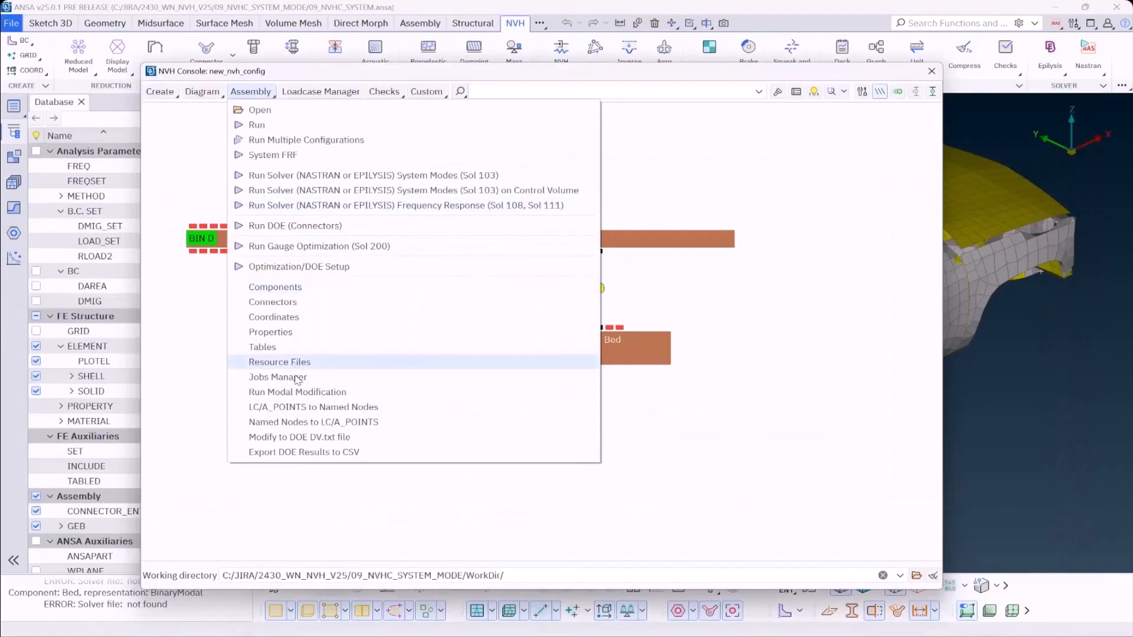
click(277, 378)
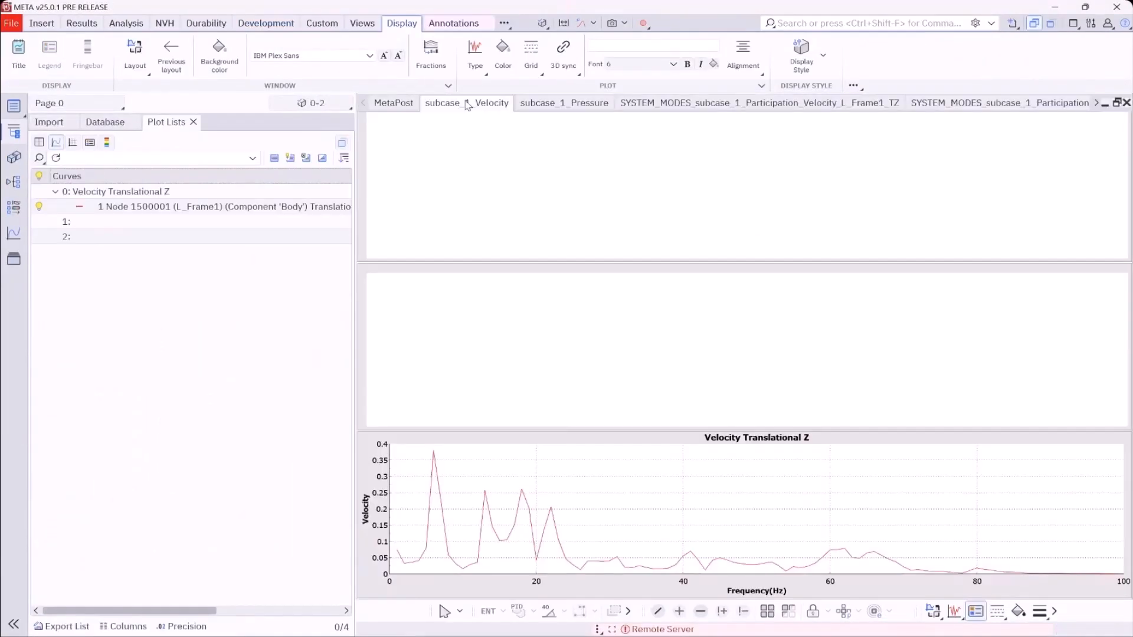
Switch to META and review the subcase_1 pressure, L_Frame1 velocity participation and MIC_L modal participation factor pages.
click(532, 106)
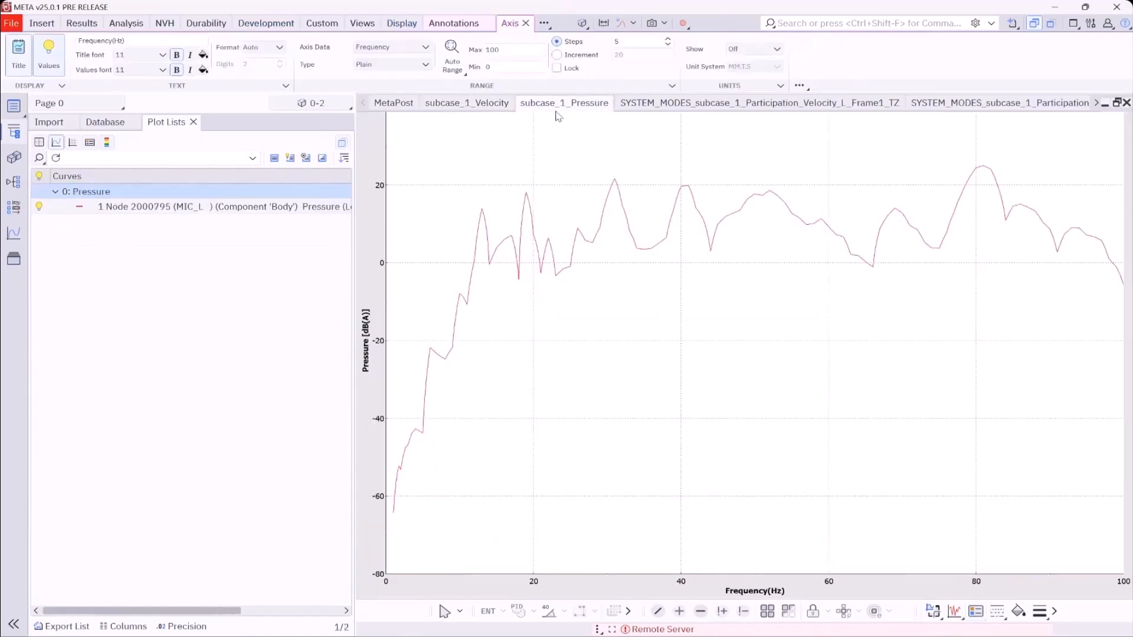
click(666, 104)
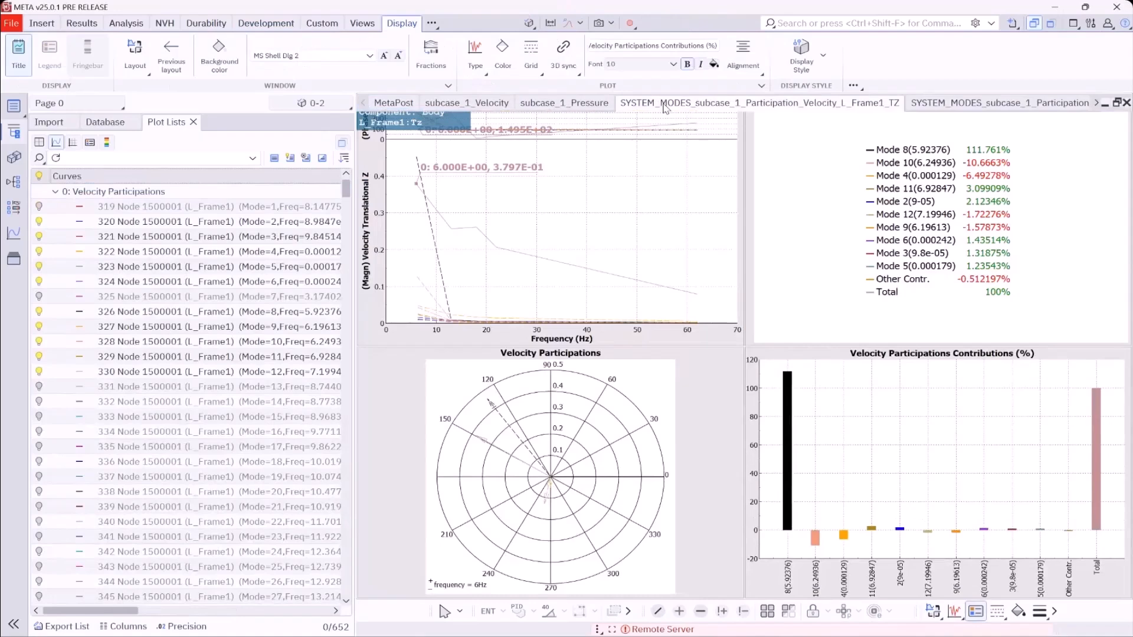
click(947, 107)
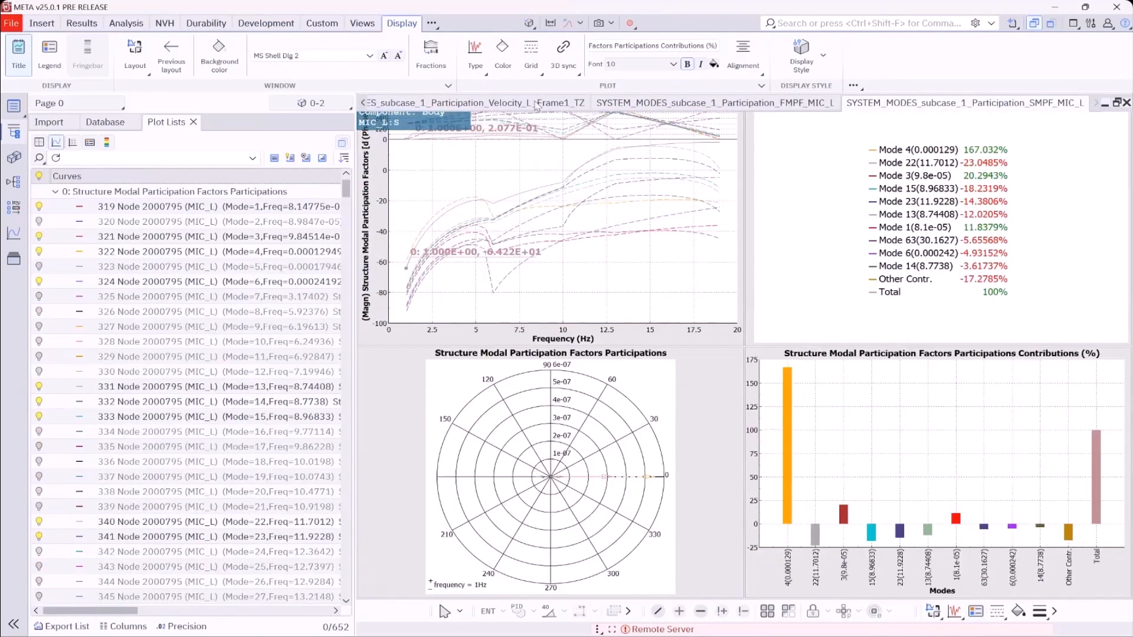
Copy the data of the total Node 1500001 velocity curve from the L_Frame1 velocity participation plot.
click(533, 103)
click(466, 228)
right_click(466, 229)
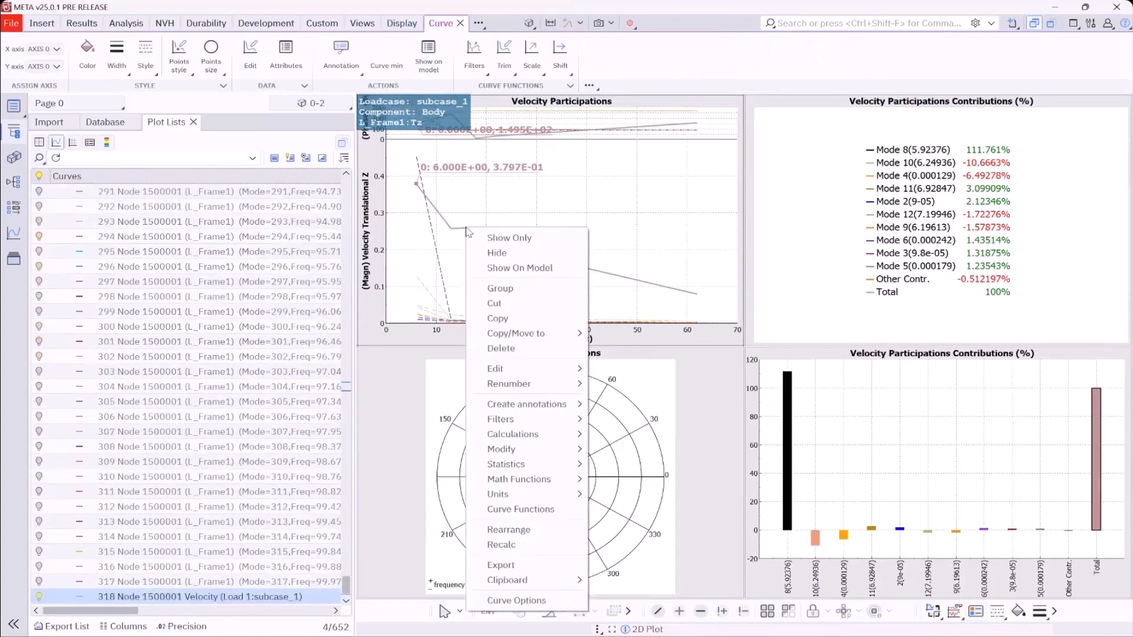
mouse_move(531, 582)
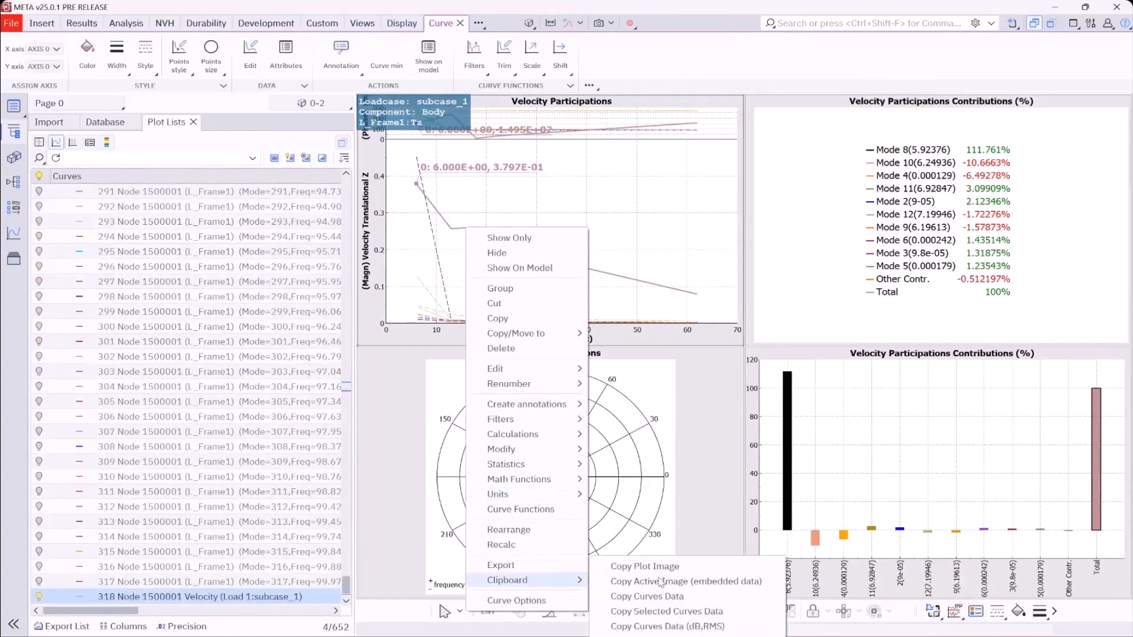
click(683, 612)
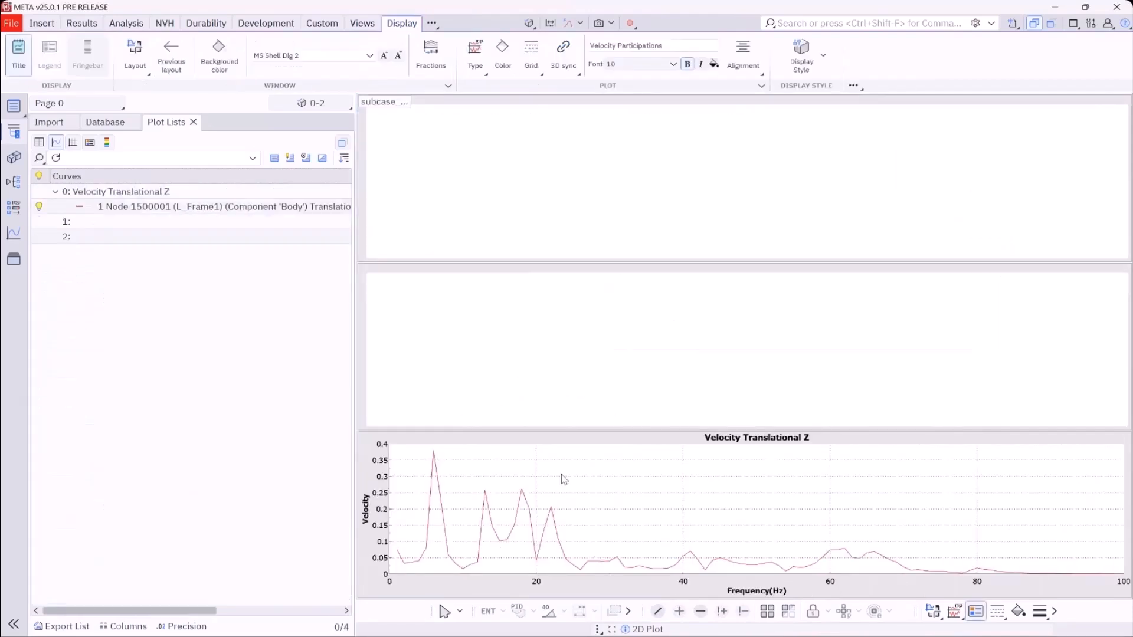
Paste the copied curve into the Velocity Translational Z plot and highlight each curve to compare their peaks.
click(566, 475)
right_click(573, 470)
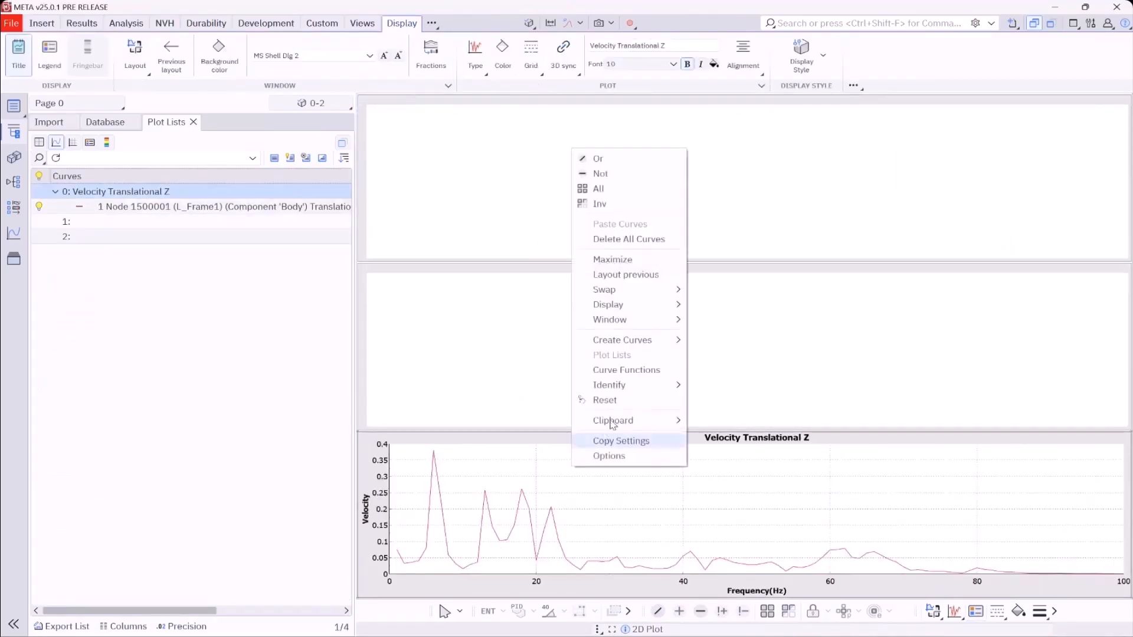
mouse_move(613, 420)
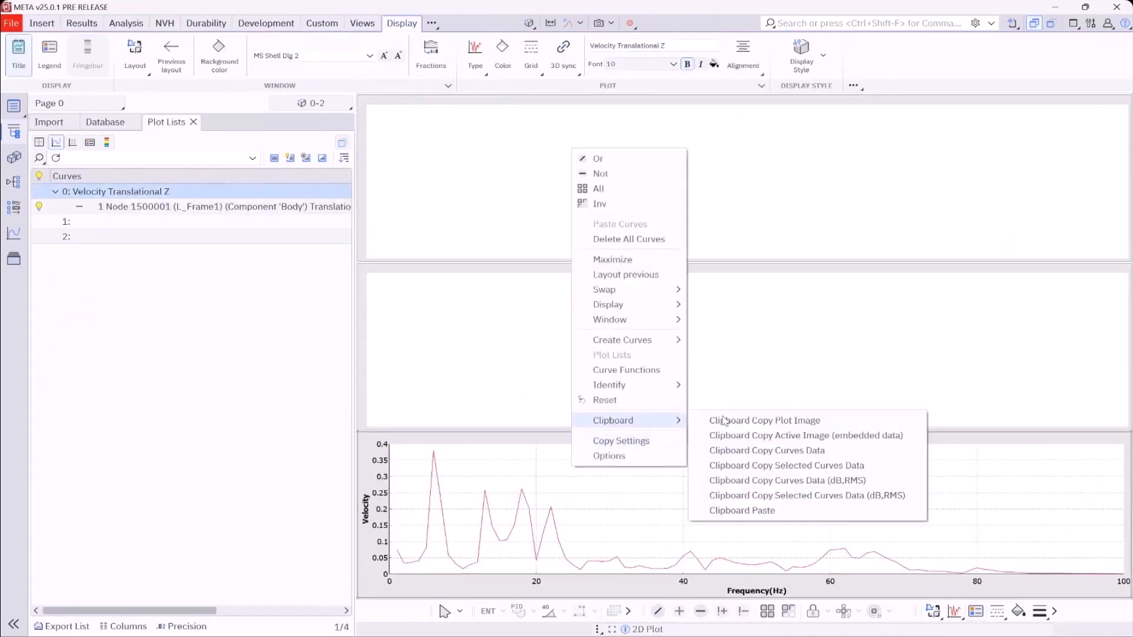
click(758, 511)
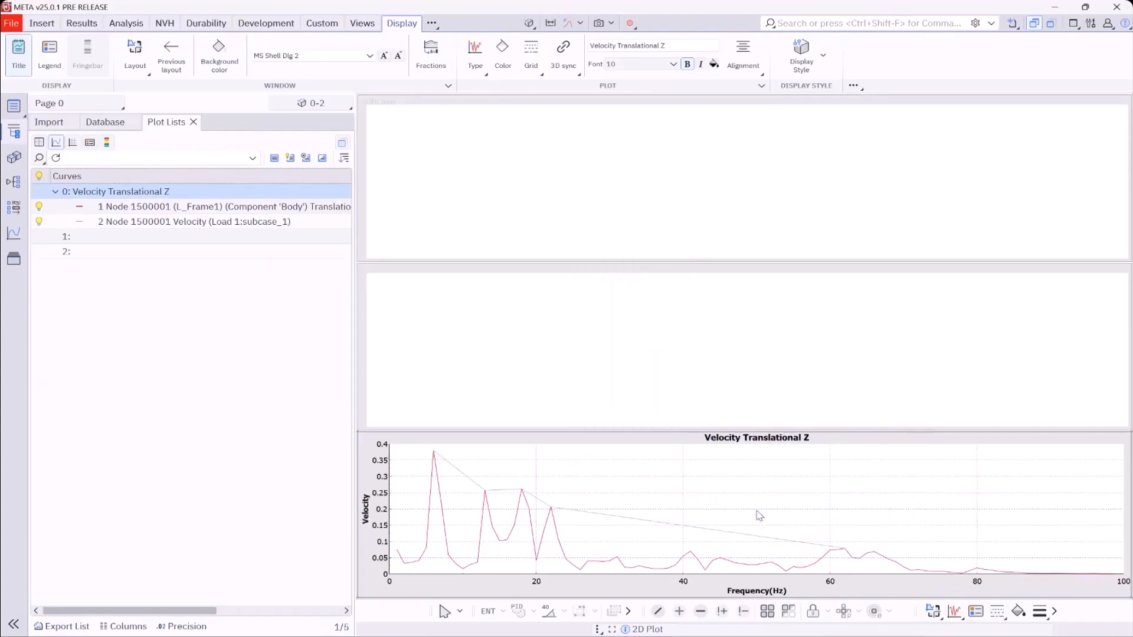
click(435, 454)
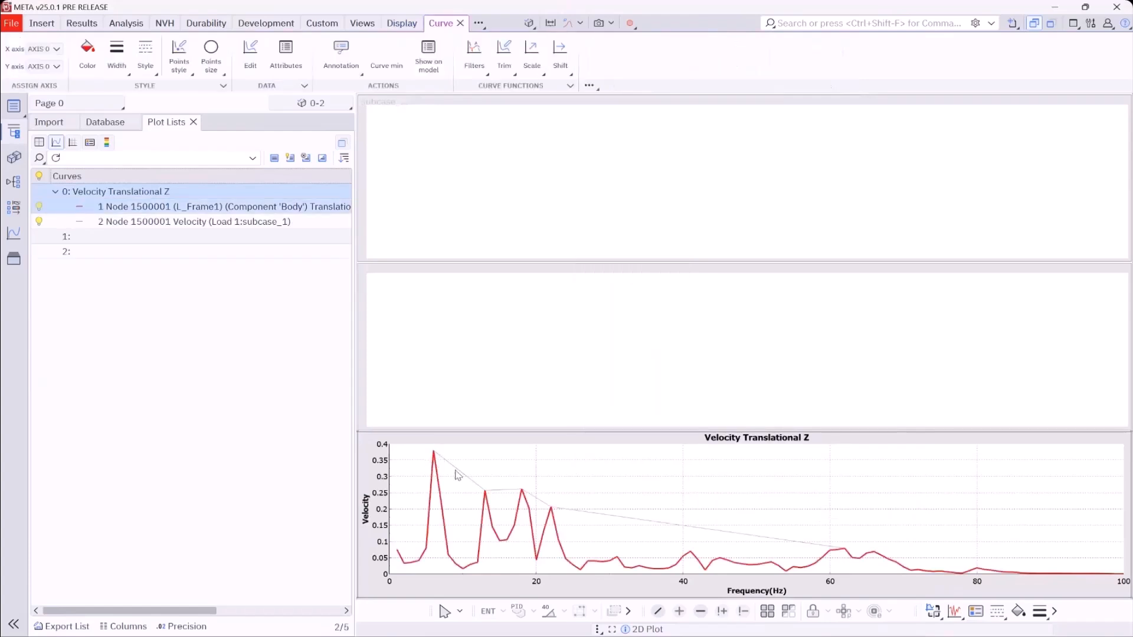
click(518, 491)
Open Modal Response for new_nvh_config_SYSTEM_MODES and examine its matrices and the damping source options.
click(165, 23)
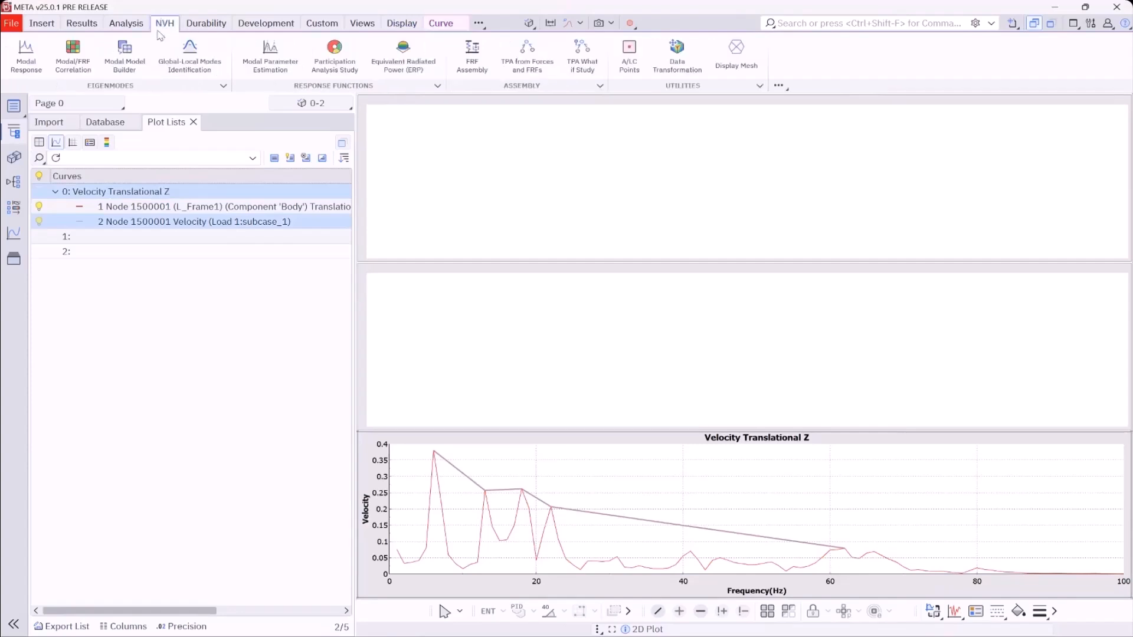
click(26, 53)
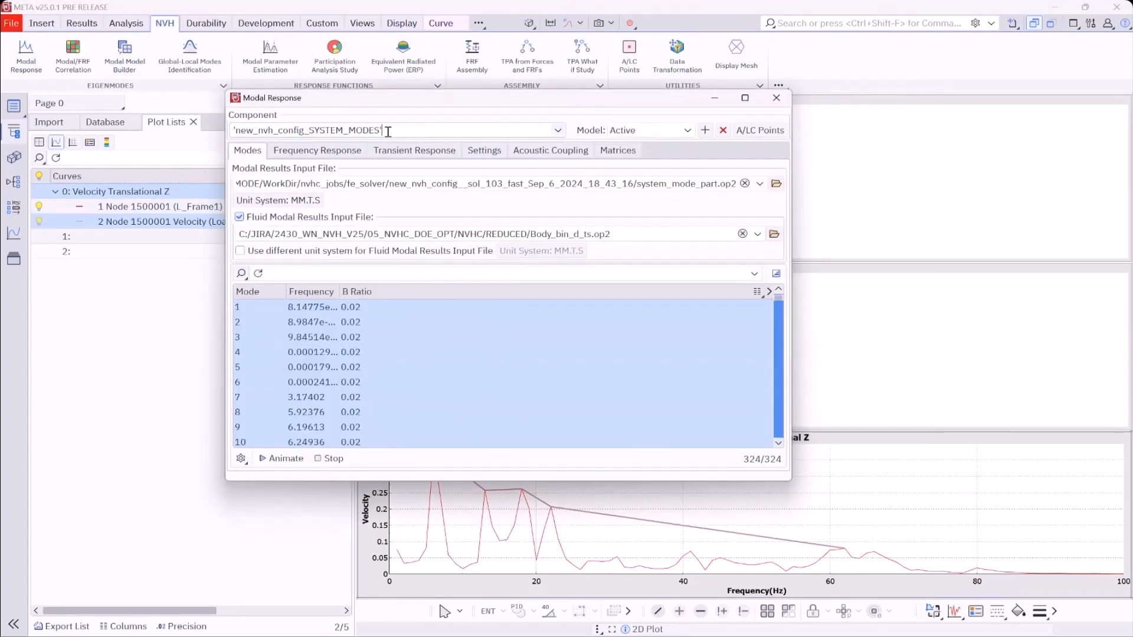
click(616, 151)
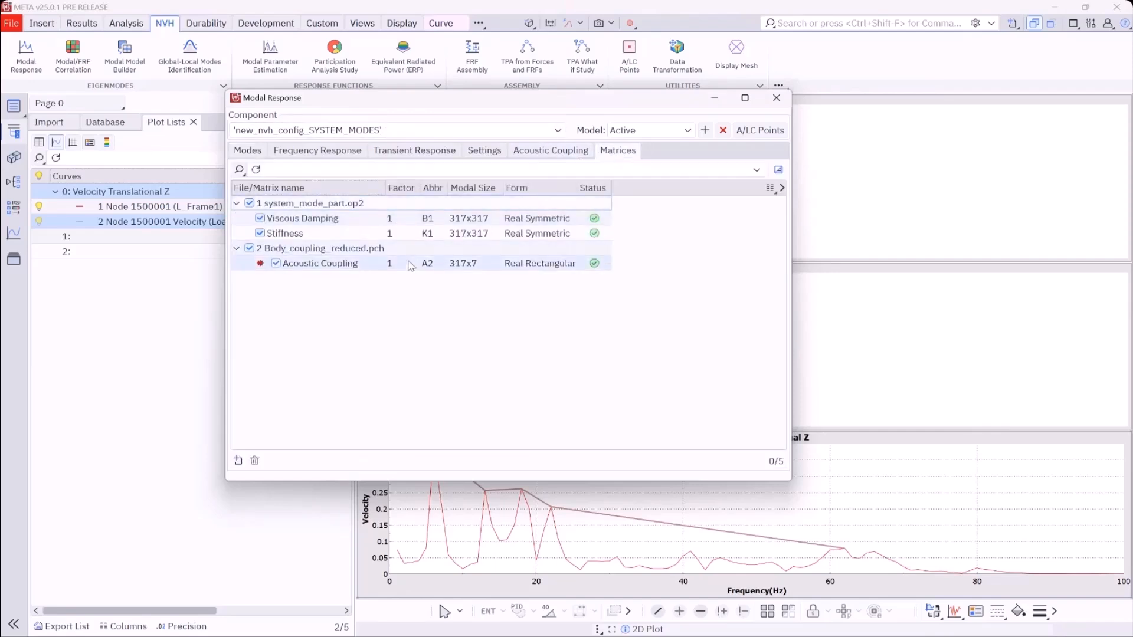
click(483, 152)
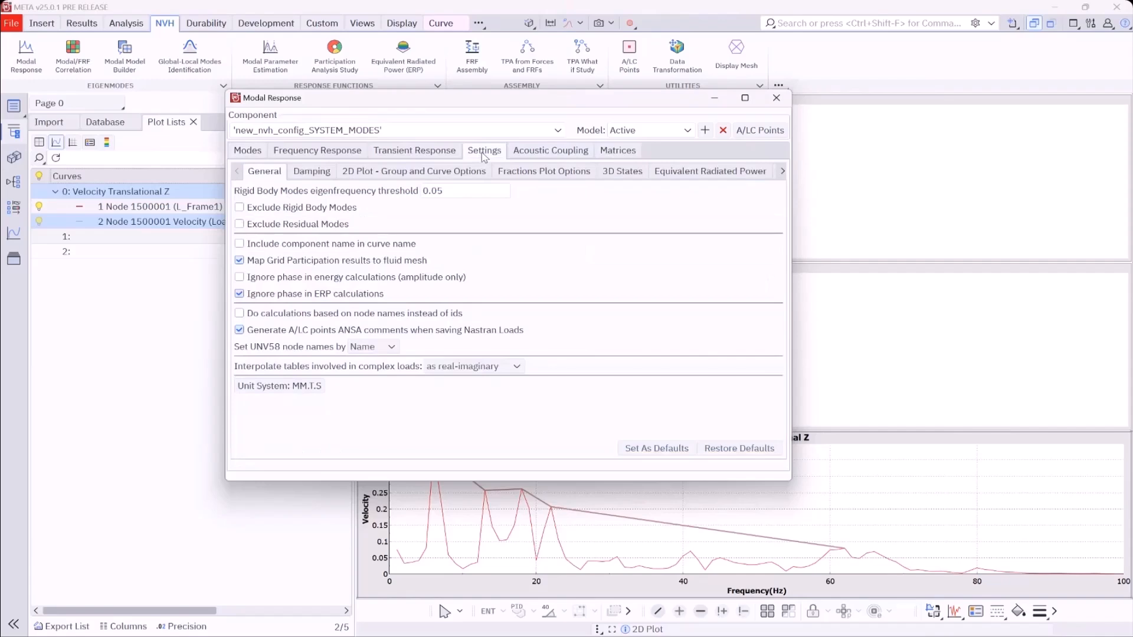
click(317, 174)
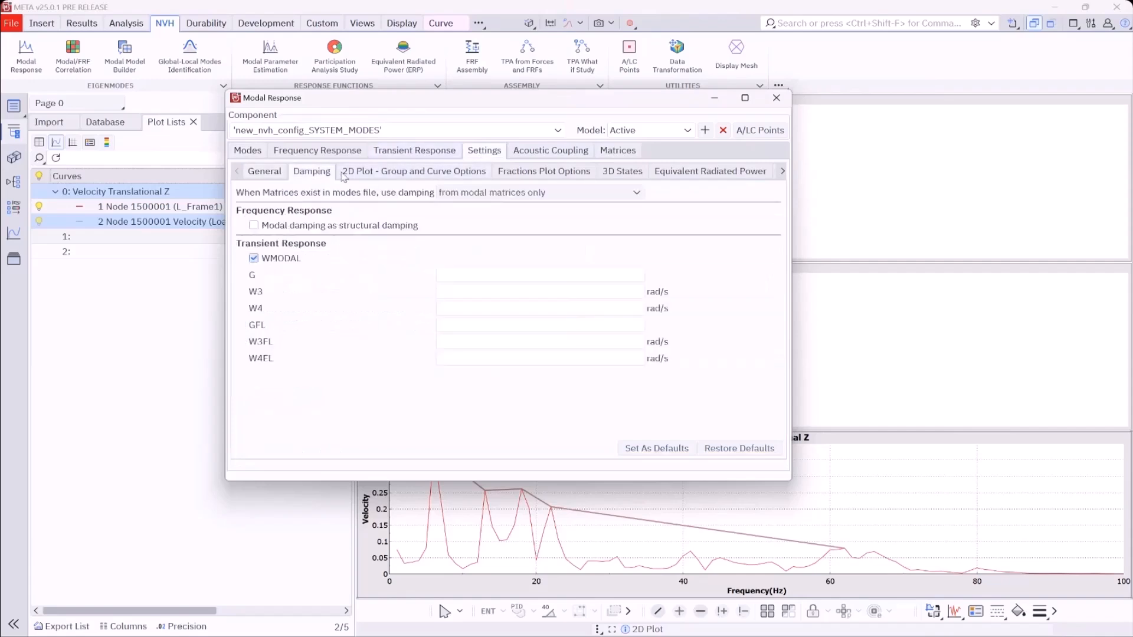
click(565, 195)
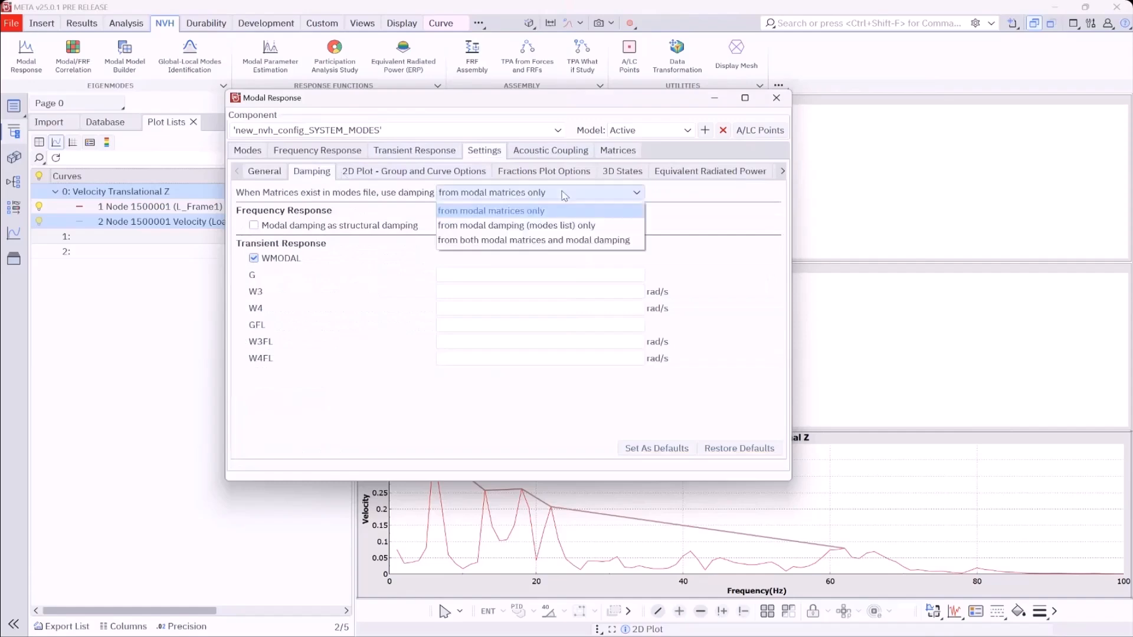
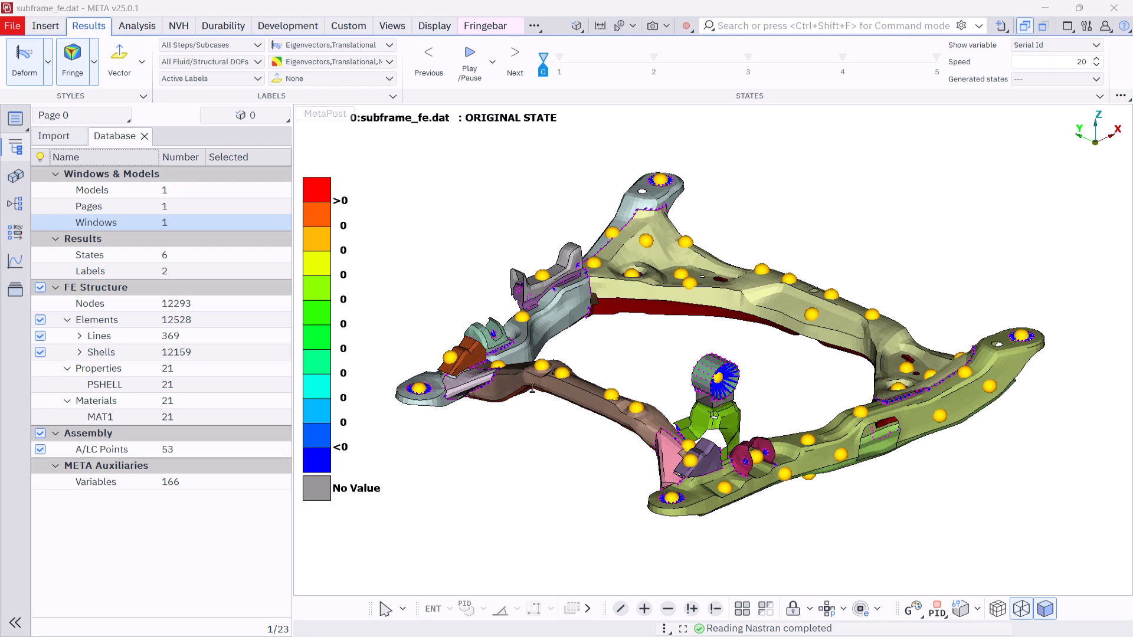
Animate the subframe_fe.dat mode shapes from state 1 through state 5 and stop the animation.
mouse_move(631, 444)
ctrl+mouse_down()
mouse_move(642, 307)
mouse_move(634, 438)
ctrl+mouse_up()
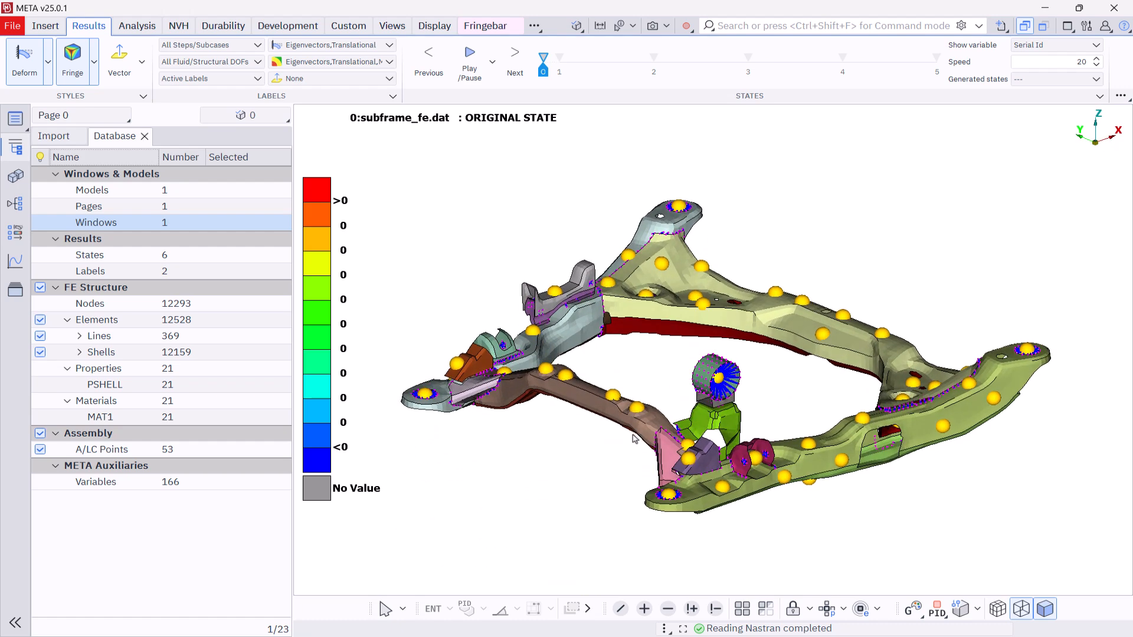
scroll(567, 433, up, 1)
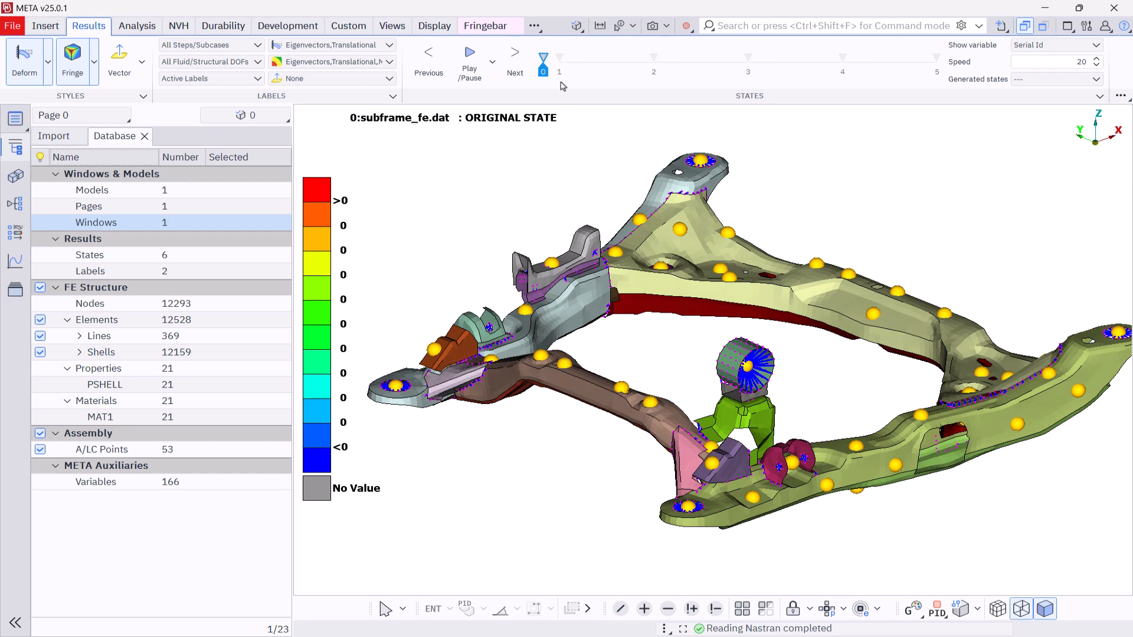
click(559, 61)
click(472, 57)
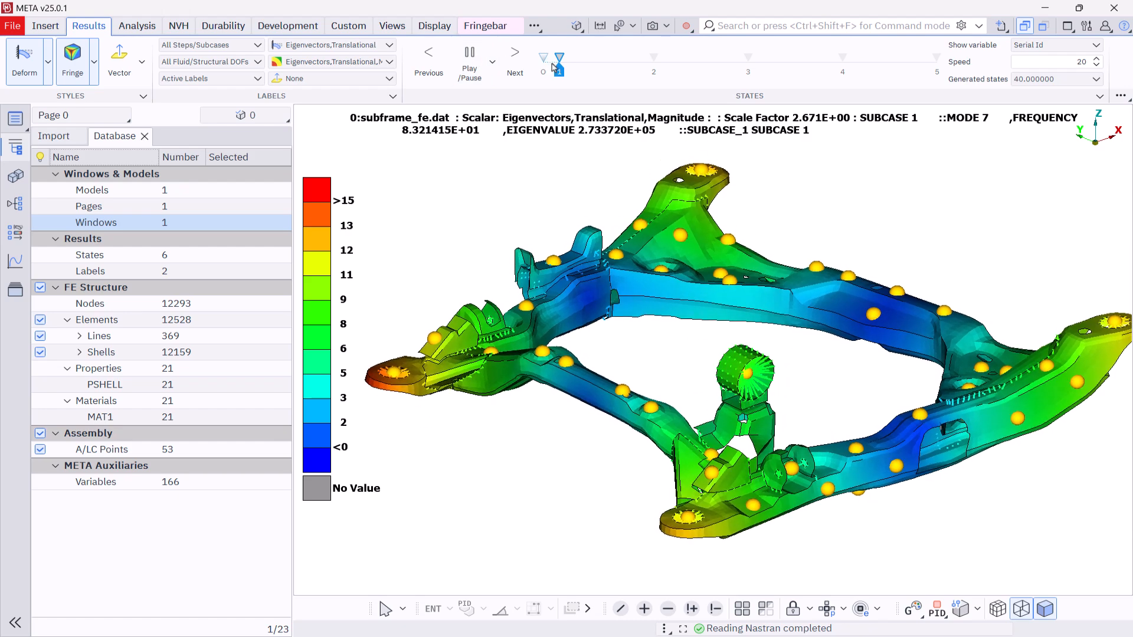
mouse_move(555, 69)
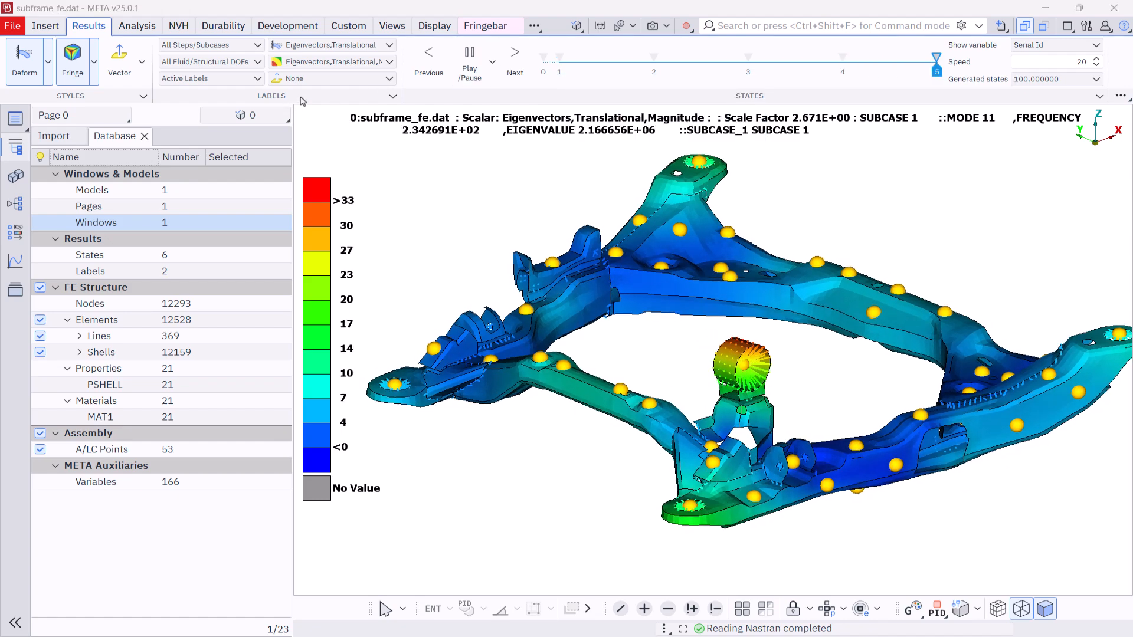
click(470, 59)
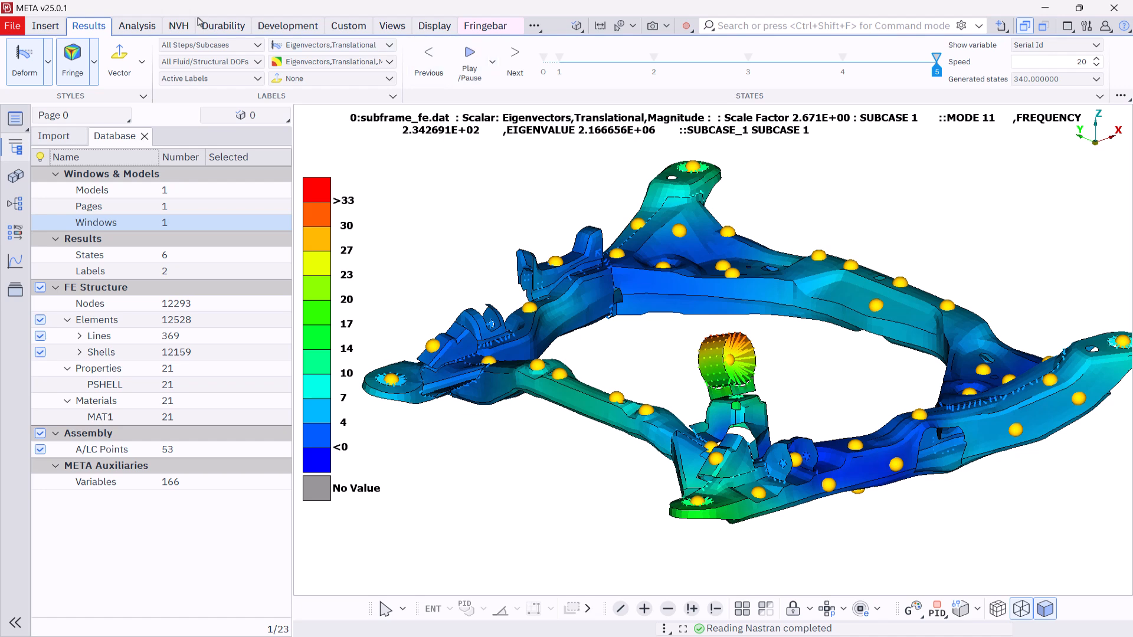
Open the Modal/FRF Correlation tool and check which modes of the subframe normal modes results are selected.
click(180, 25)
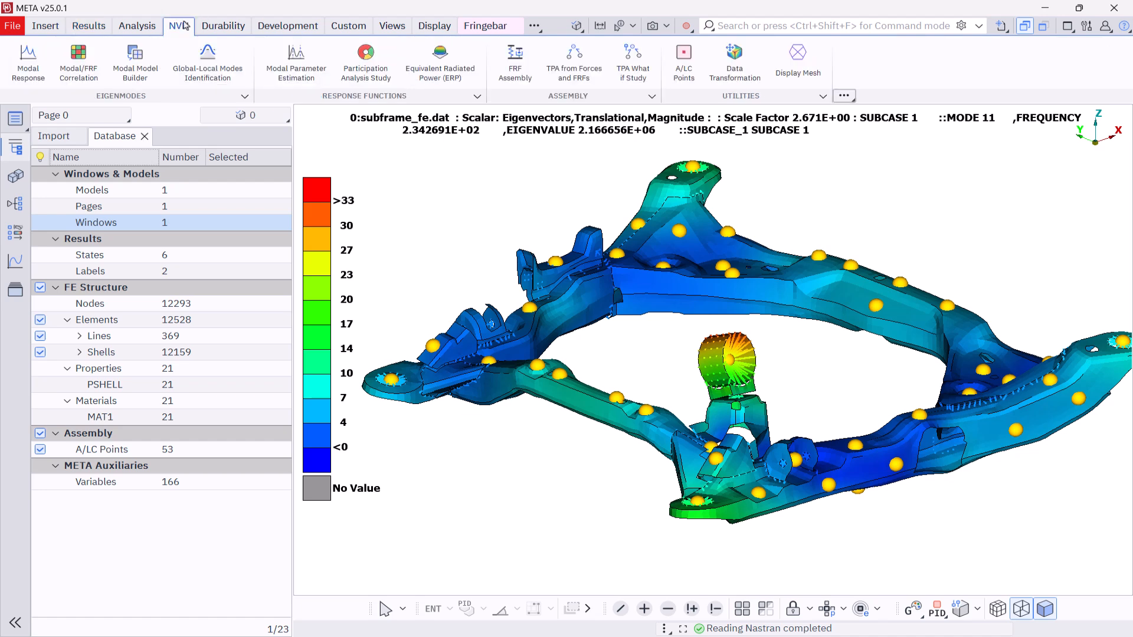
click(81, 62)
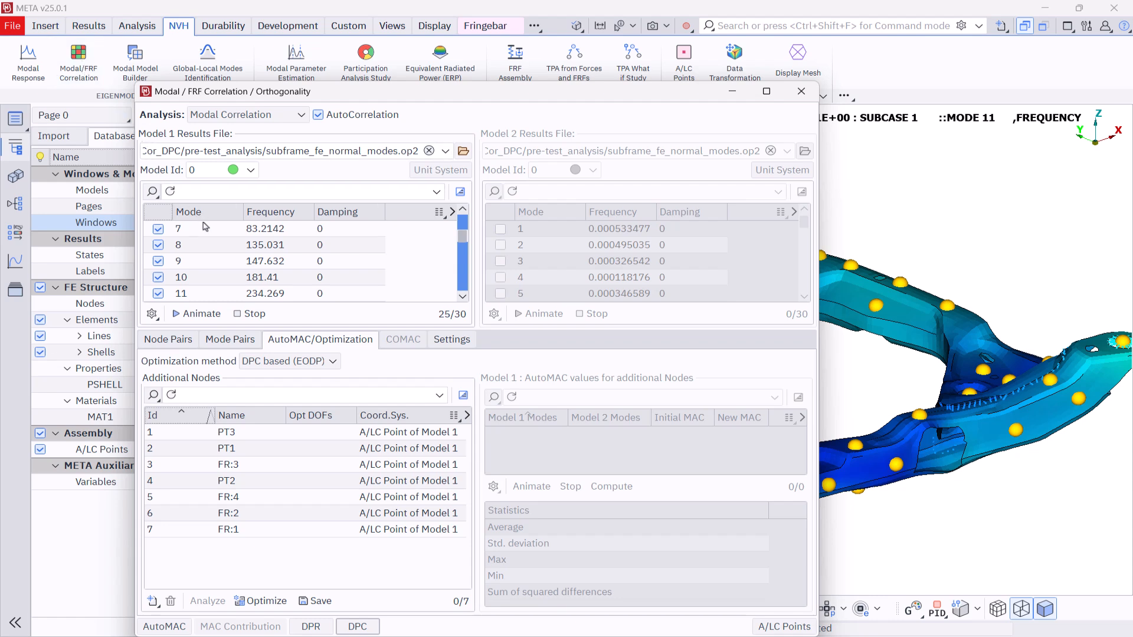
click(463, 297)
click(463, 297)
click(463, 210)
click(464, 210)
click(463, 210)
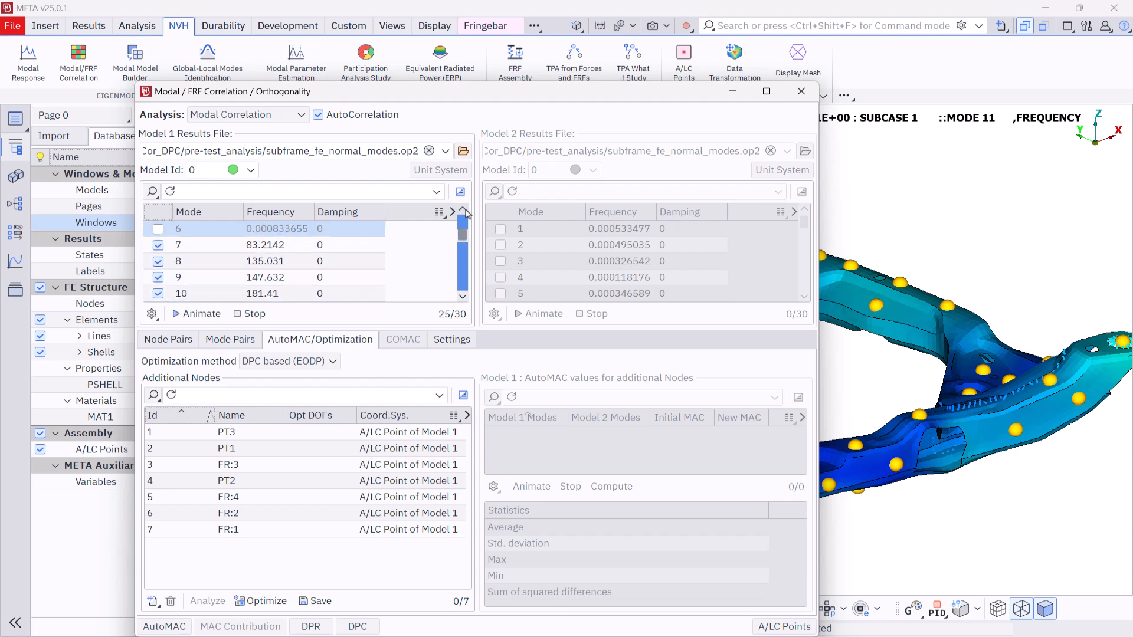
click(463, 297)
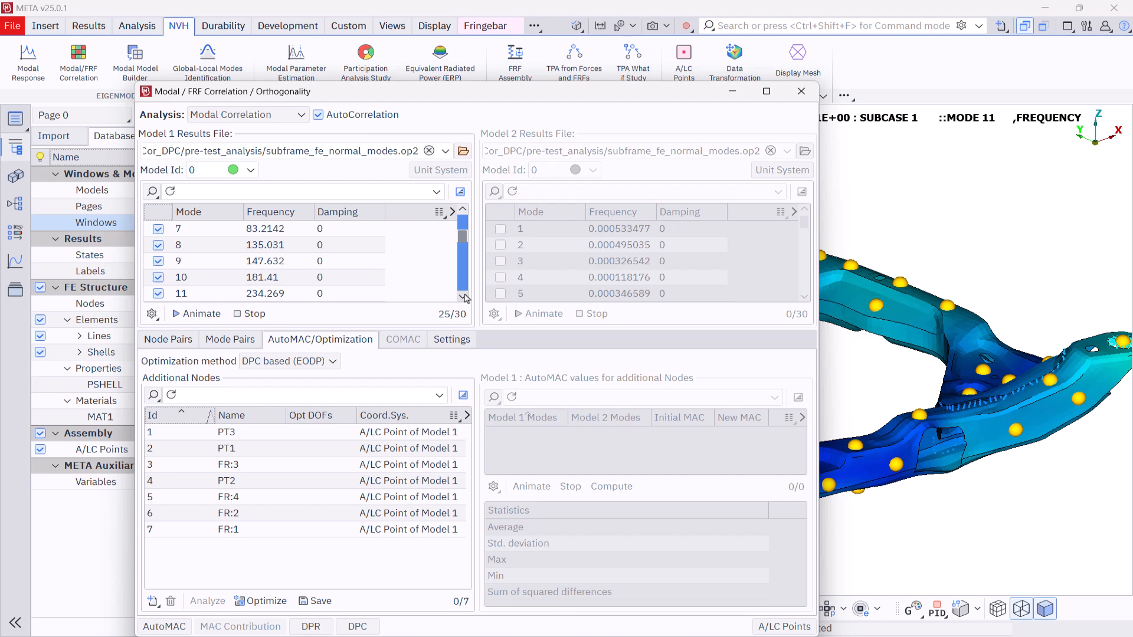
Examine the DPC based (EODP) optimization parameters in the correlation settings.
click(456, 347)
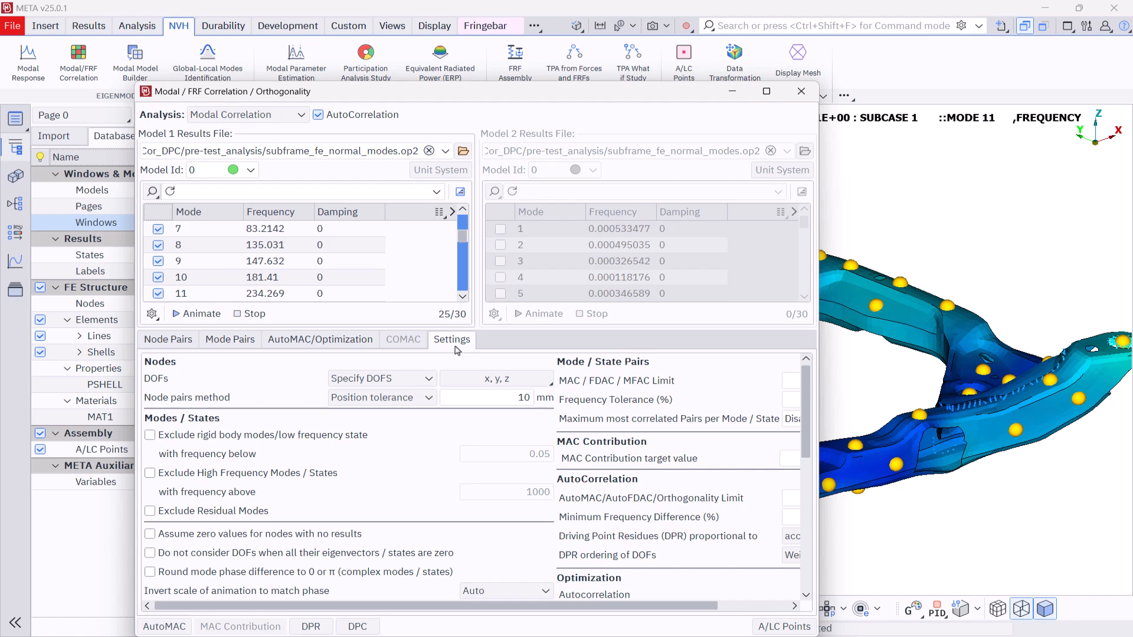
drag(558, 606, 628, 606)
scroll(726, 511, down, 5)
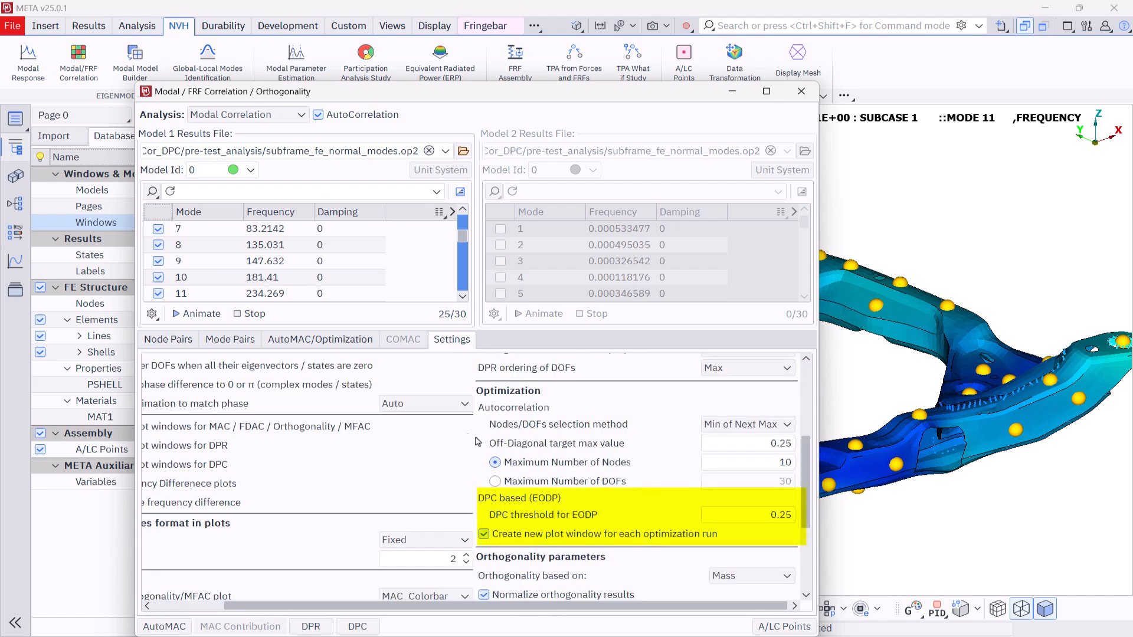
Plot the DPC for the Additional Nodes Set from the AutoMAC optimization page.
click(271, 341)
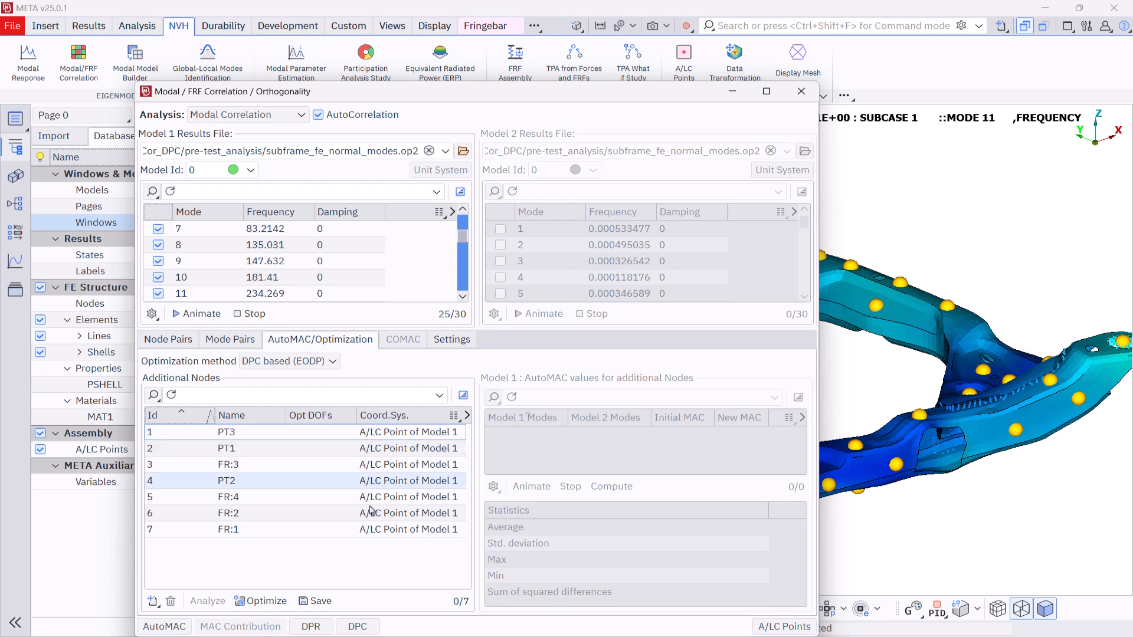
click(361, 627)
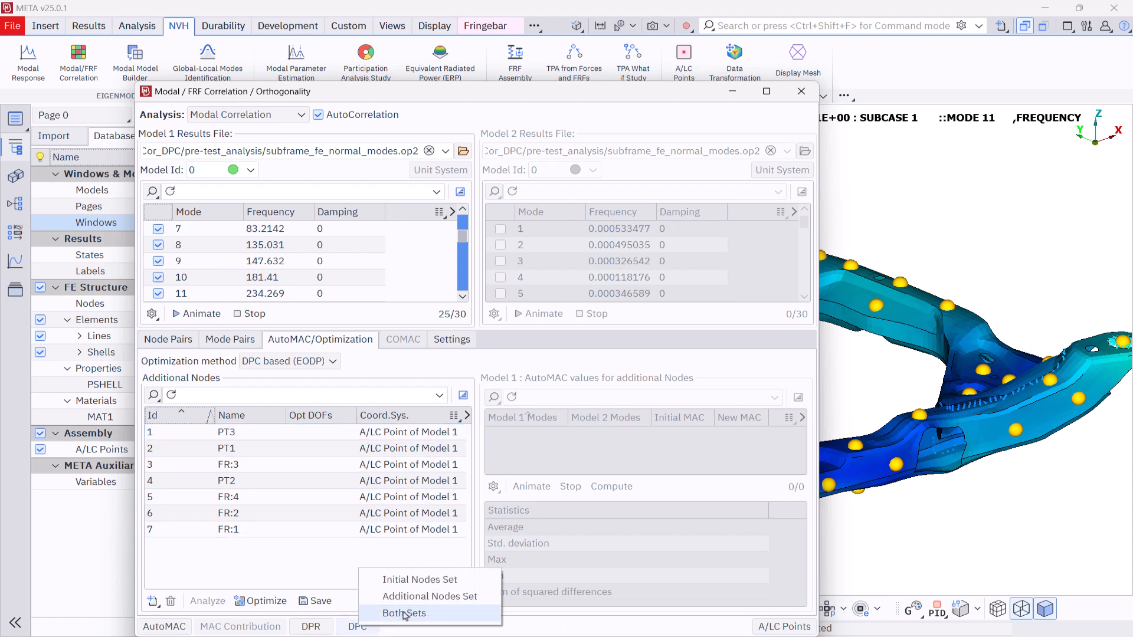
click(427, 598)
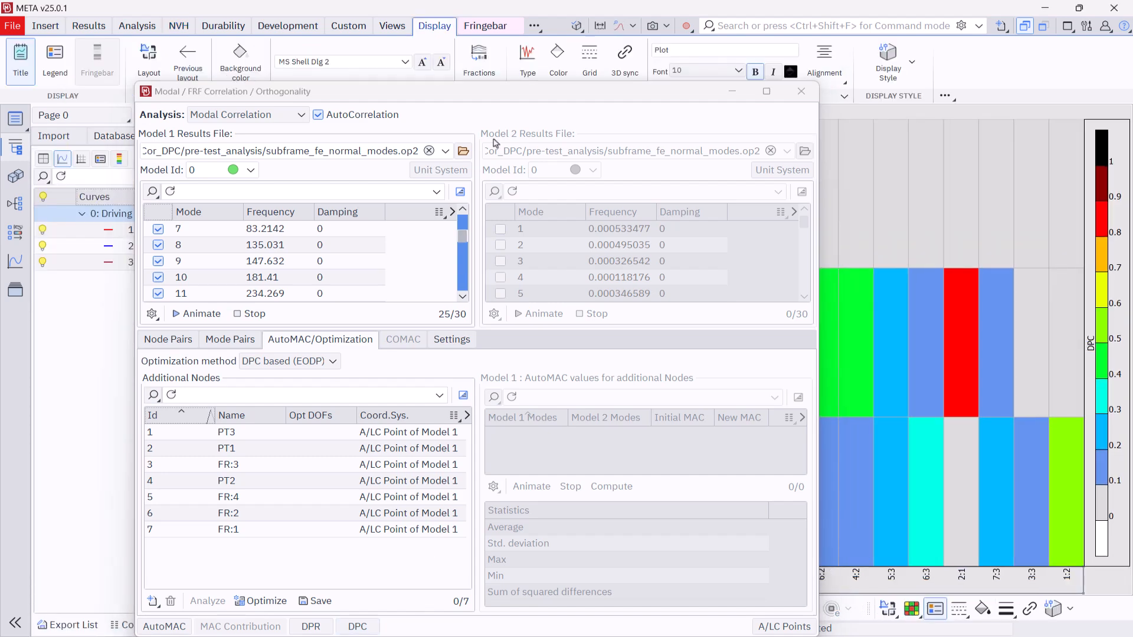
double_click(510, 98)
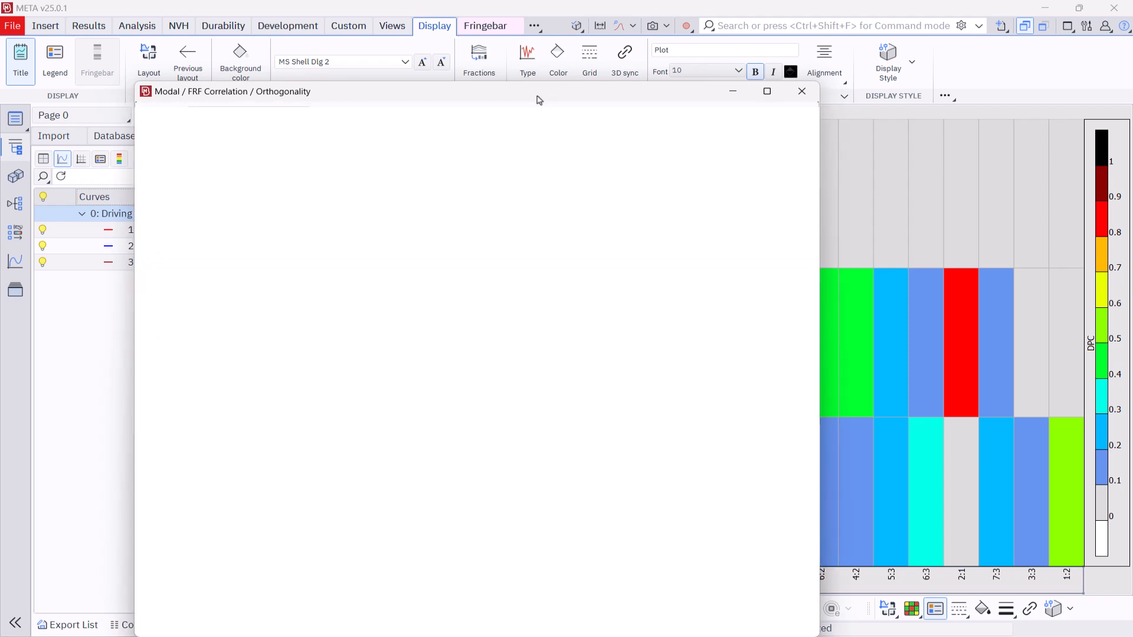
mouse_move(536, 96)
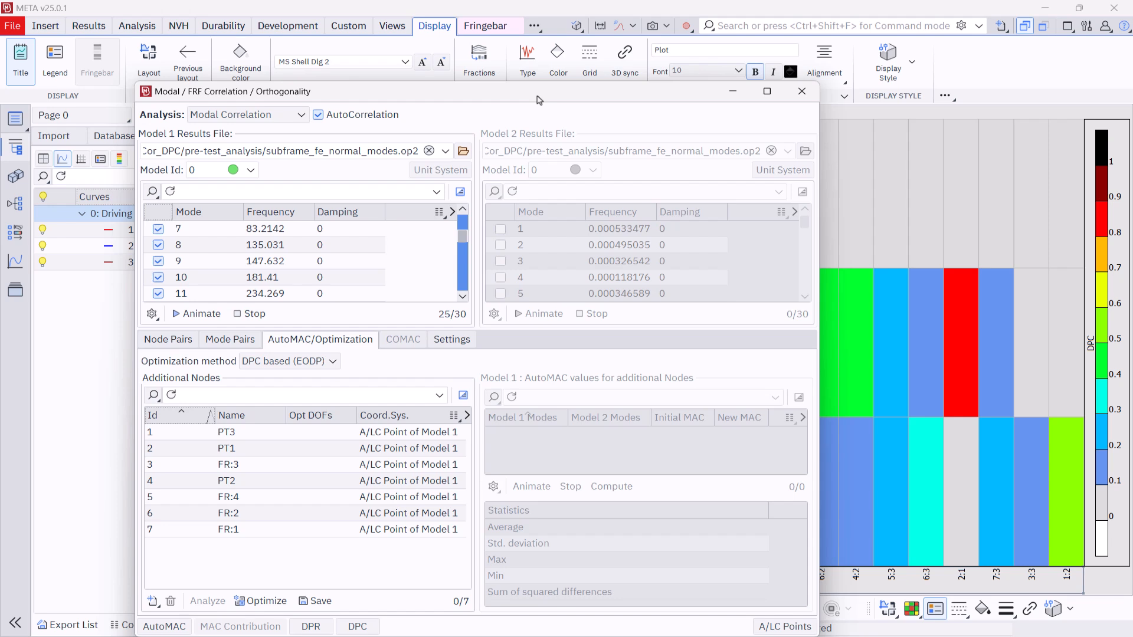
Run the DPC based (EODP) optimization on the additional nodes of the subframe and enlarge the correlation window.
click(266, 601)
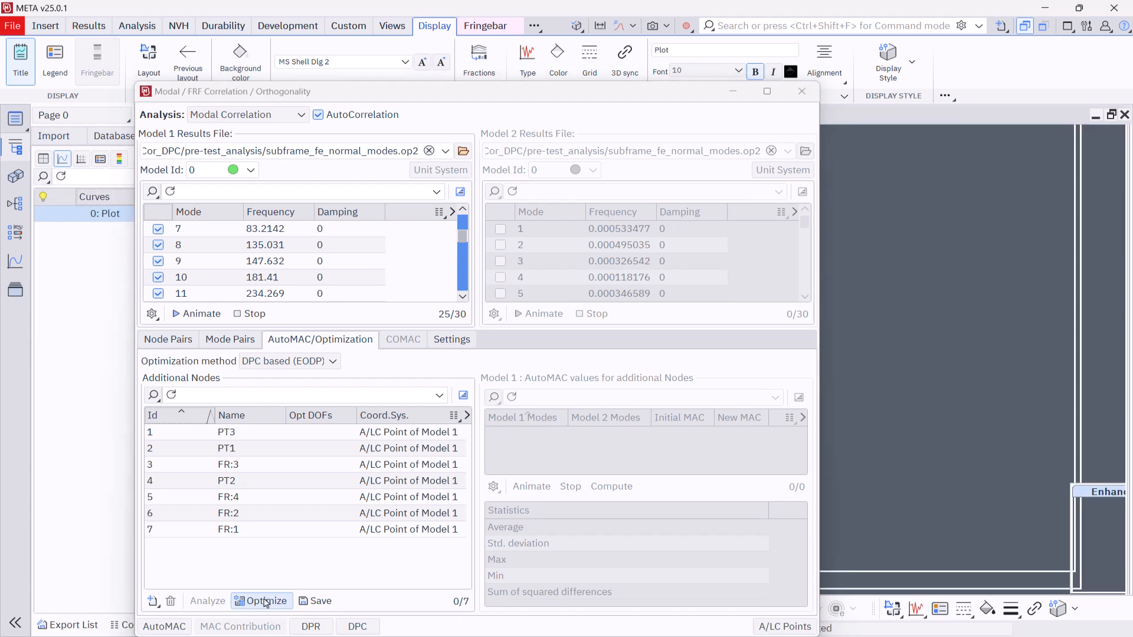
double_click(486, 96)
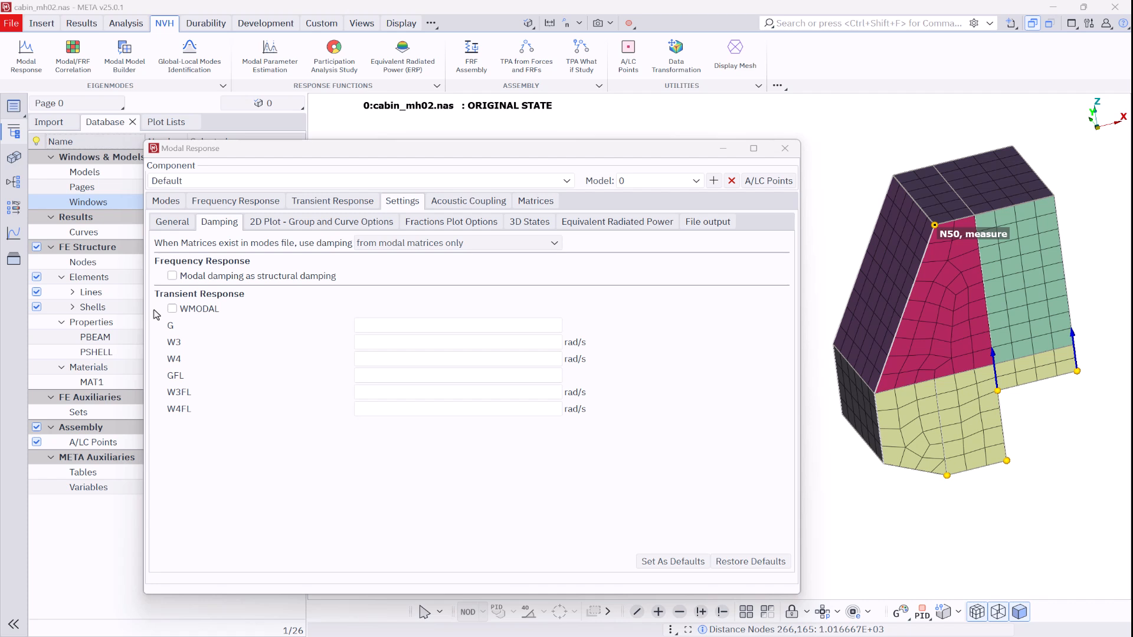
Enable WMODAL for the transient response in the damping settings of the cabin's modal response.
click(171, 308)
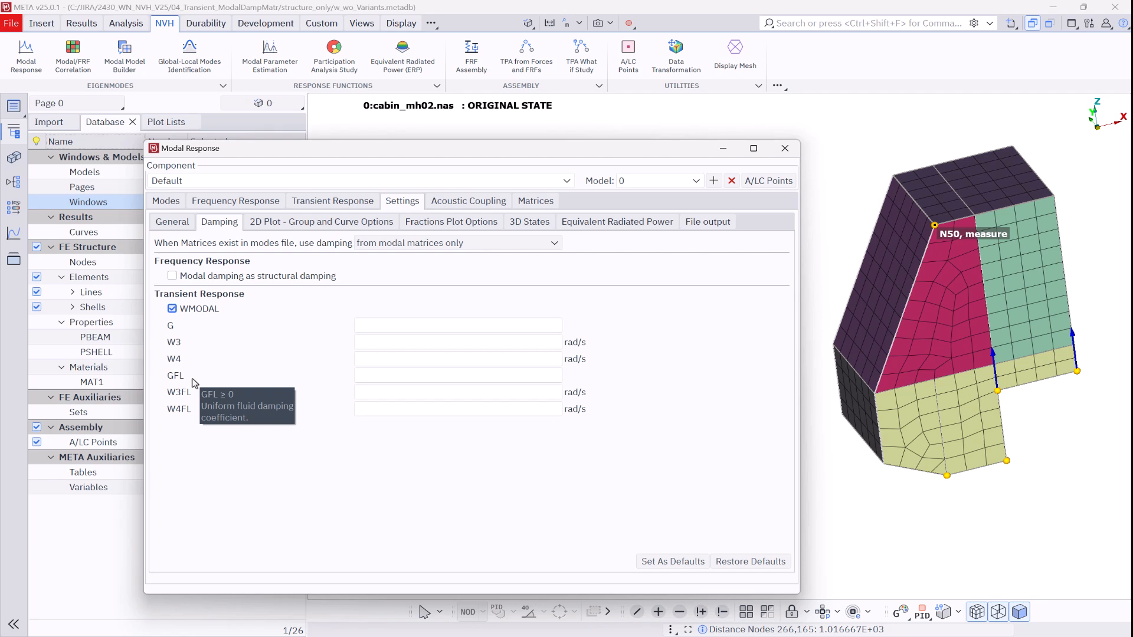
ctrl+drag(954, 398, 942, 251)
ctrl+drag(972, 294, 1061, 452)
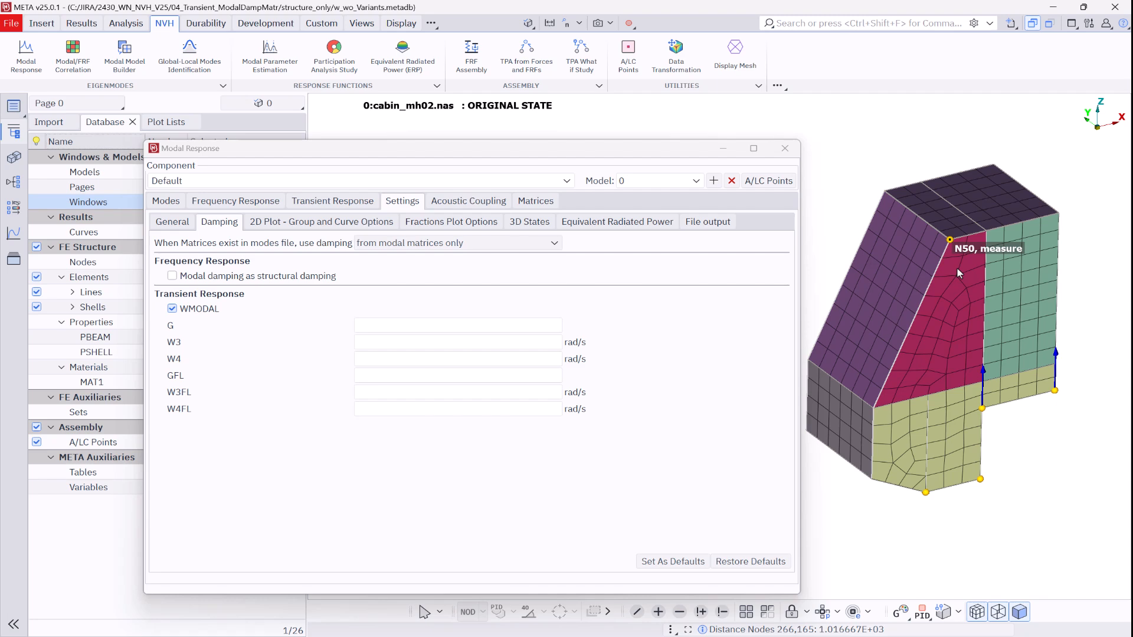
Activate the stiffness and structural damping matrices of sol103_mh02_epi.op2 and return to the damping settings.
click(535, 201)
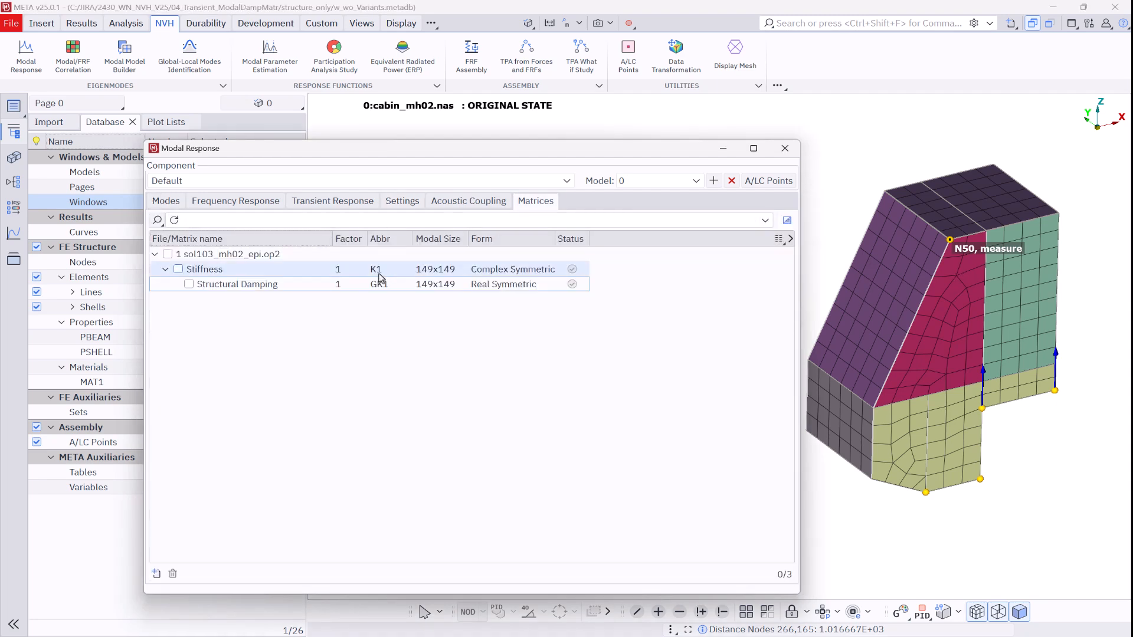
click(167, 254)
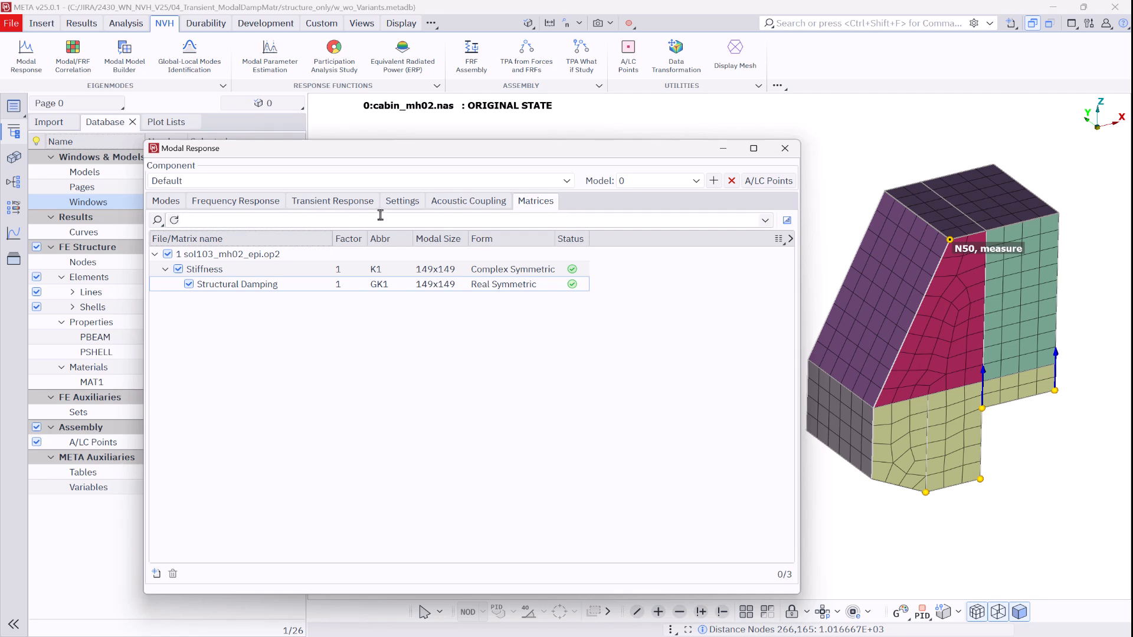
click(402, 202)
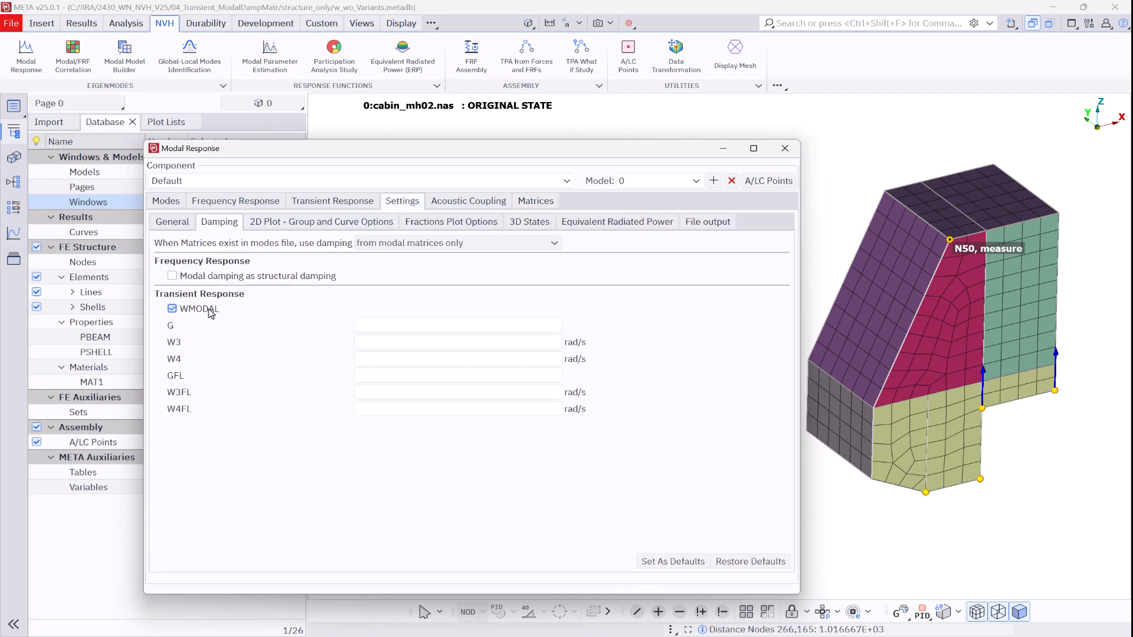
mouse_move(211, 313)
Close the Modal Response tool and show the Load_888_Displacement plot.
click(785, 148)
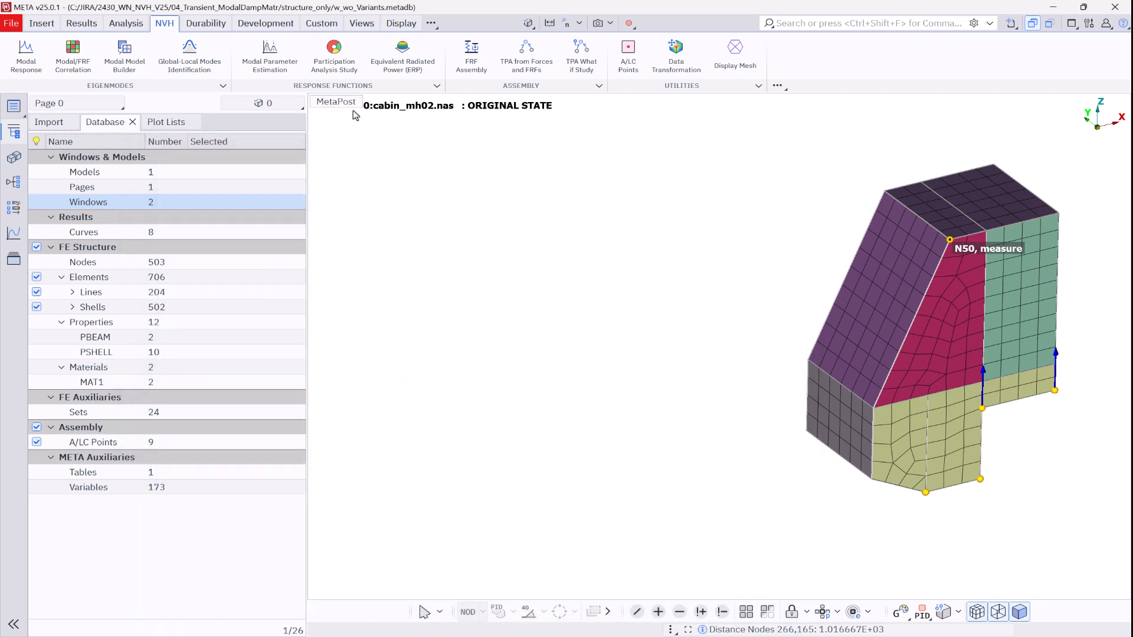
mouse_move(347, 109)
click(392, 105)
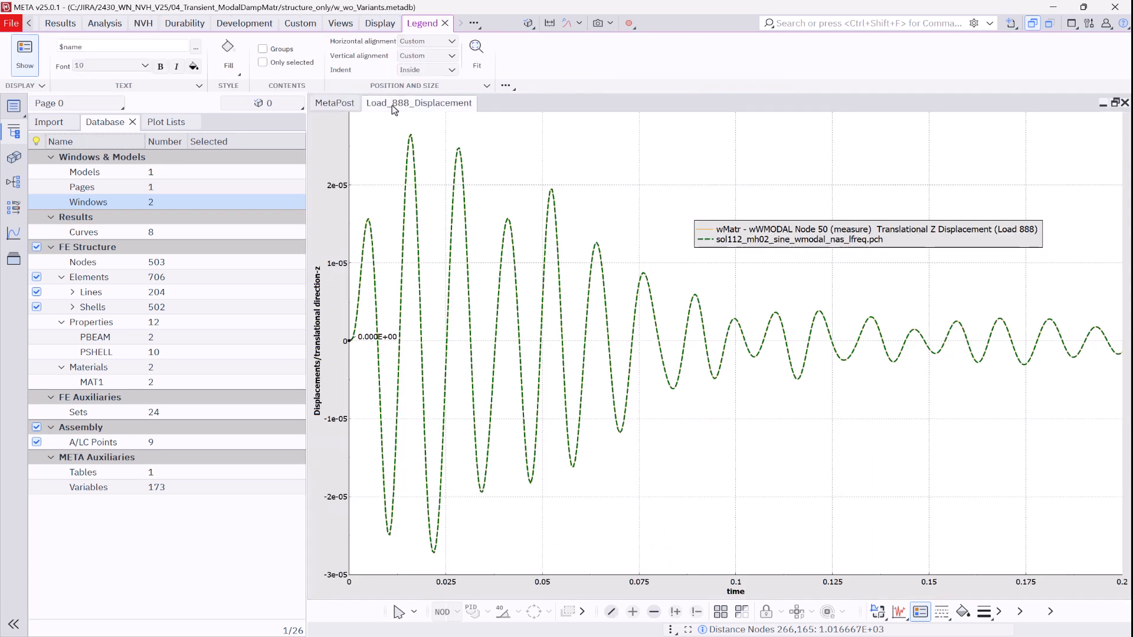